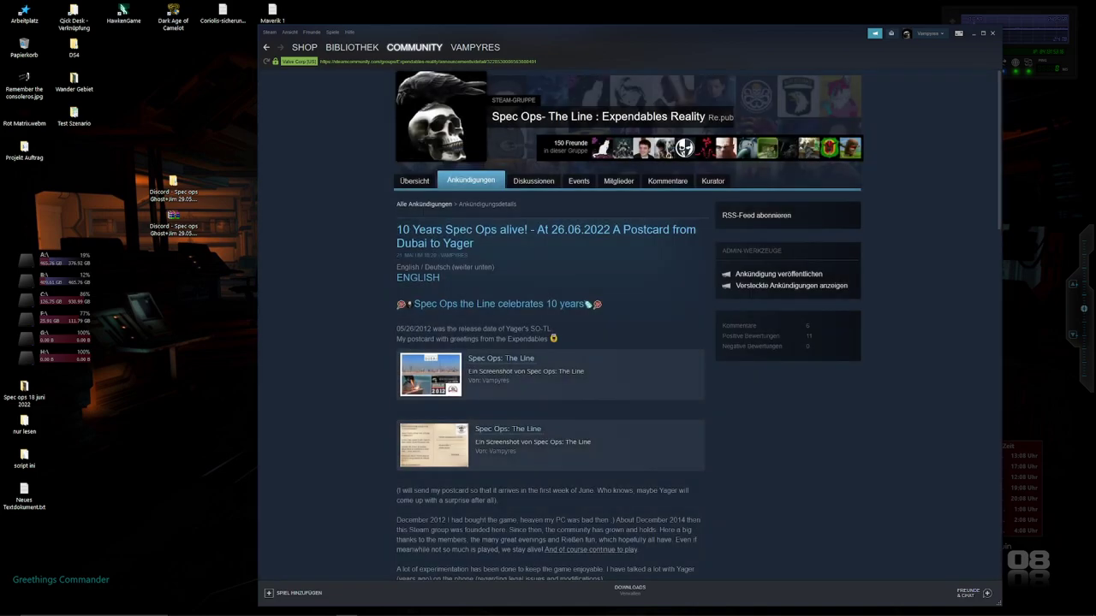
Review the Spec Ops- The Line : Expendables Reality group's overview, covering its game rules and the current map rotation
left_click(414, 181)
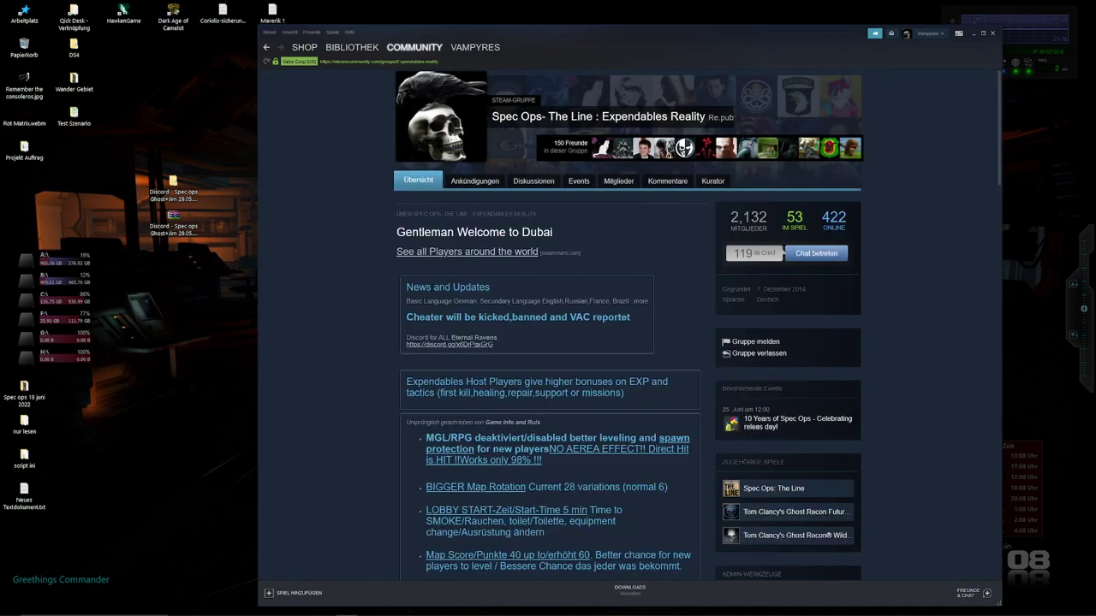
left_click_drag(814, 37, 779, 31)
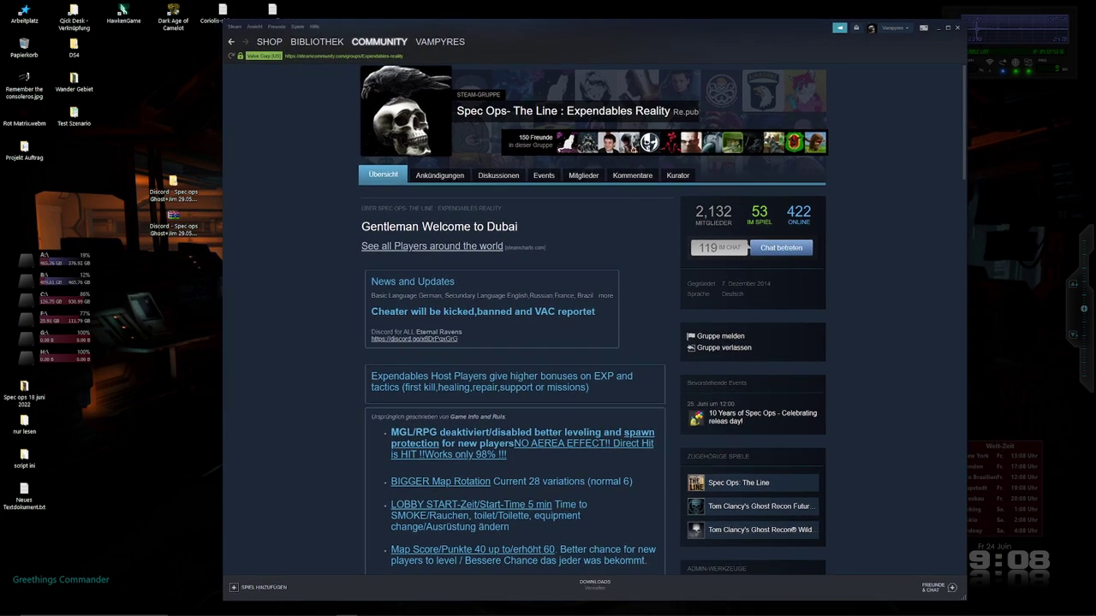
scroll(593, 319, "down", 3)
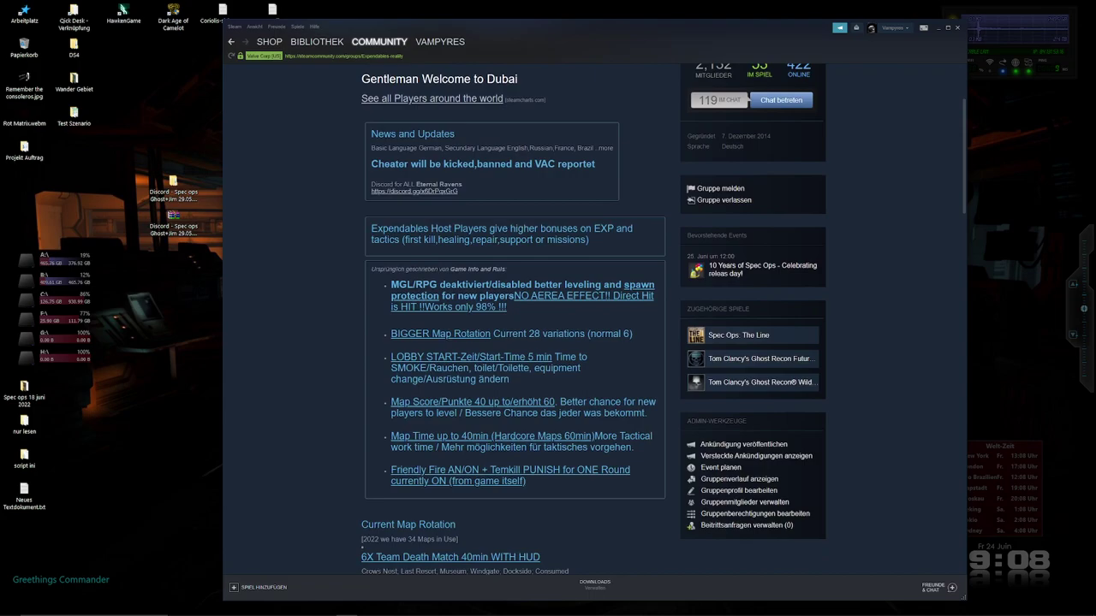
left_click_drag(527, 481, 391, 283)
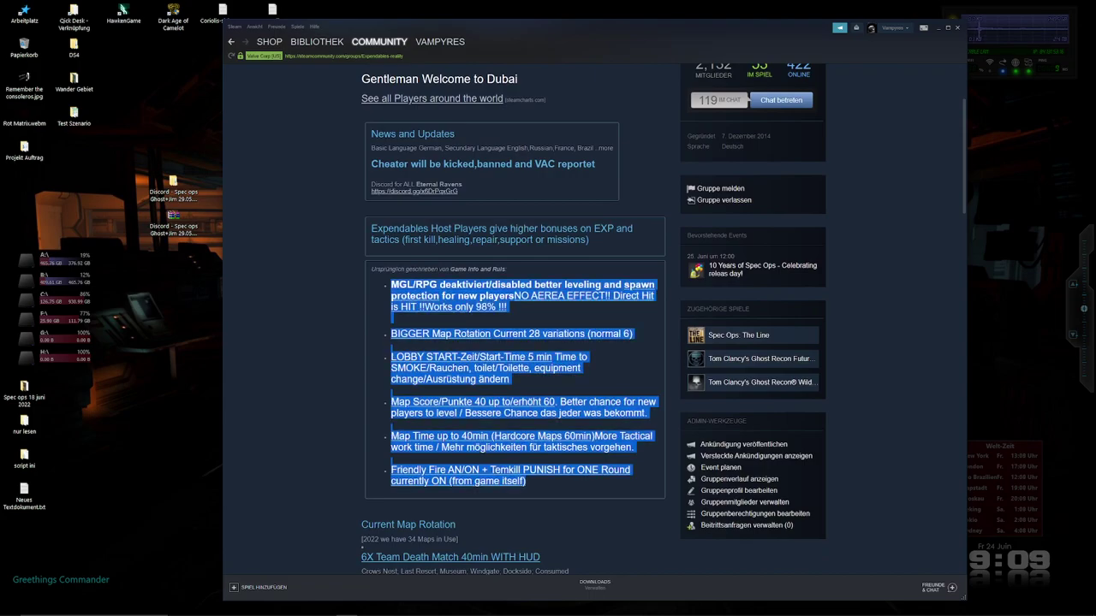
left_click(391, 283)
scroll(593, 319, "down", 2)
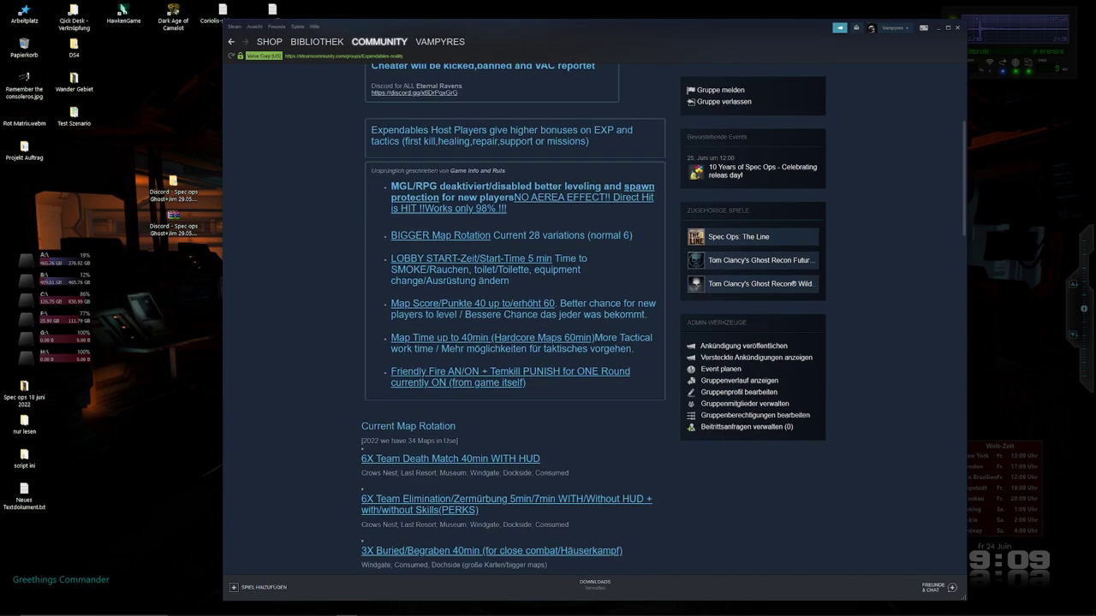
left_click_drag(391, 185, 526, 383)
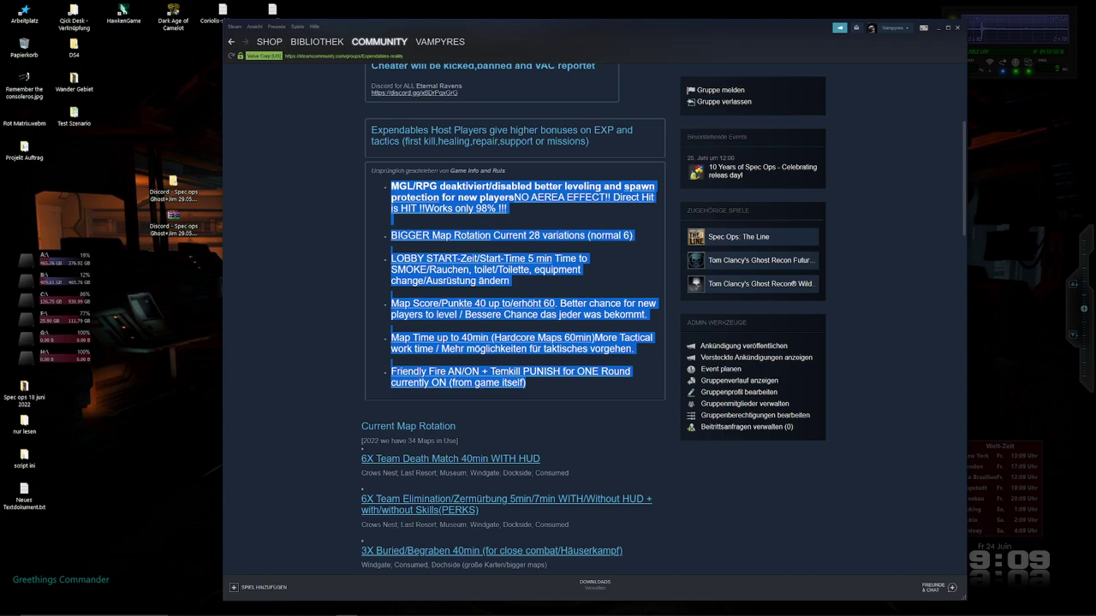
left_click(526, 383)
scroll(593, 319, "down", 6)
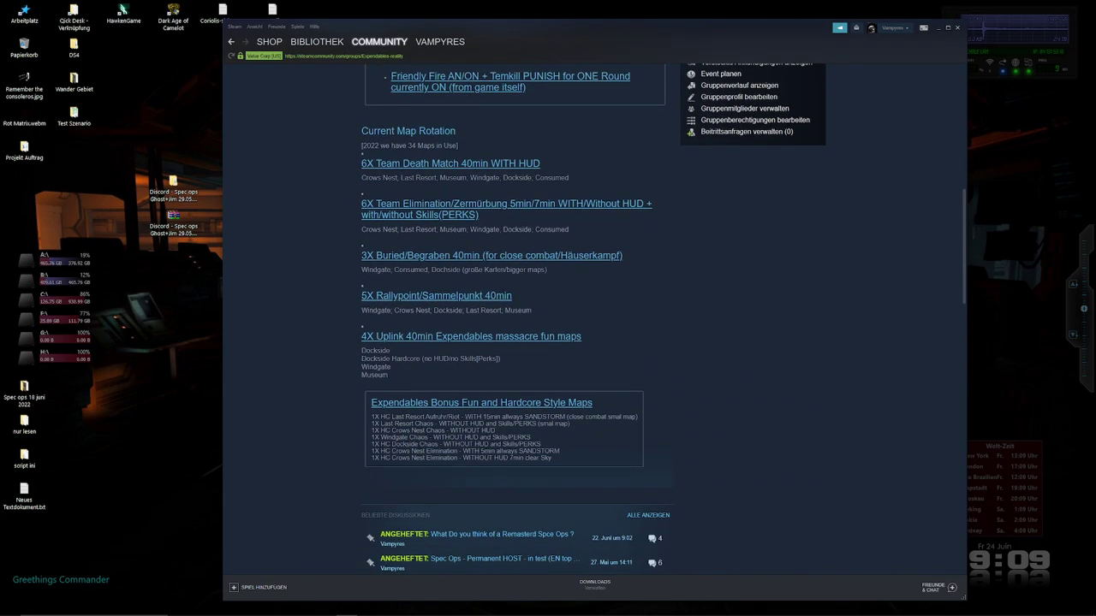
scroll(593, 319, "up", 10)
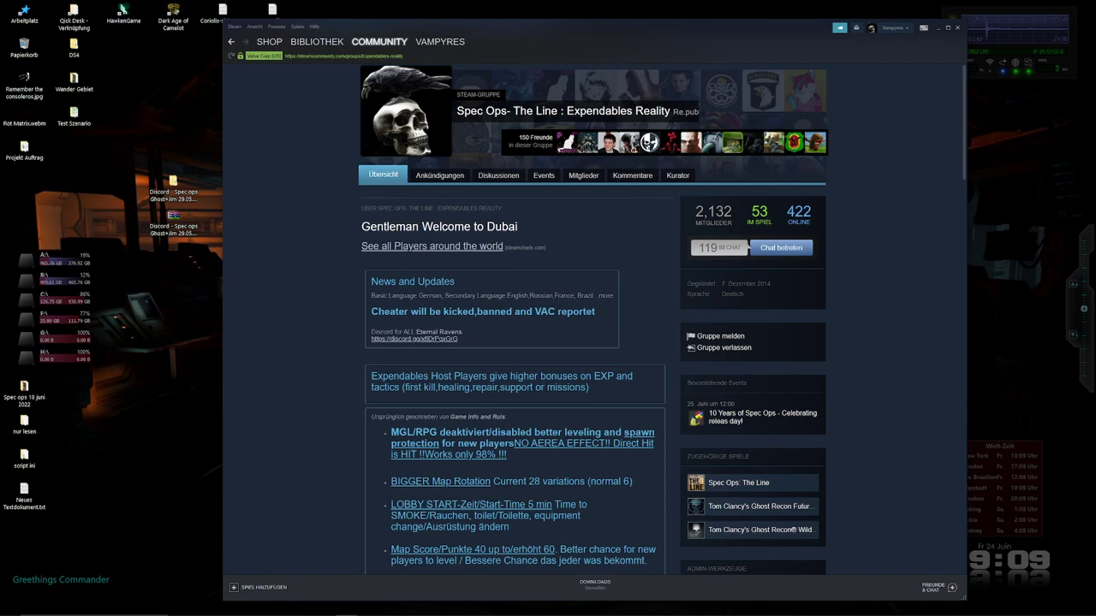
Switch to Discord and open the multiplayer-modding channel of the Eternal Ravens server
key("super+Down")
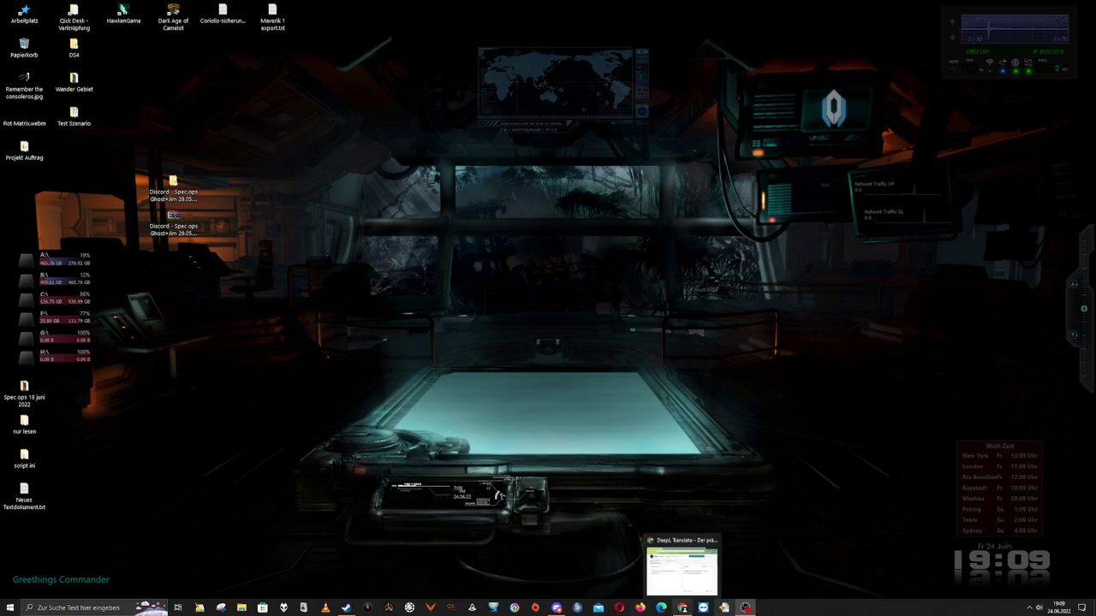
mouse_move(556, 608)
left_click(549, 565)
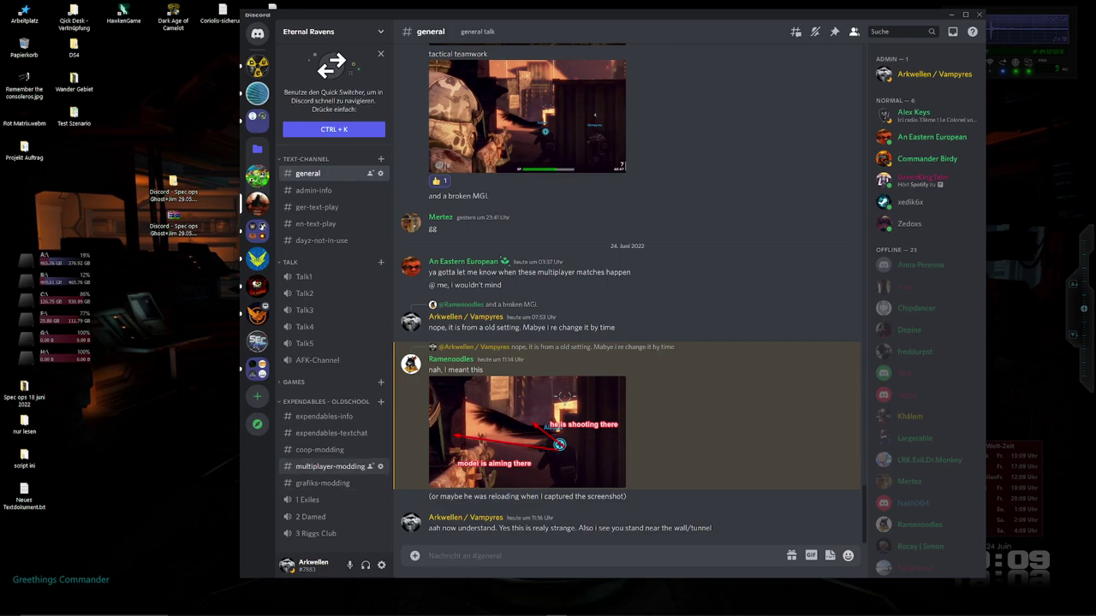
left_click(330, 467)
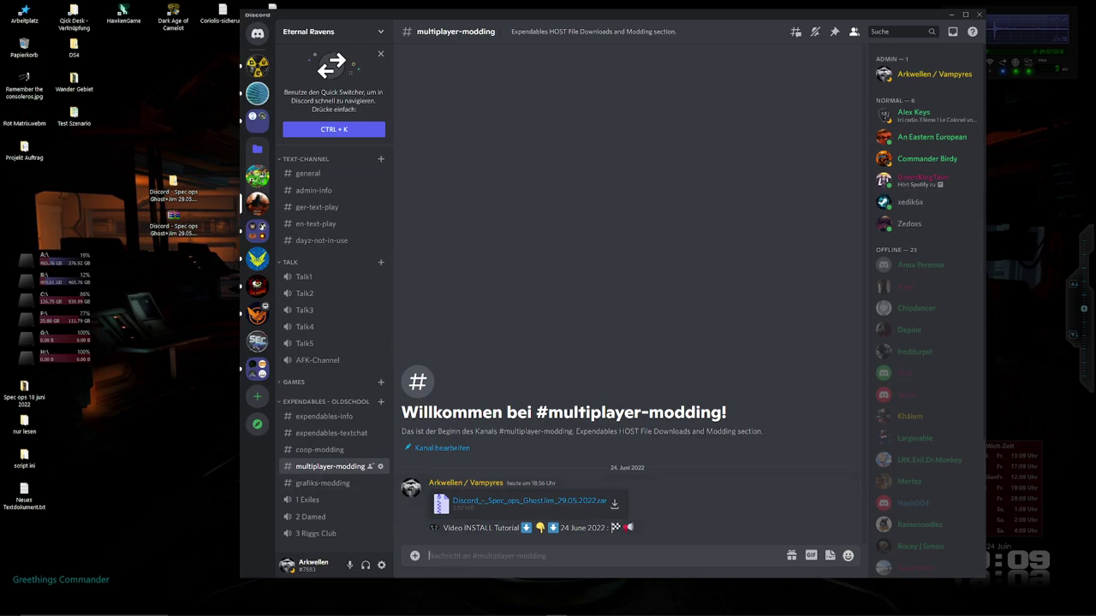
Return to the Steam group and open the pinned "Expendables Spec Ops with Ghost+Jim Download" topic in the "Host File >>> incoming <<<<" subforum
mouse_move(556, 613)
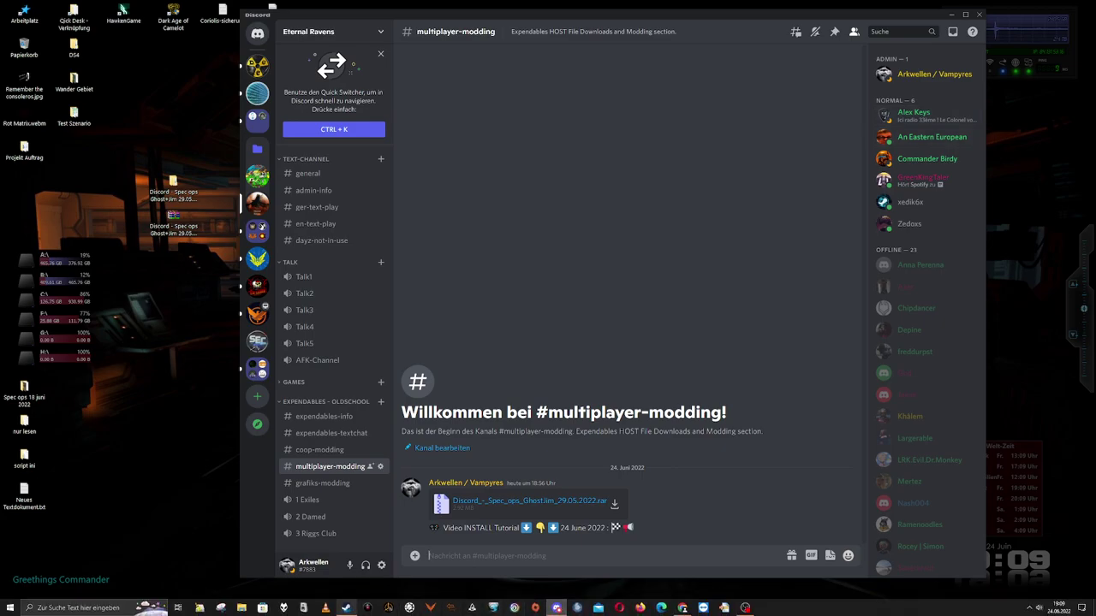
left_click(346, 608)
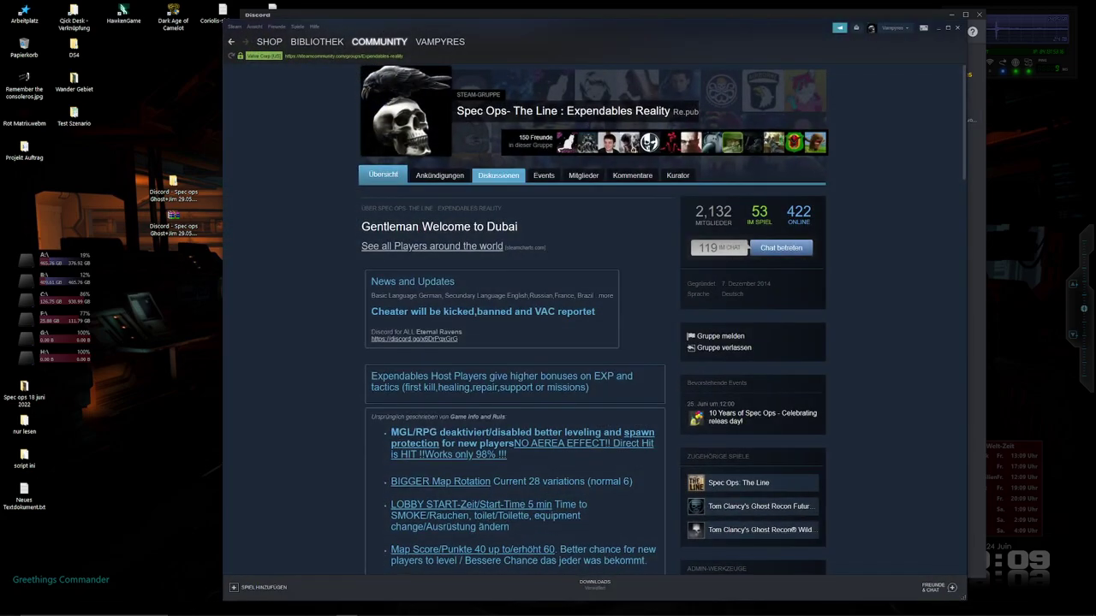
left_click(498, 175)
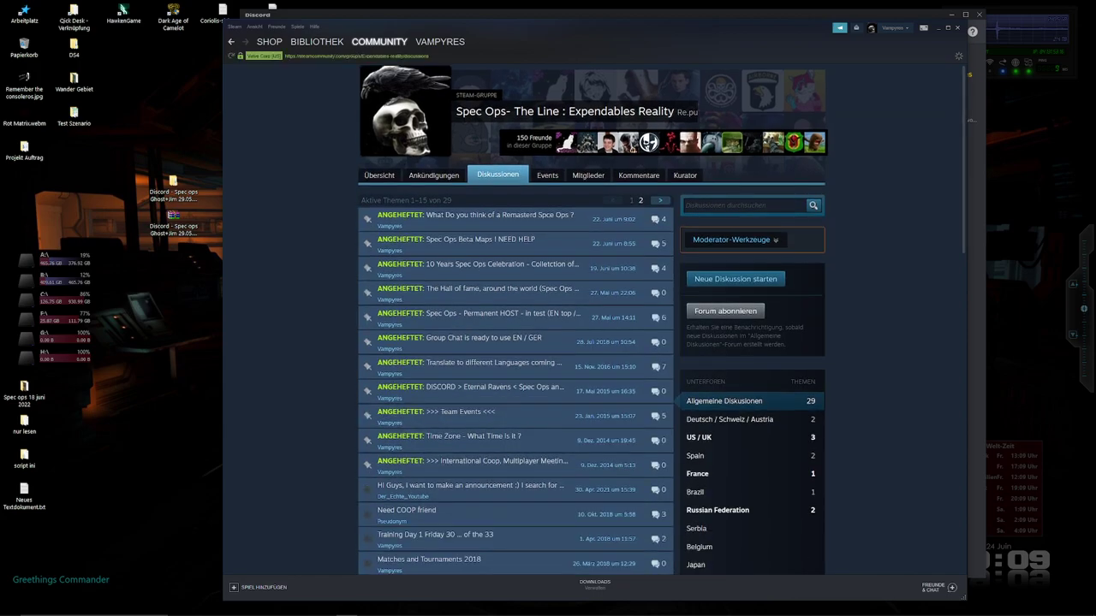
scroll(498, 257, "down", 5)
scroll(514, 257, "down", 3)
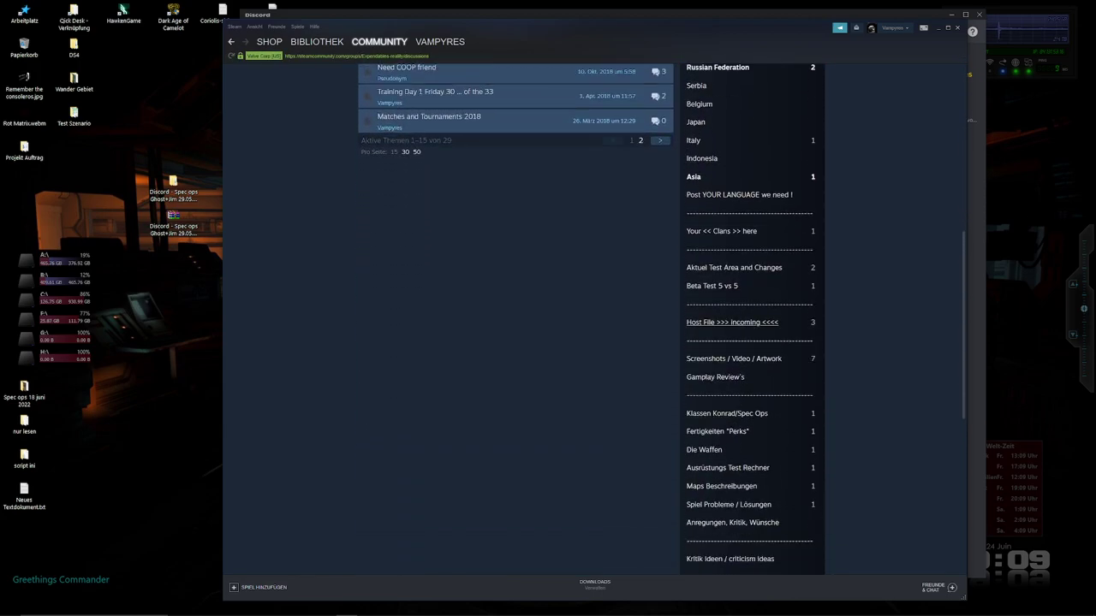
left_click(732, 322)
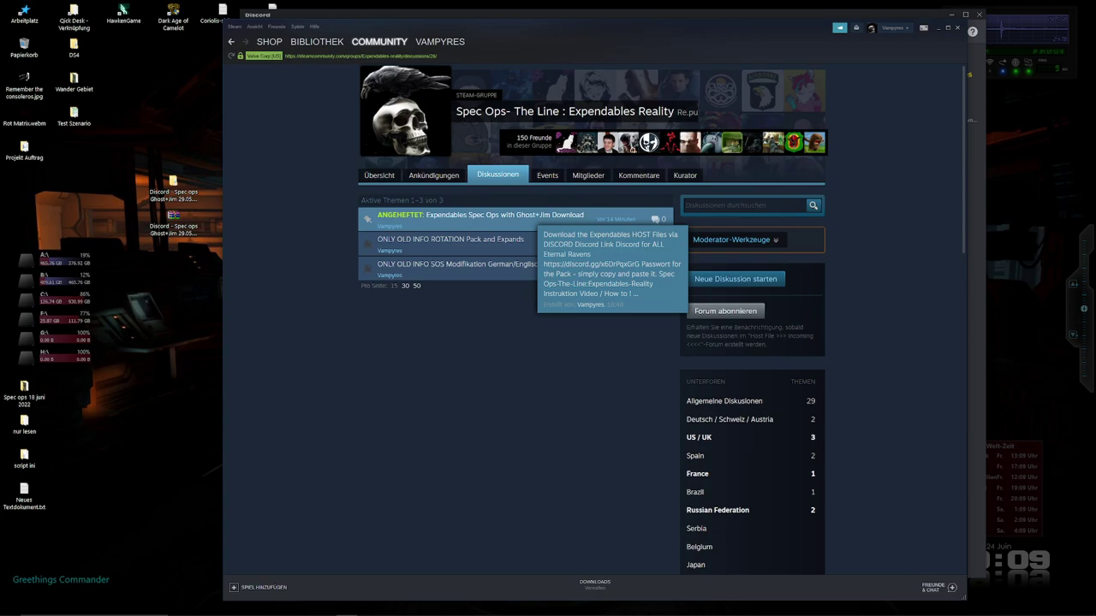
left_click(505, 215)
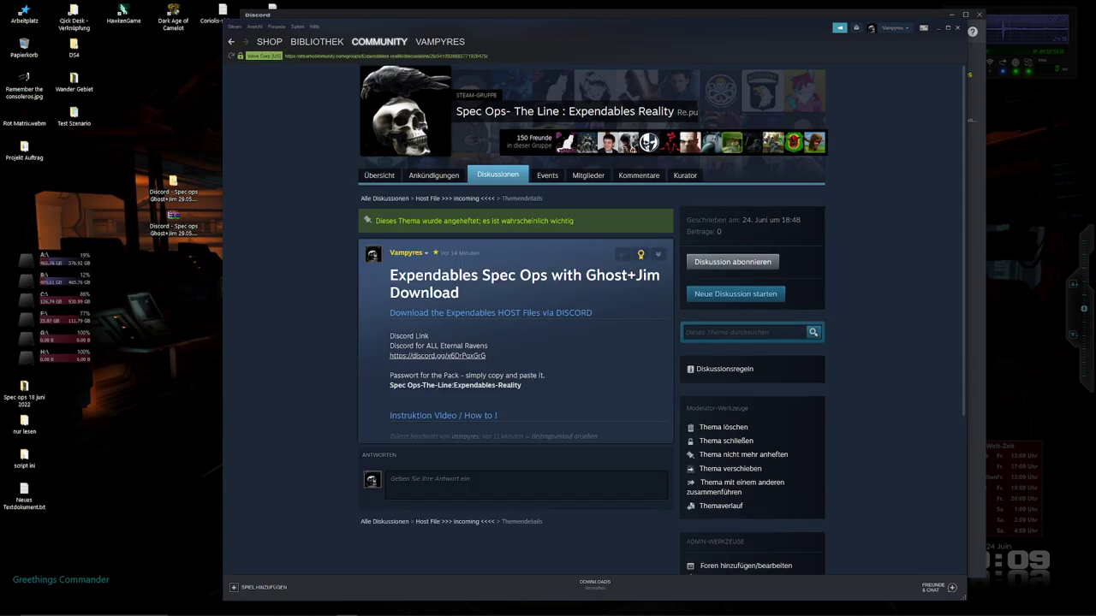
Copy the archive password from the download topic and minimize the Steam window
left_click_drag(523, 385, 390, 385)
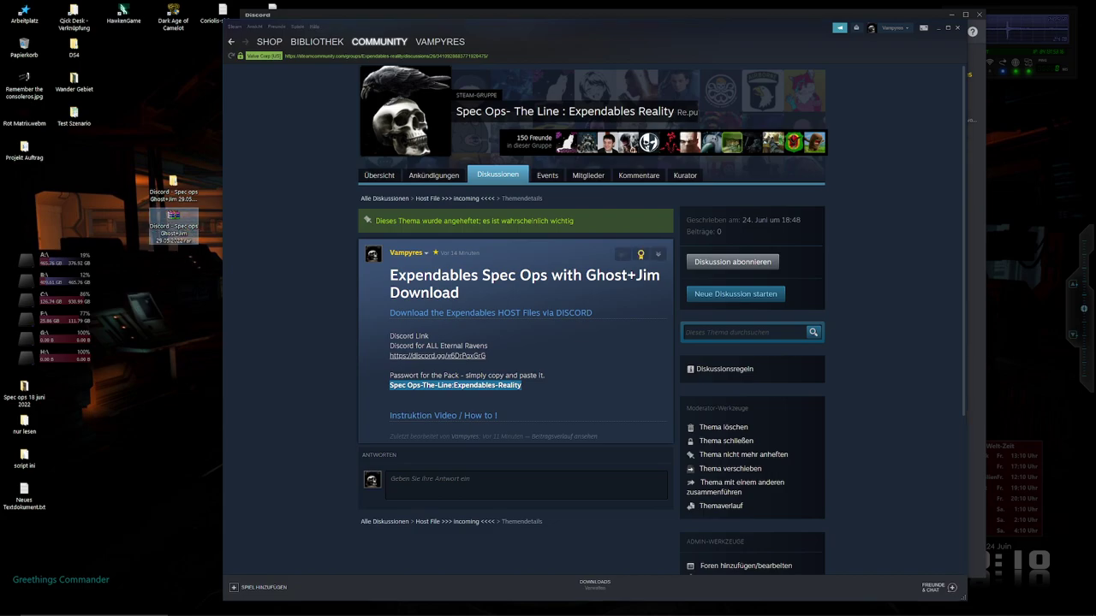
right_click(476, 386)
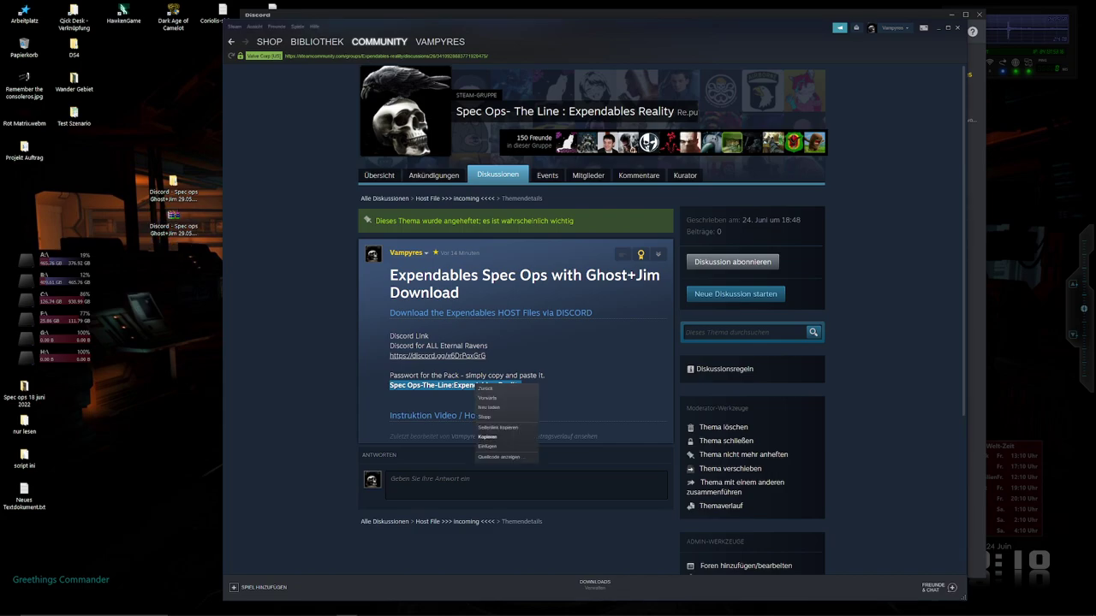
left_click(487, 436)
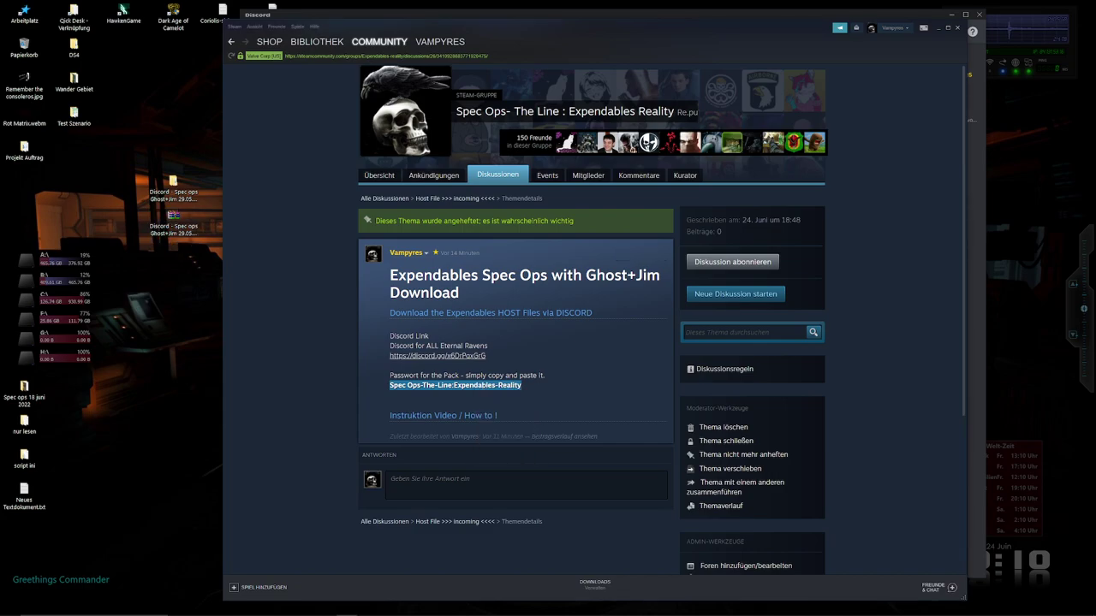
left_click(938, 28)
Extract the desktop archive "Discord - Spec ops Ghost+Jim 29.05.2022.rar" into Downloads, pasting the archive password, and close WinRAR
left_click(174, 224)
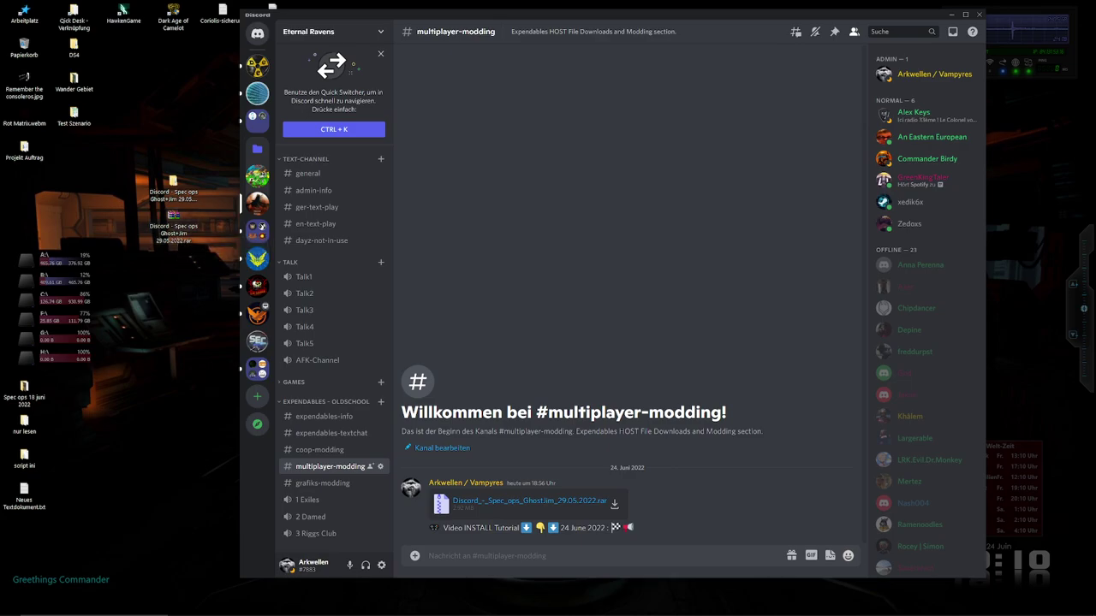
mouse_move(106, 608)
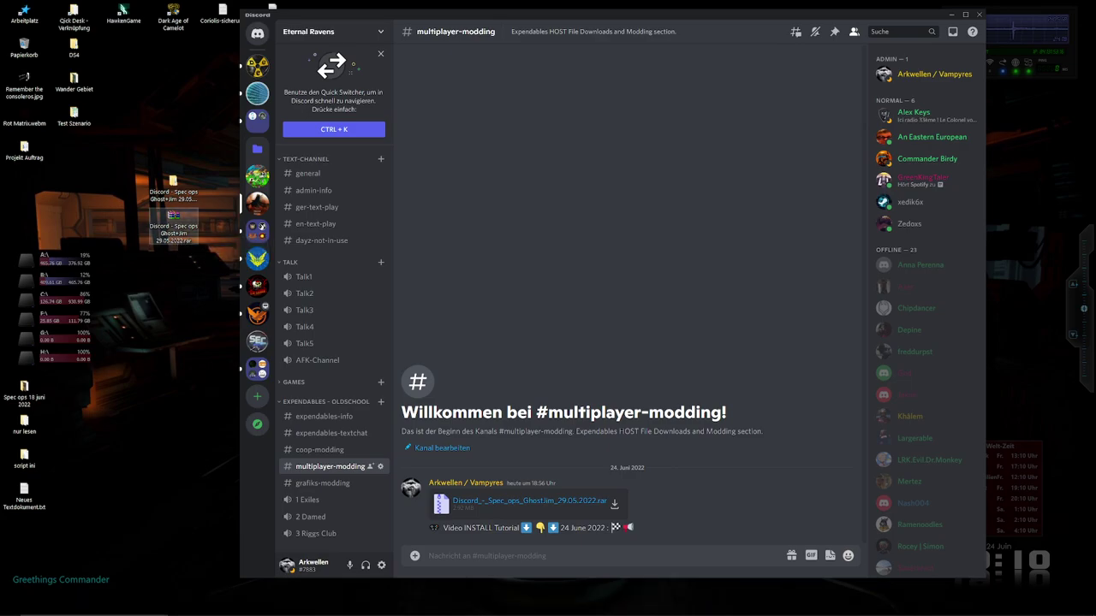
double_click(174, 229)
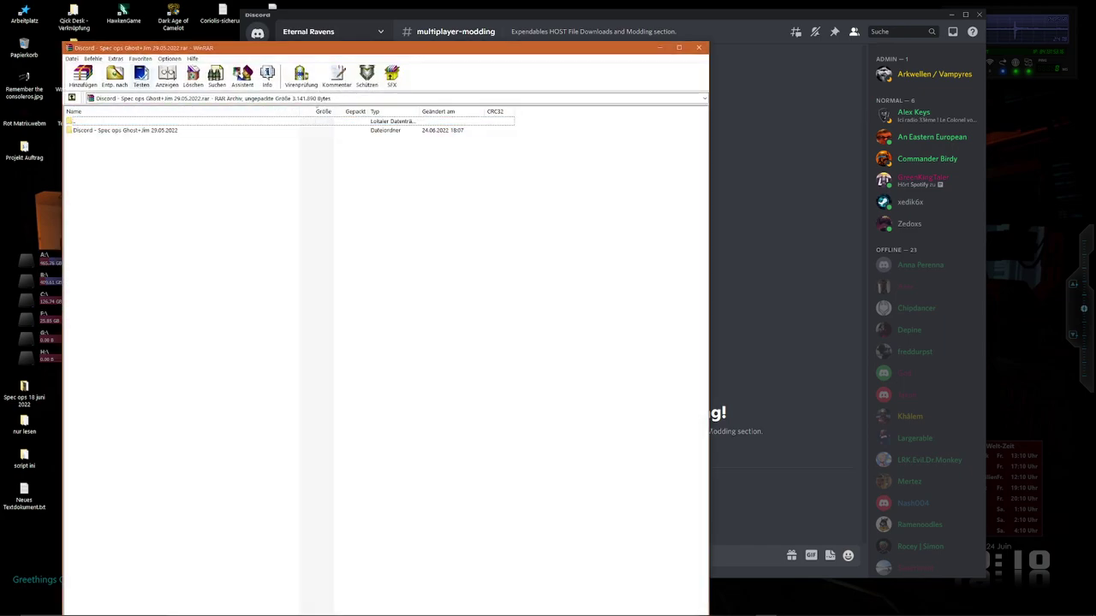
left_click(115, 77)
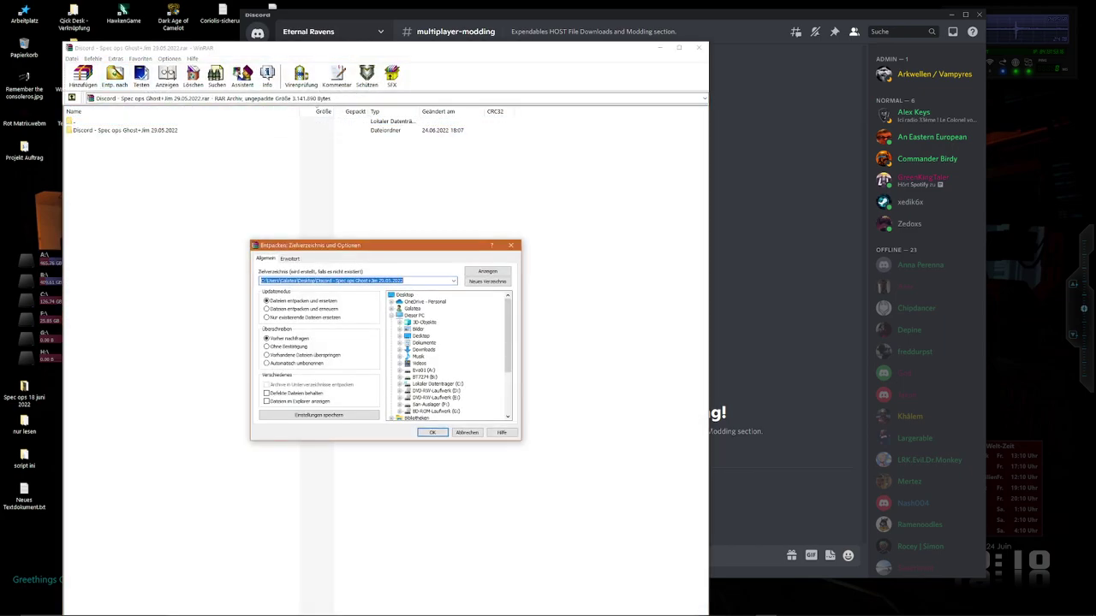
left_click(424, 349)
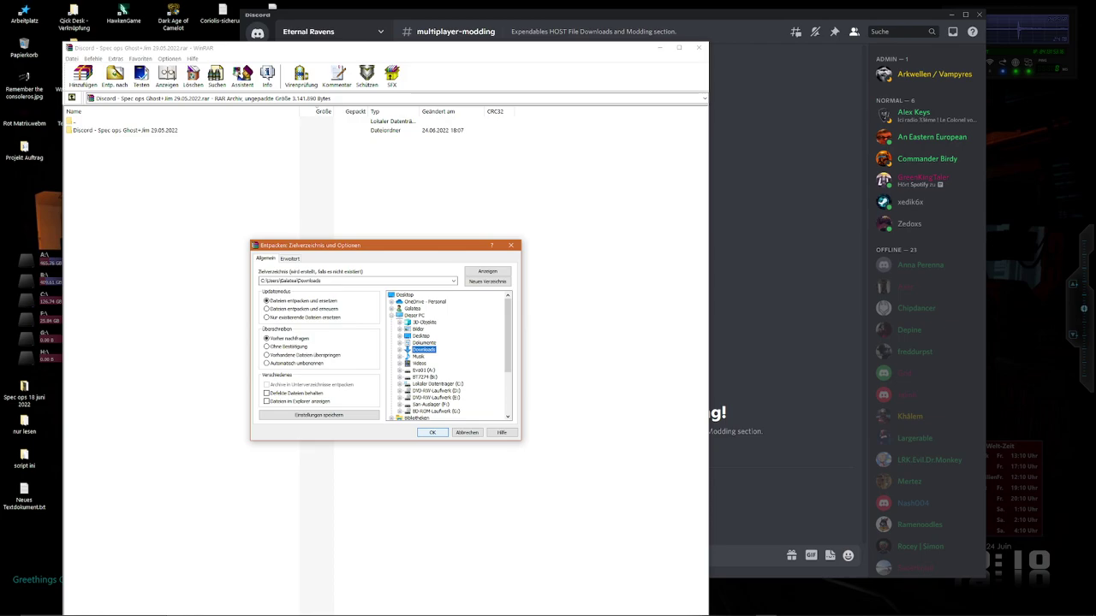
left_click(432, 432)
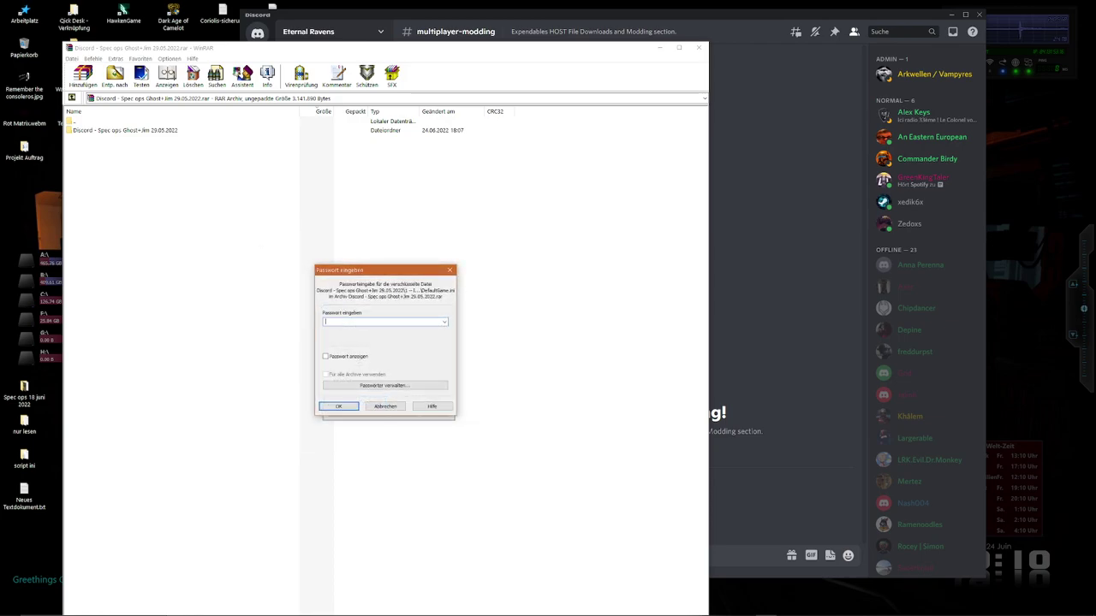
key("ctrl+v")
key("Return")
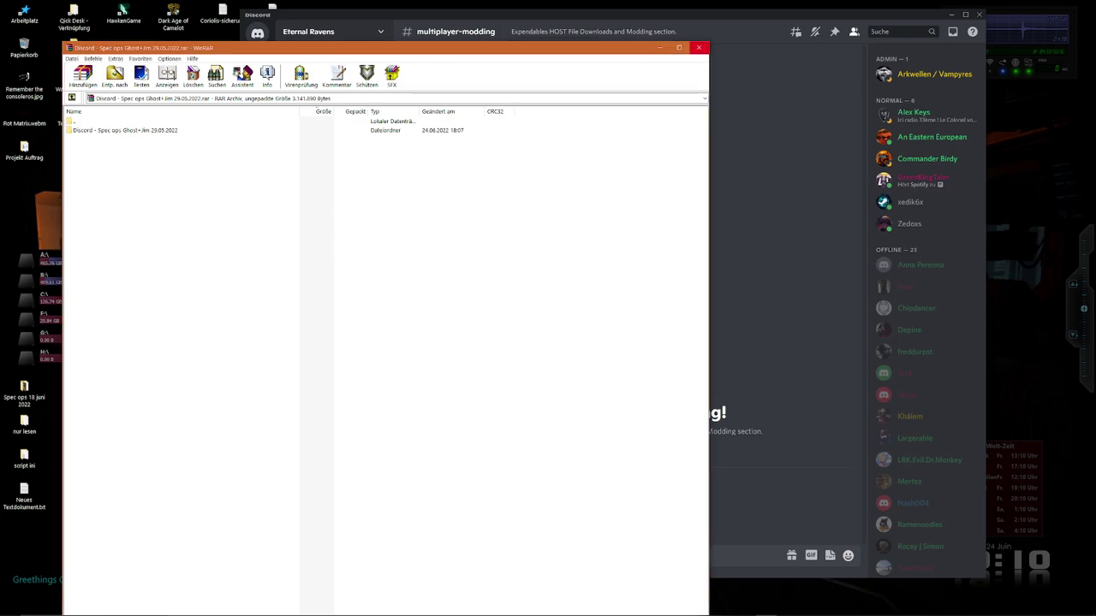
left_click(698, 47)
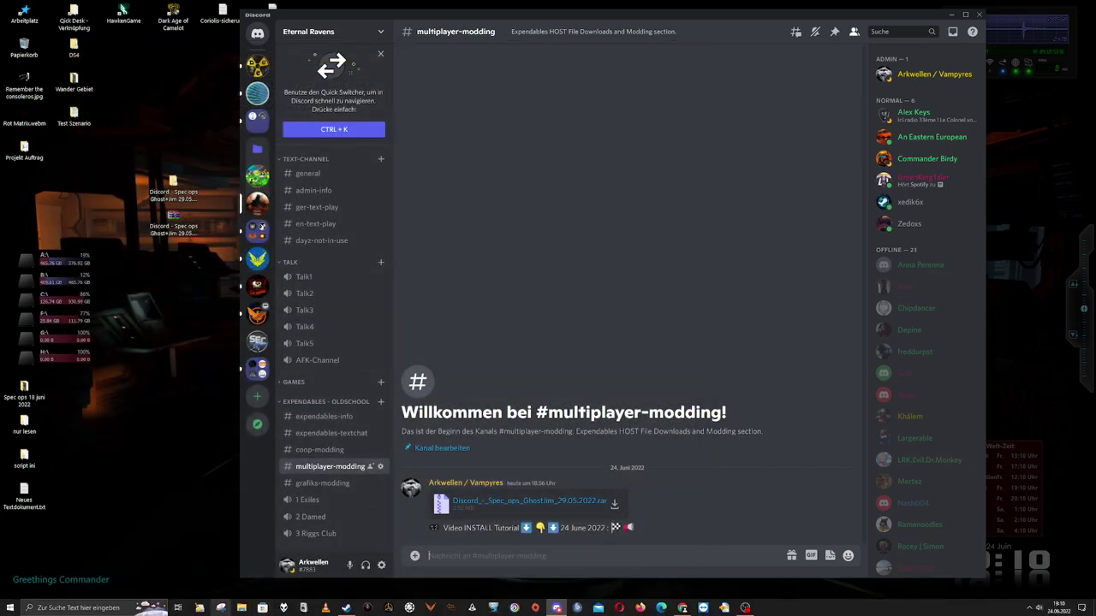
Open the Downloads folder and inspect the contents of the extracted "Discord - Spec ops Ghost+Jim 29.05.2022" folder
right_click(241, 608)
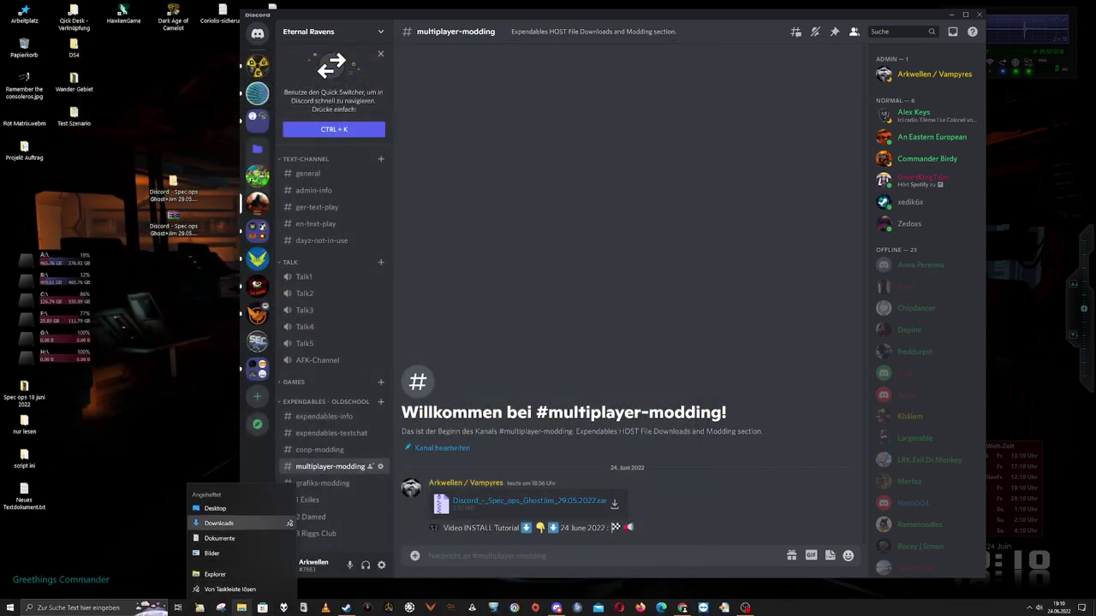
left_click(217, 523)
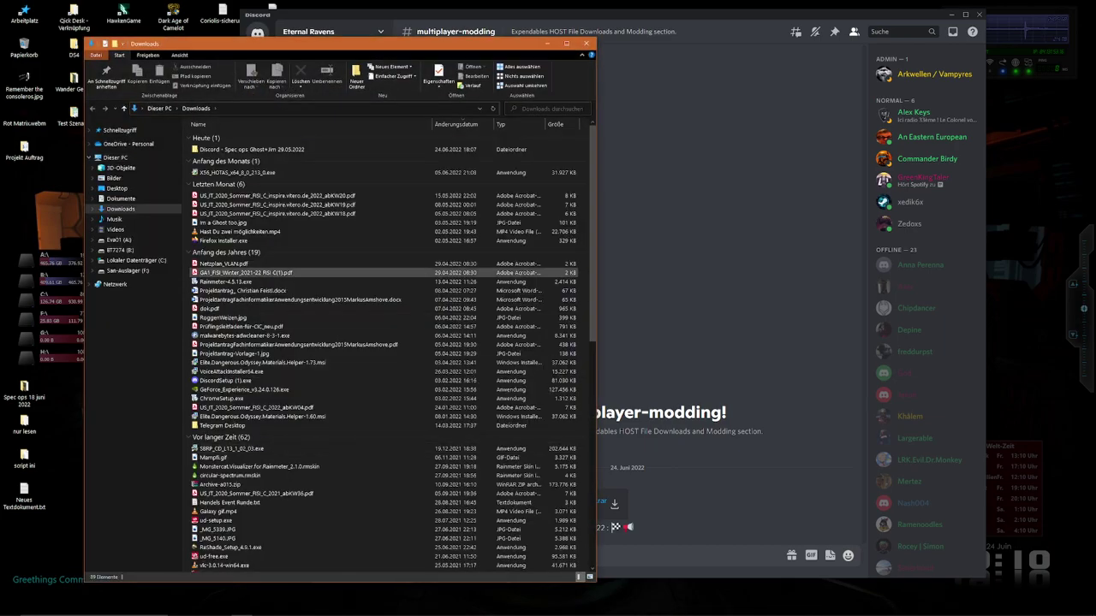
left_click(252, 149)
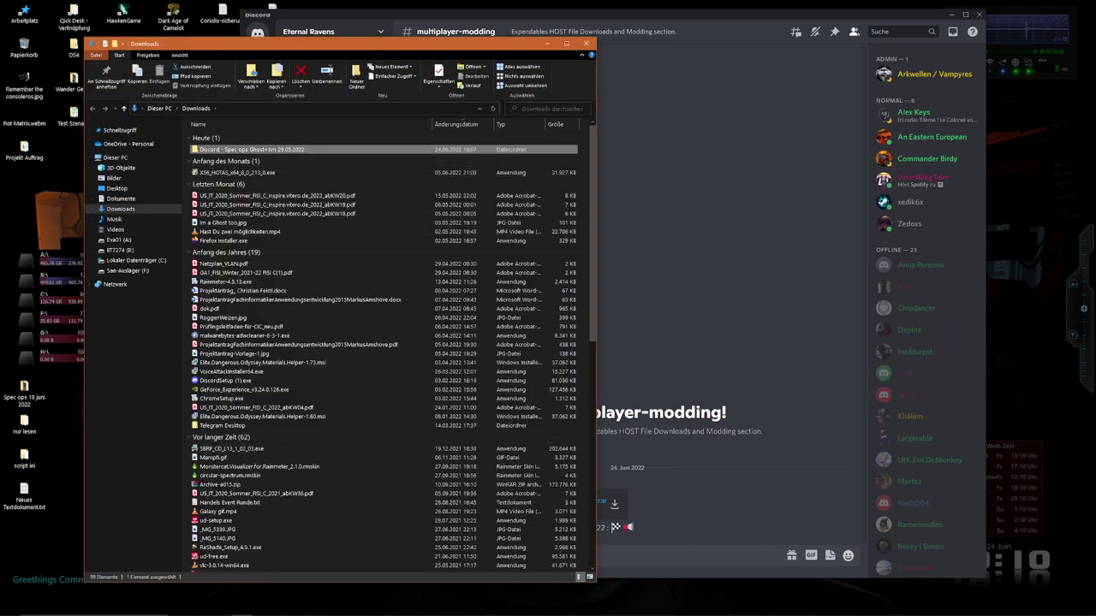
double_click(252, 149)
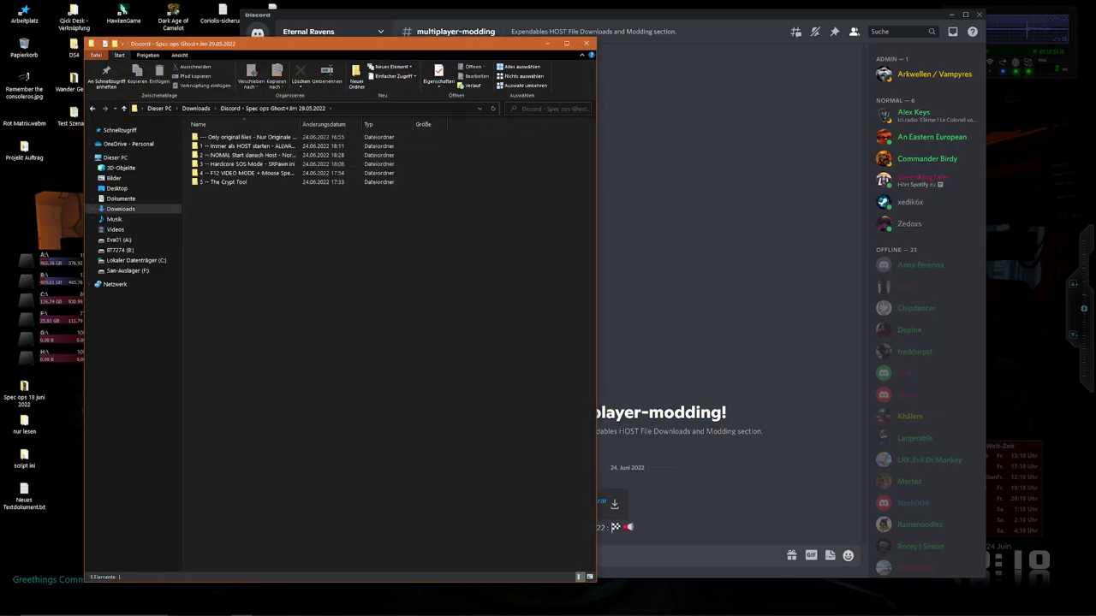
Delete the extracted "Discord - Spec ops Ghost+Jim 29.05.2022" folder from Downloads and close the file window
key("alt+Left")
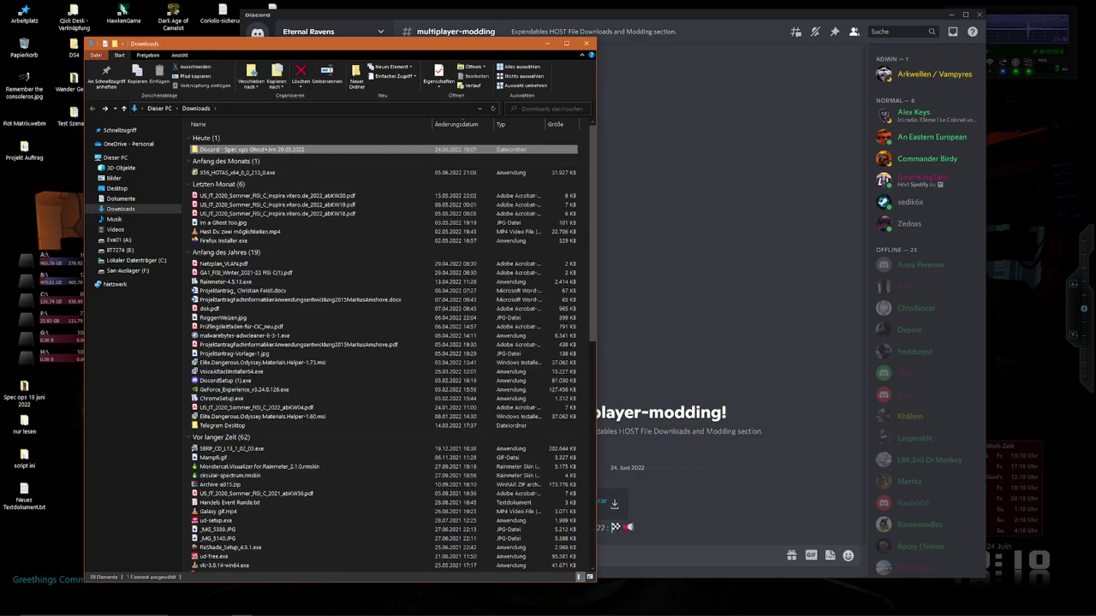
right_click(305, 149)
left_click(343, 376)
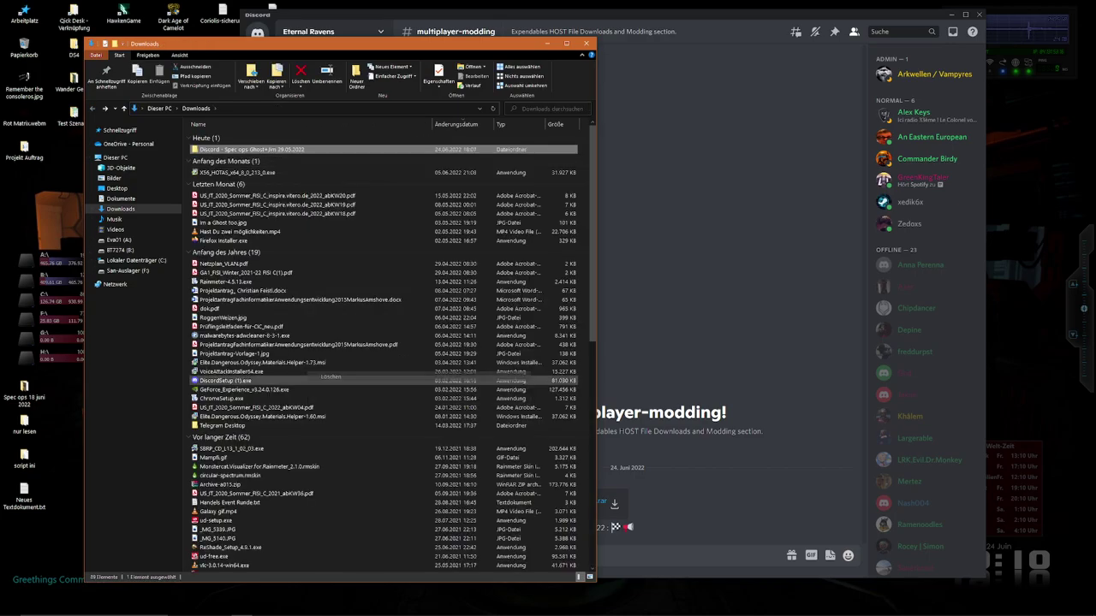
left_click(586, 44)
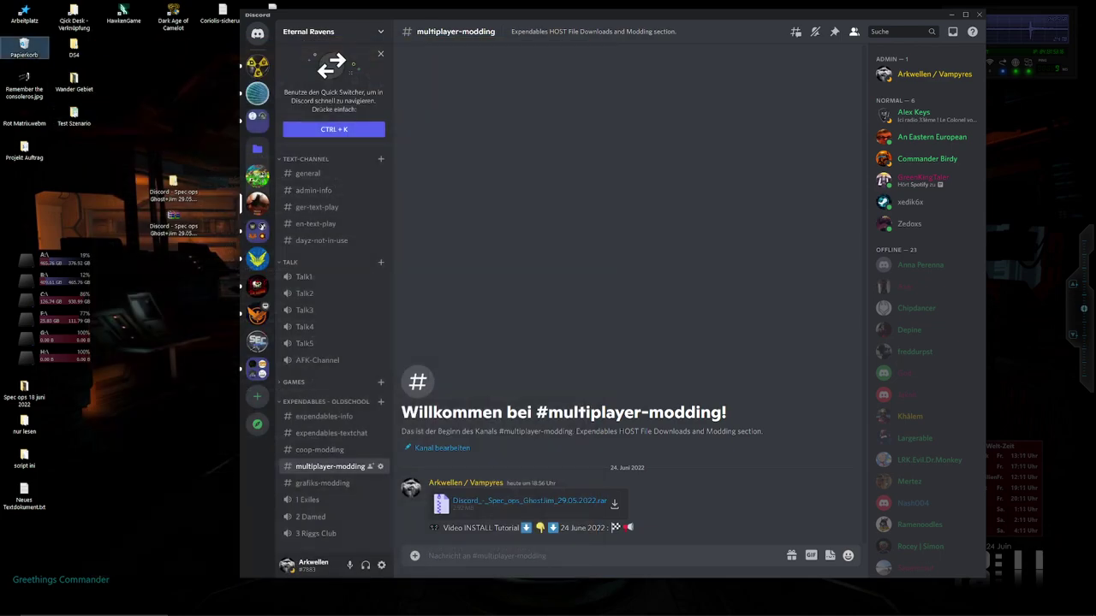
Empty the recycle bin, permanently deleting the discarded "Discord - Spec ops Ghost+Jim 29.05.2022" folder, and minimize the Discord window
key("shift+F10")
key("Return")
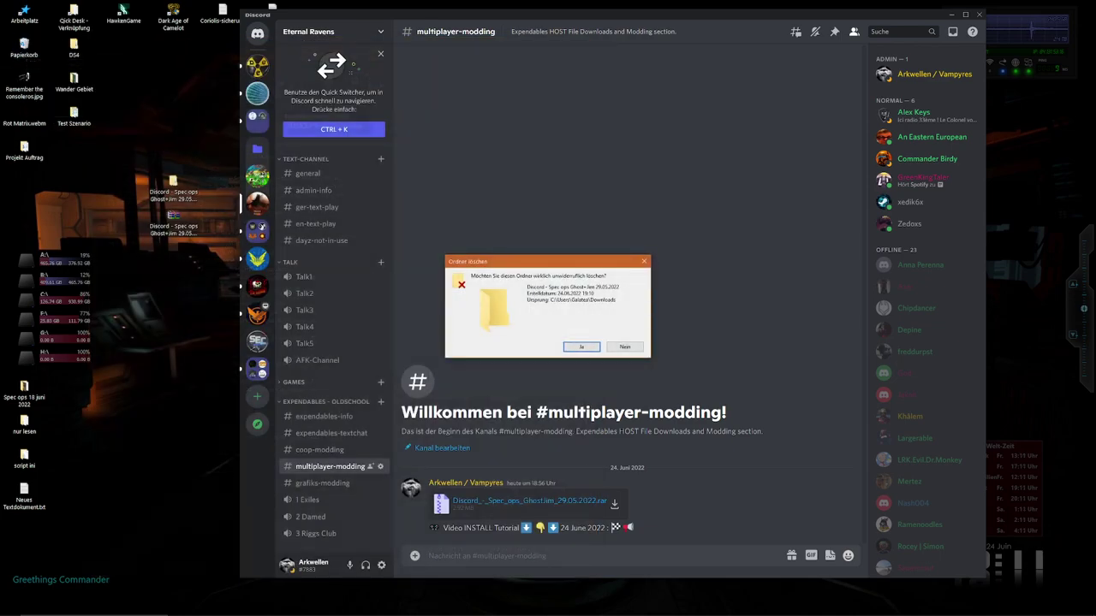
key("Return")
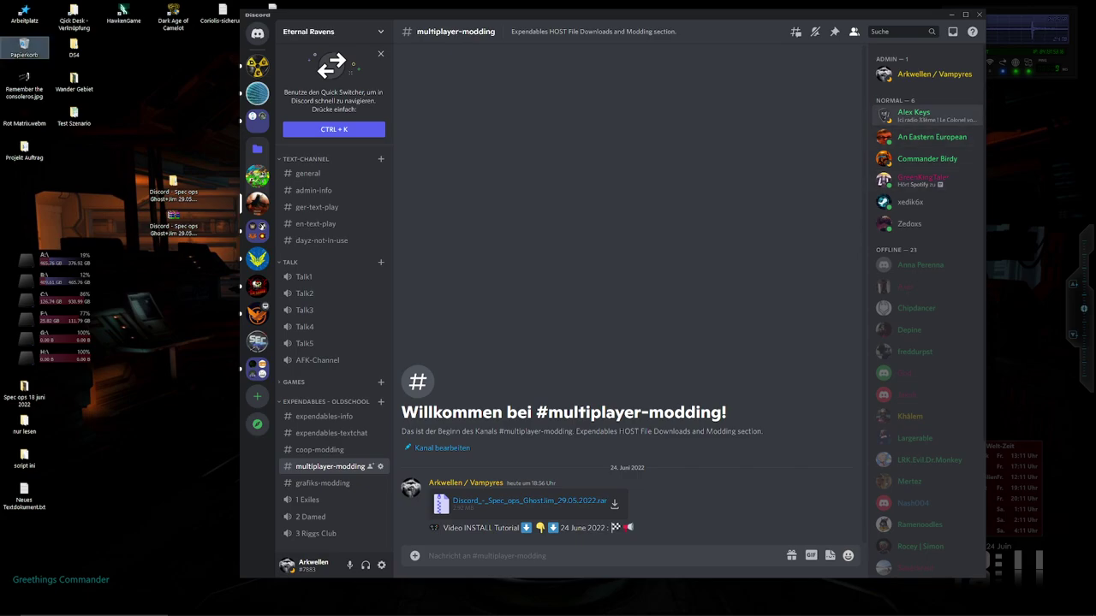
left_click(951, 15)
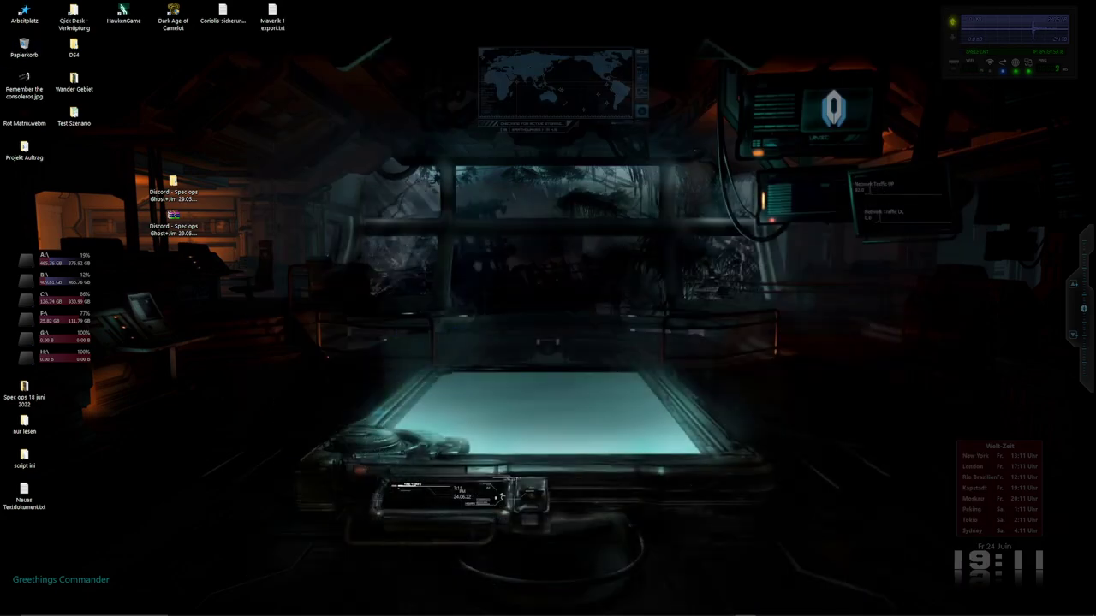
Open the Config folder at Documents\My Games\SpecOps-TheLine\SRGame and shift its window toward the upper edge of the desktop
mouse_move(535, 612)
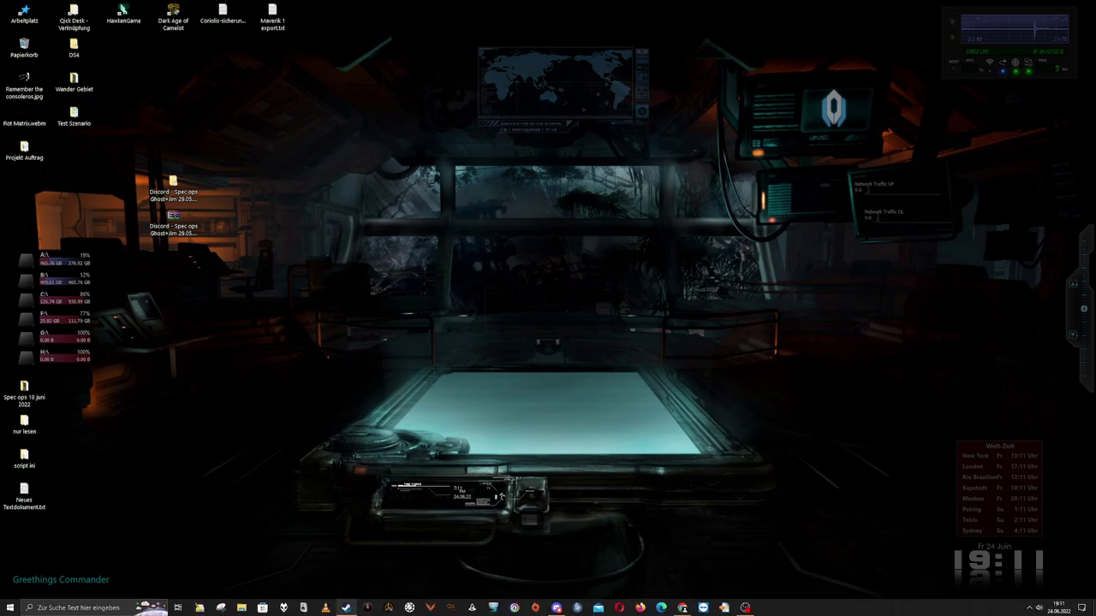
mouse_move(346, 607)
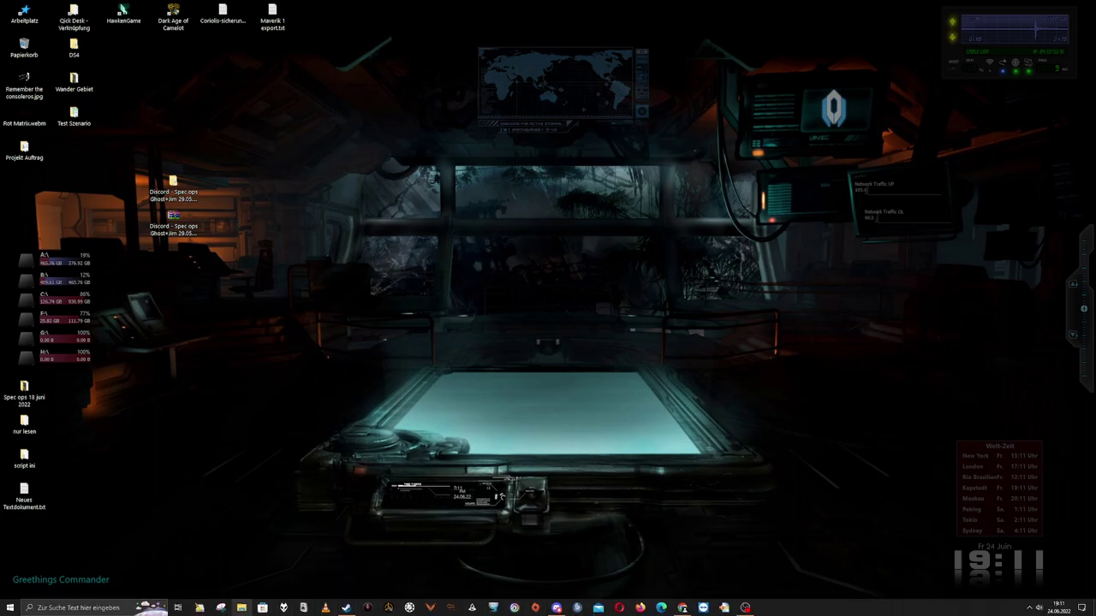
right_click(241, 606)
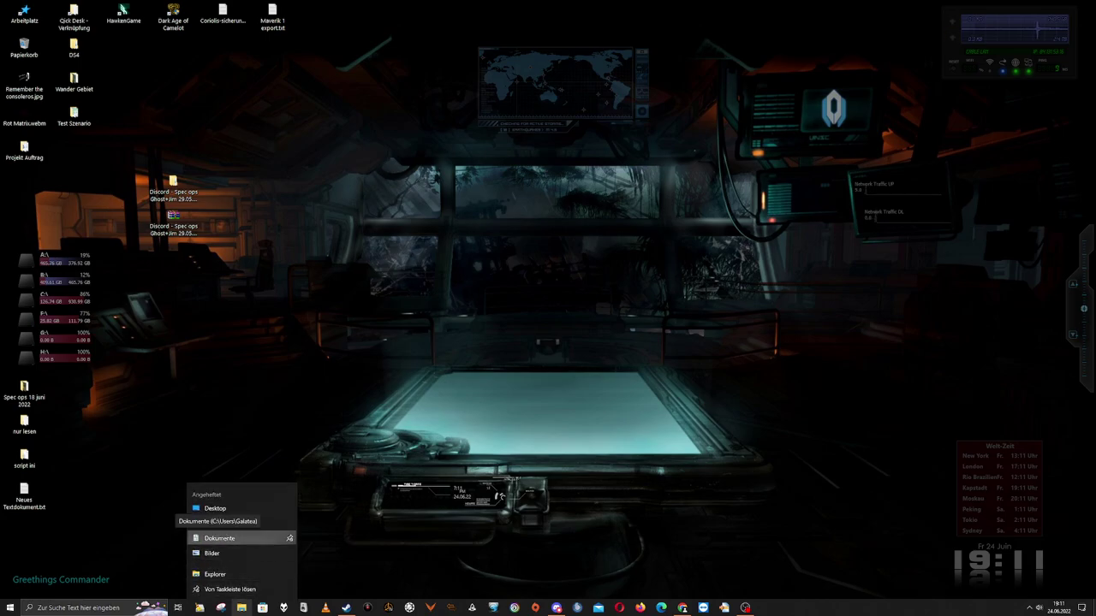
left_click(231, 537)
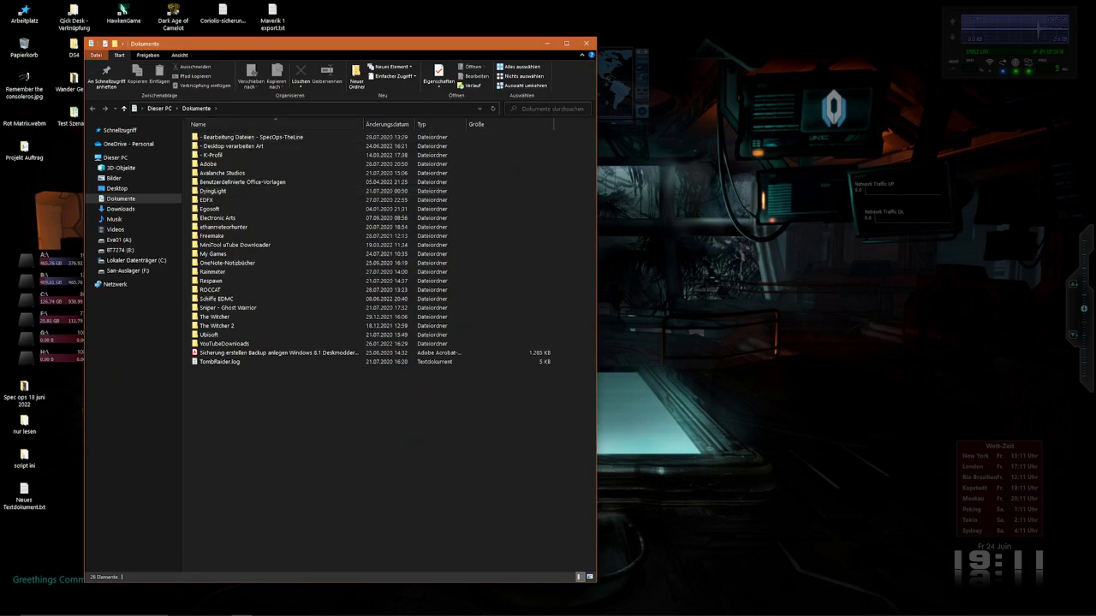
left_click(343, 109)
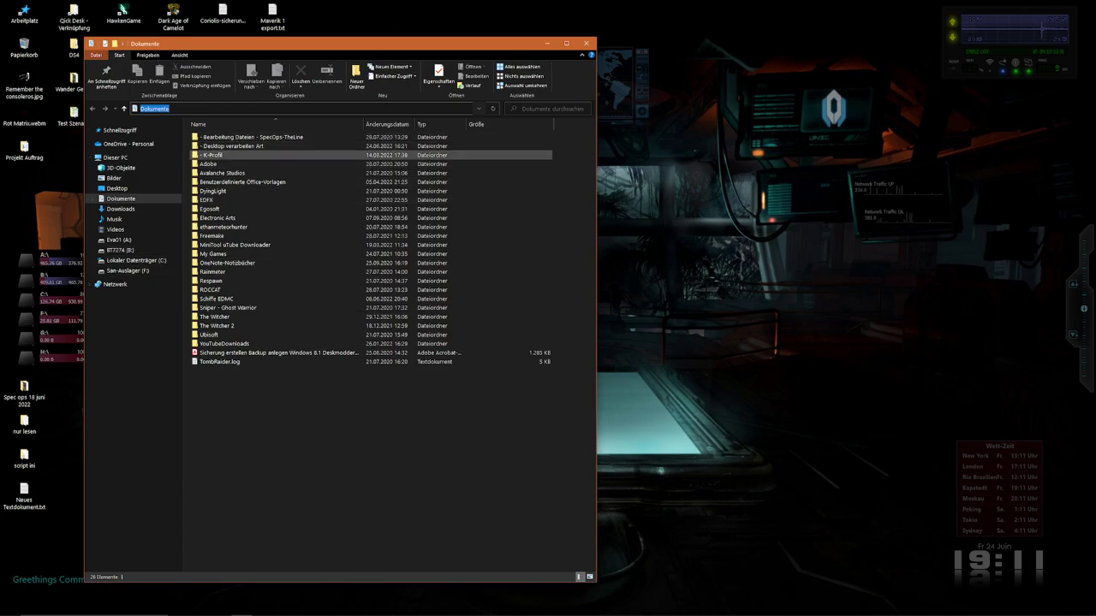
double_click(212, 254)
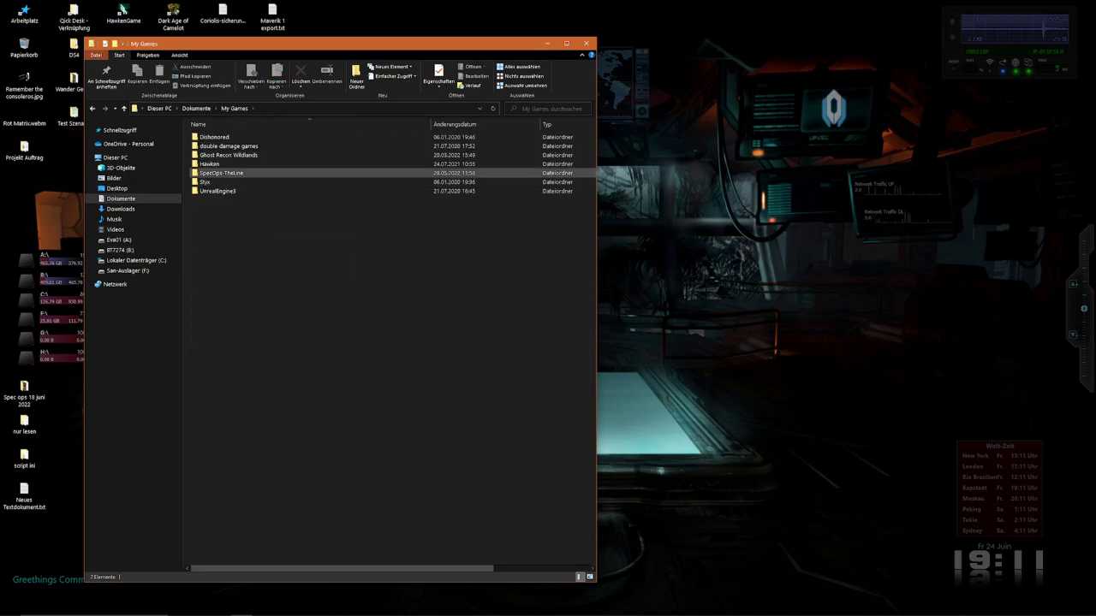
double_click(221, 173)
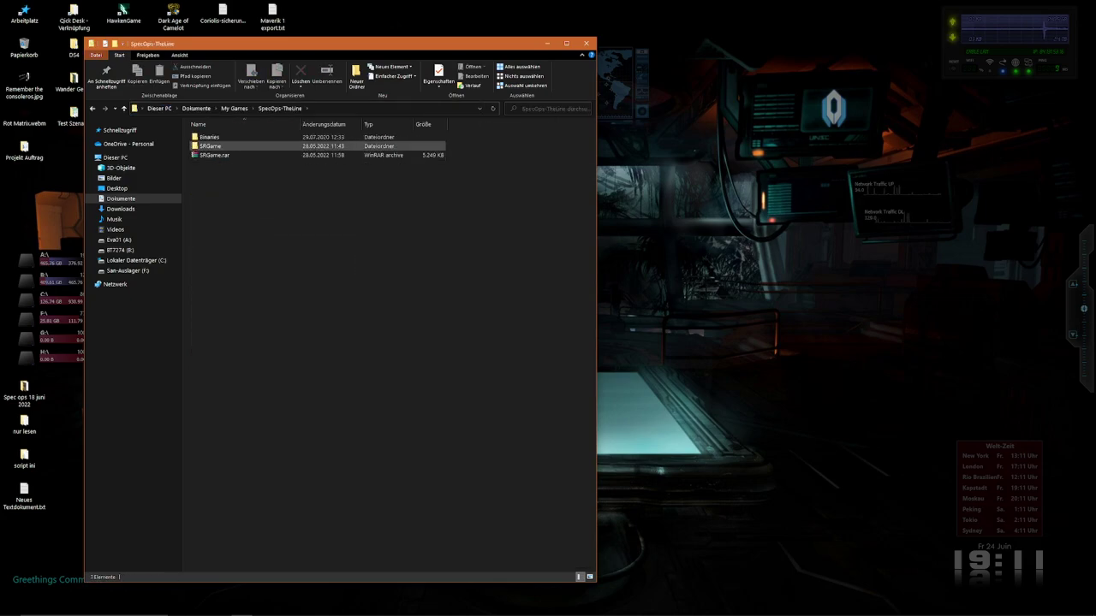
double_click(214, 147)
double_click(208, 137)
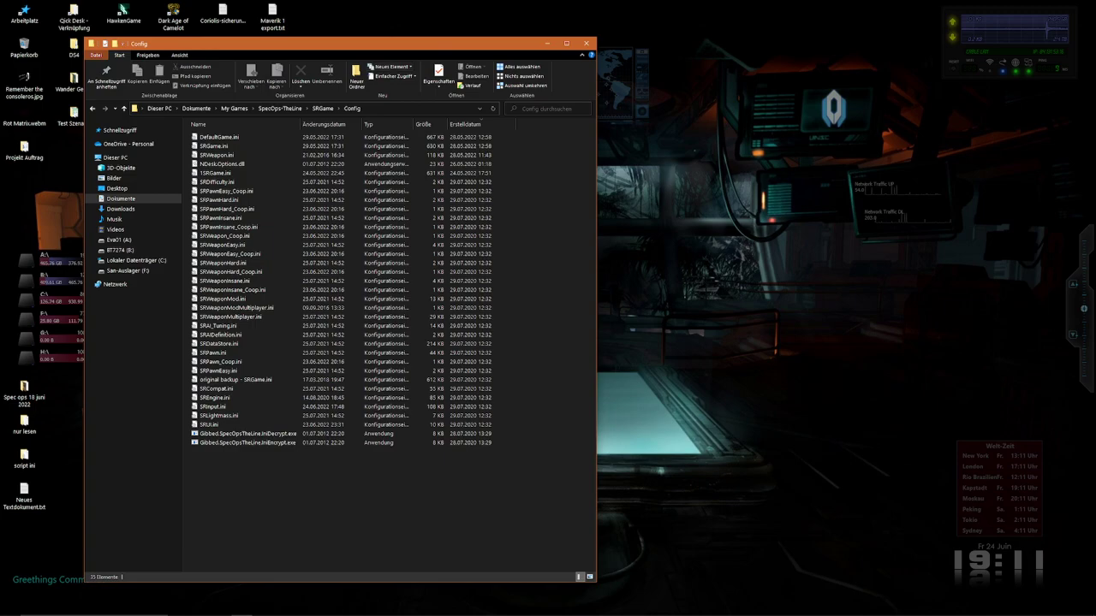
left_click_drag(341, 42, 306, 31)
Switch to Steam and browse the local files of Spec Ops: The Line from its properties in the library
mouse_move(493, 613)
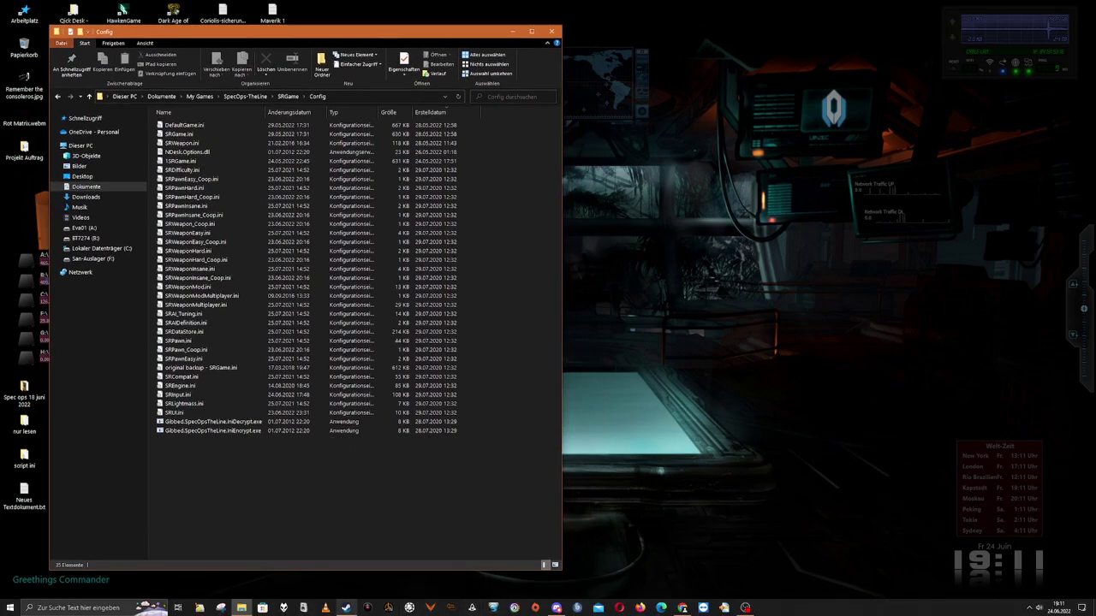
mouse_move(346, 608)
left_click(347, 569)
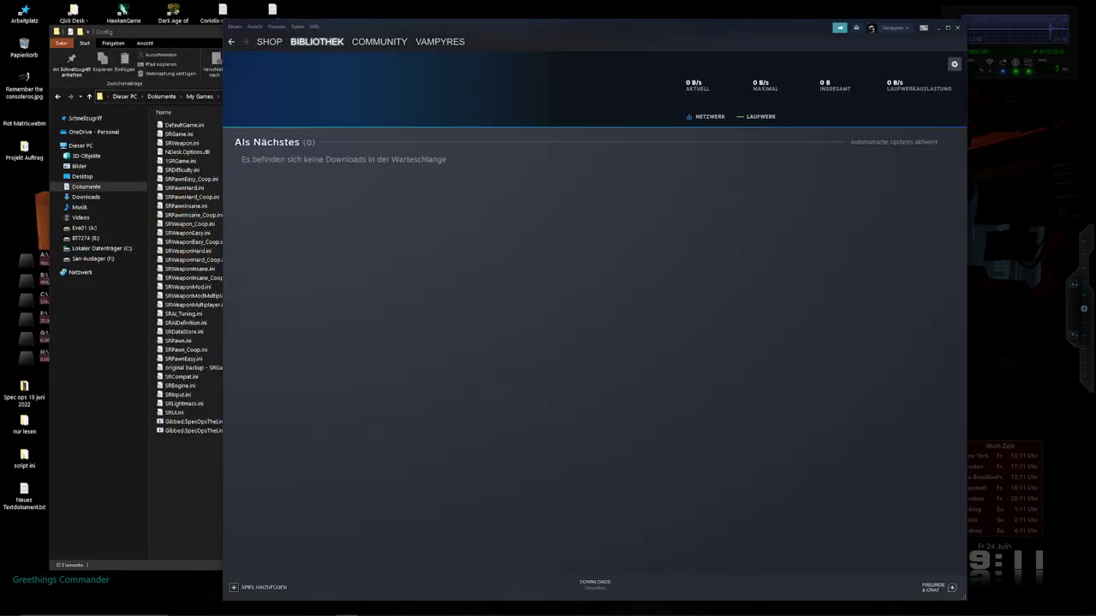
left_click(317, 41)
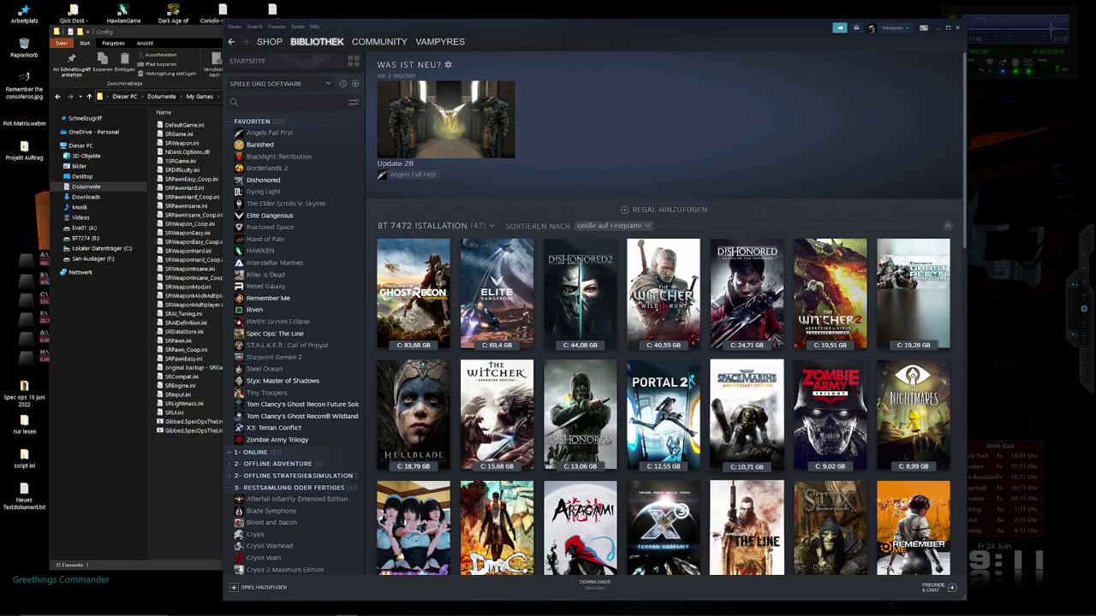
right_click(756, 437)
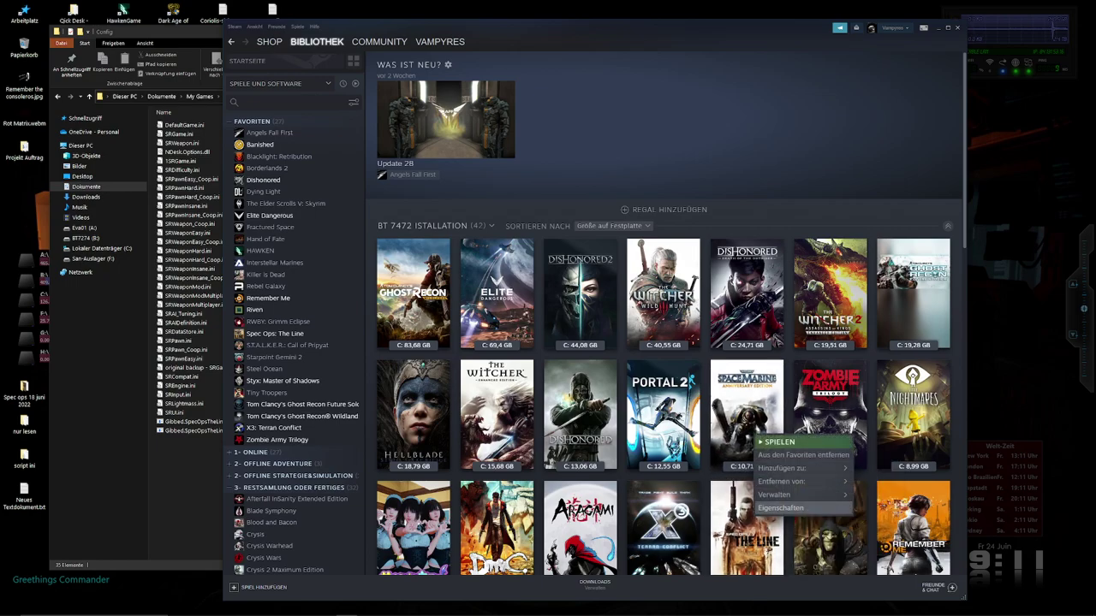
left_click(780, 508)
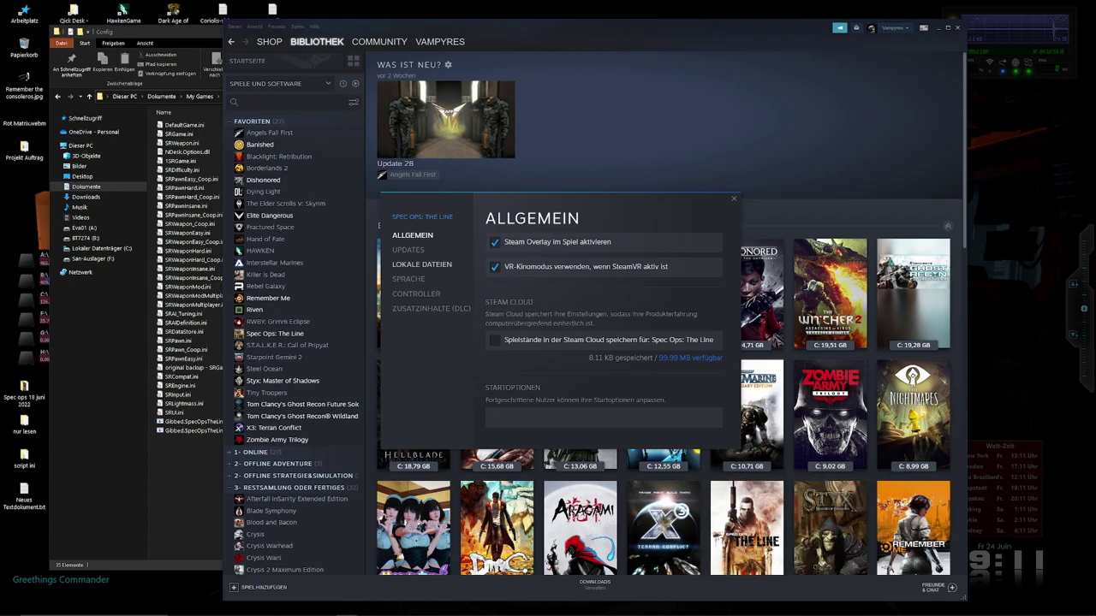
left_click(421, 264)
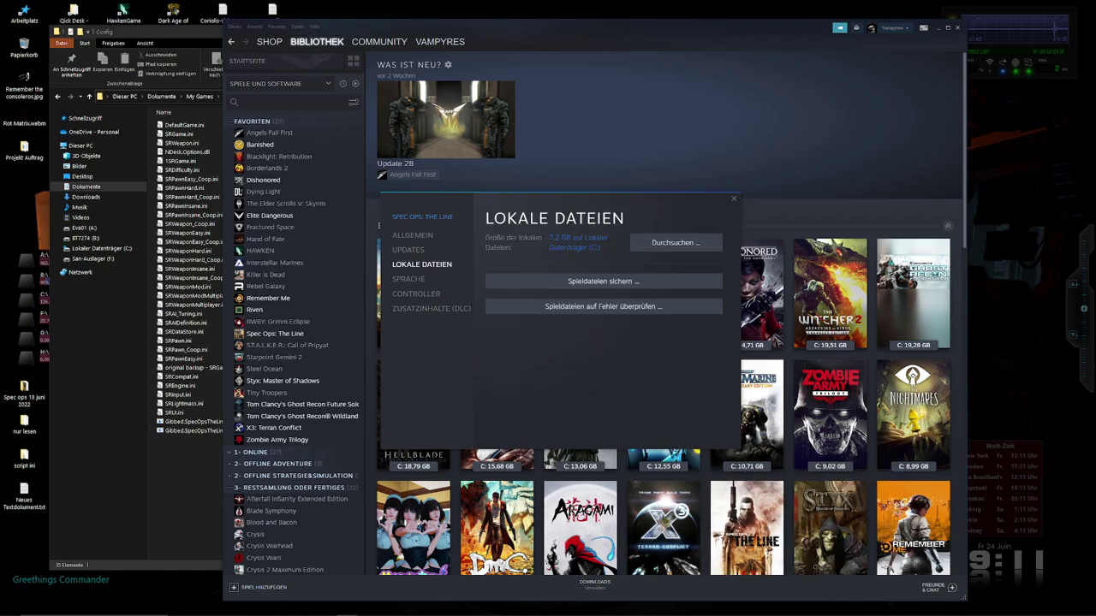
left_click(676, 242)
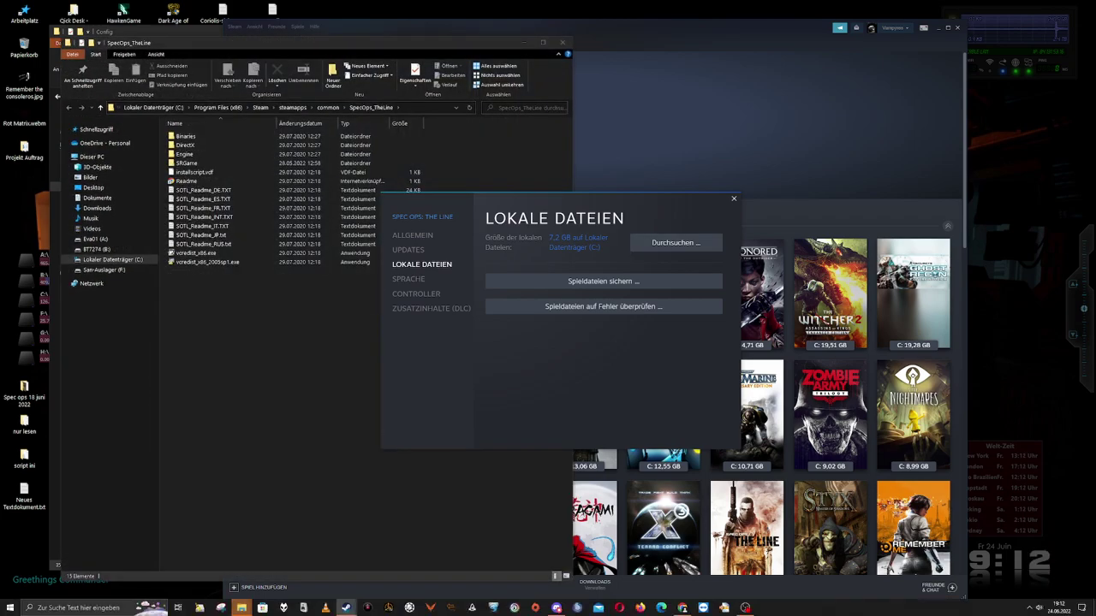
Close the game's properties, minimize Steam, and place the SpecOps_TheLine installation folder window beside the Documents Config window
left_click(734, 199)
mouse_move(316, 42)
left_click(307, 74)
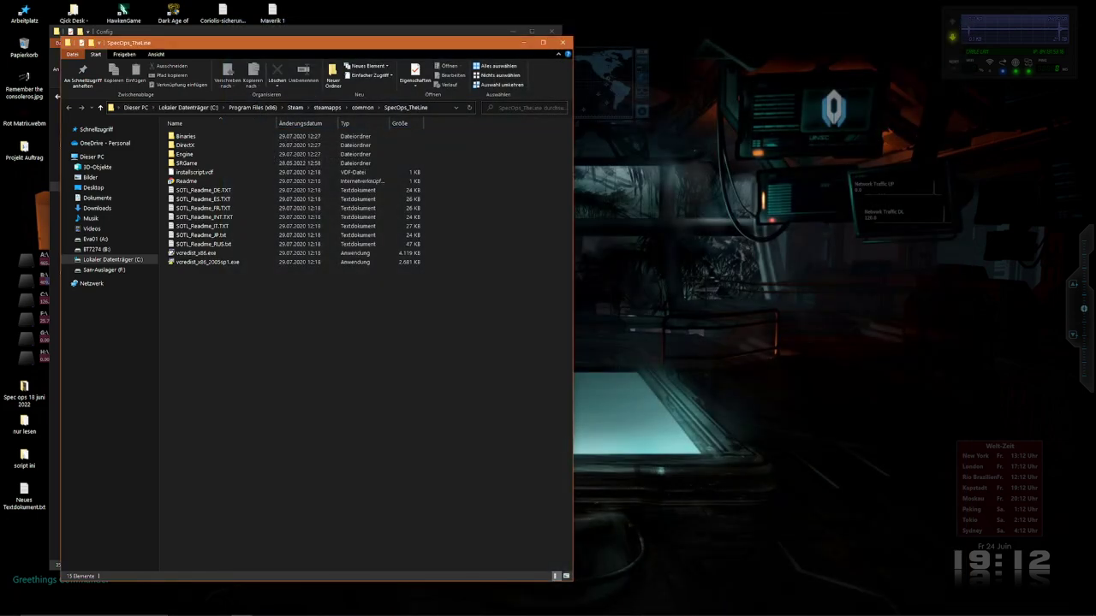
left_click_drag(385, 51, 901, 45)
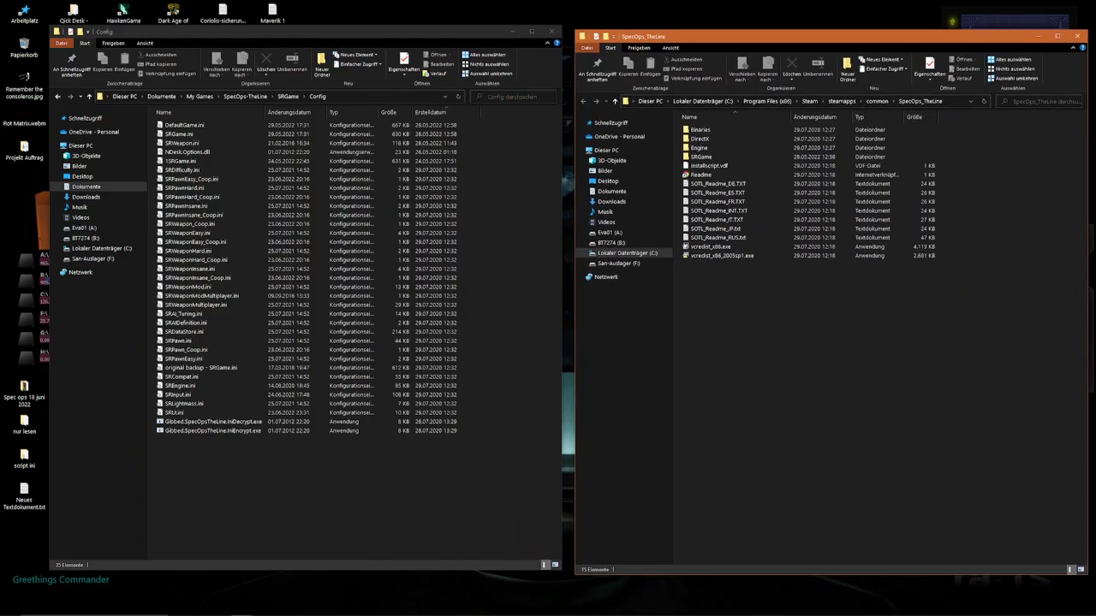
Show the installation folder's full path, open SRGame\Config inside it, and look through the configuration files
left_click(950, 101)
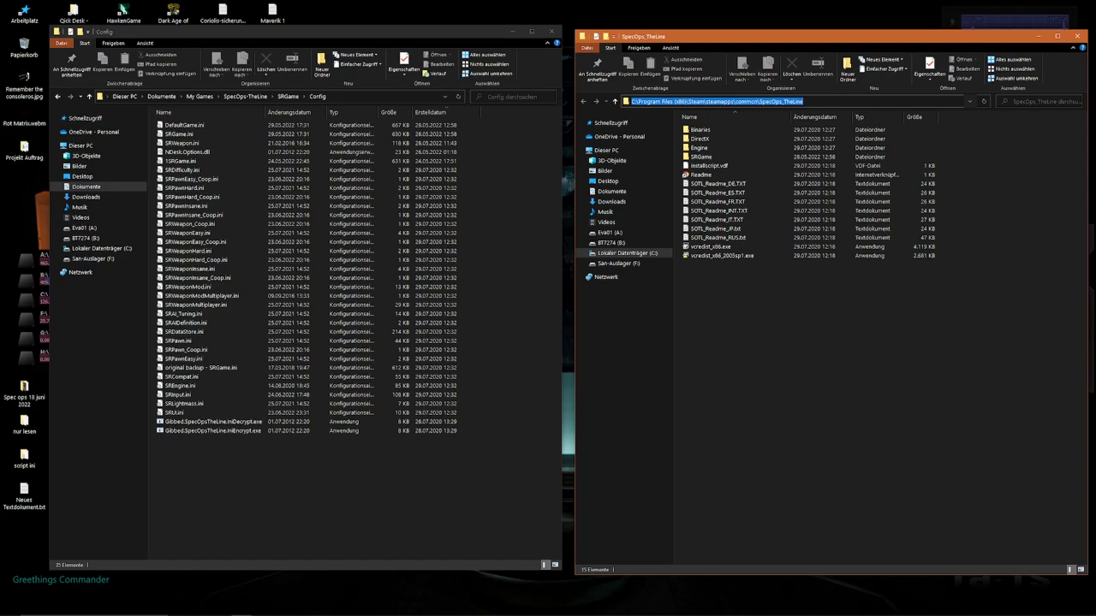
key("Escape")
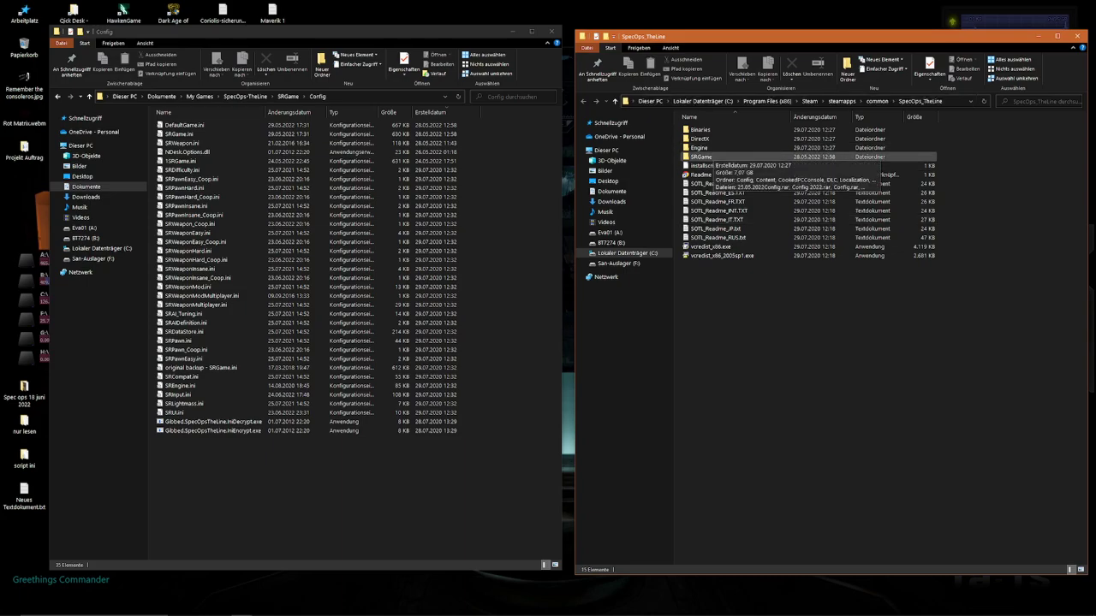
double_click(702, 157)
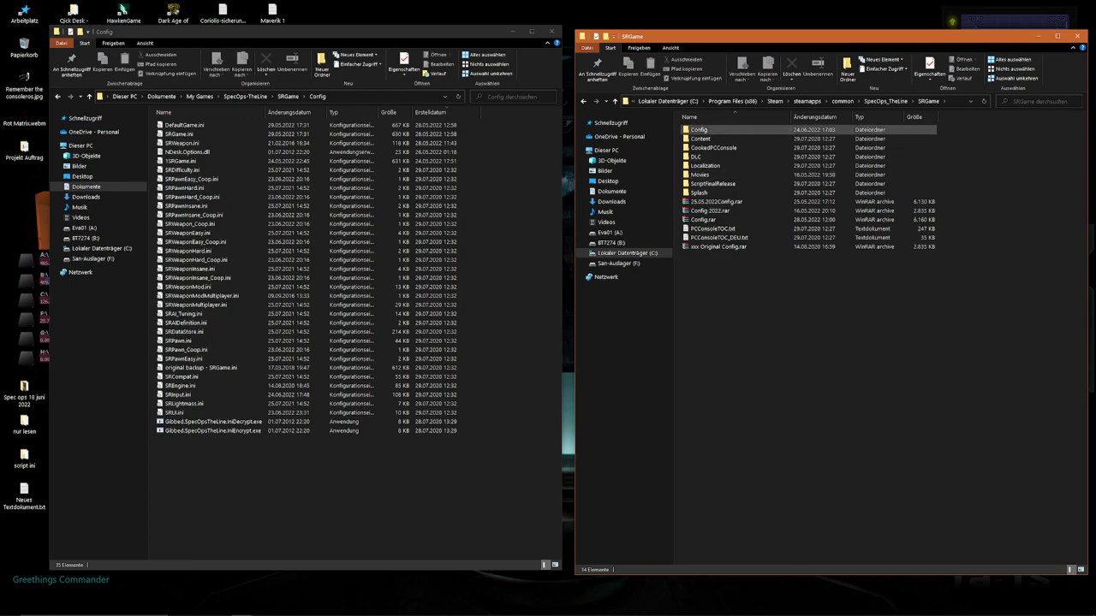
left_click(712, 129)
left_click(699, 130)
double_click(741, 129)
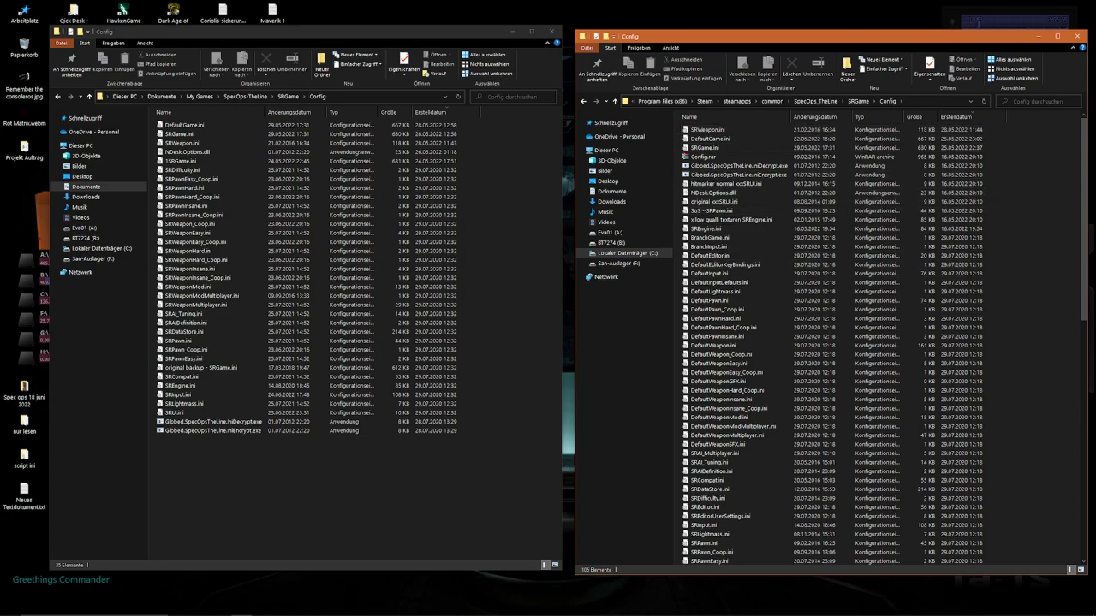
scroll(719, 264, "down", 8)
scroll(719, 265, "down", 12)
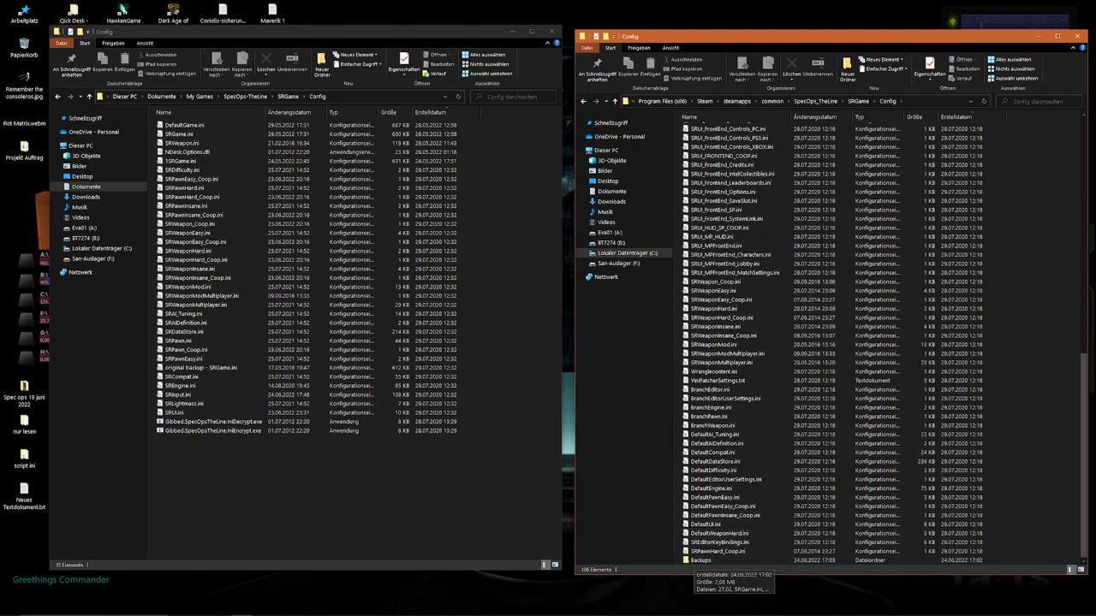
scroll(695, 561, "up", 20)
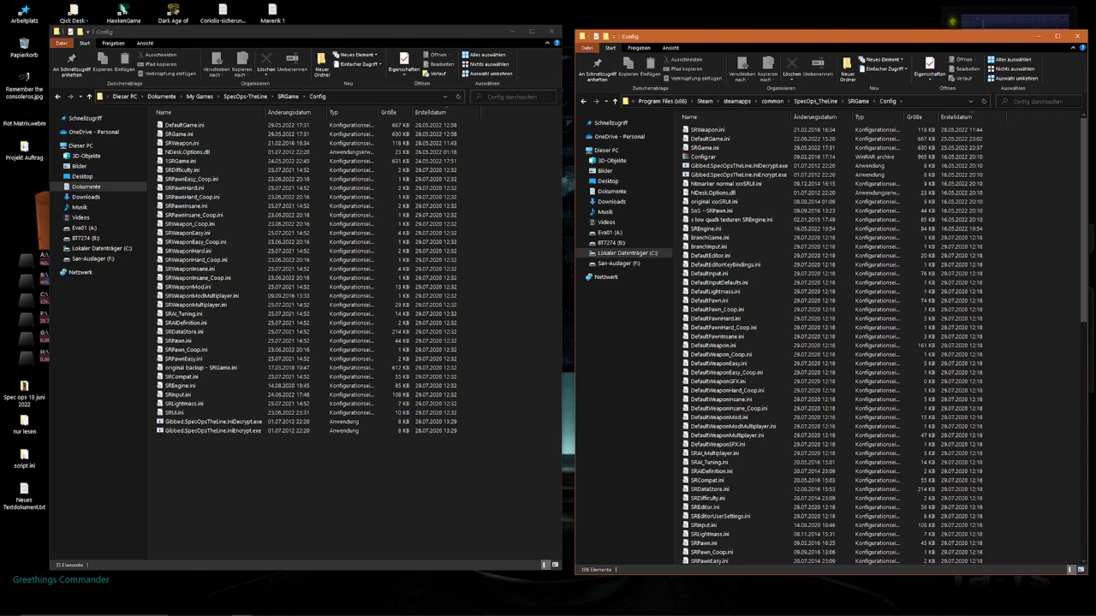
scroll(771, 218, "down", 1)
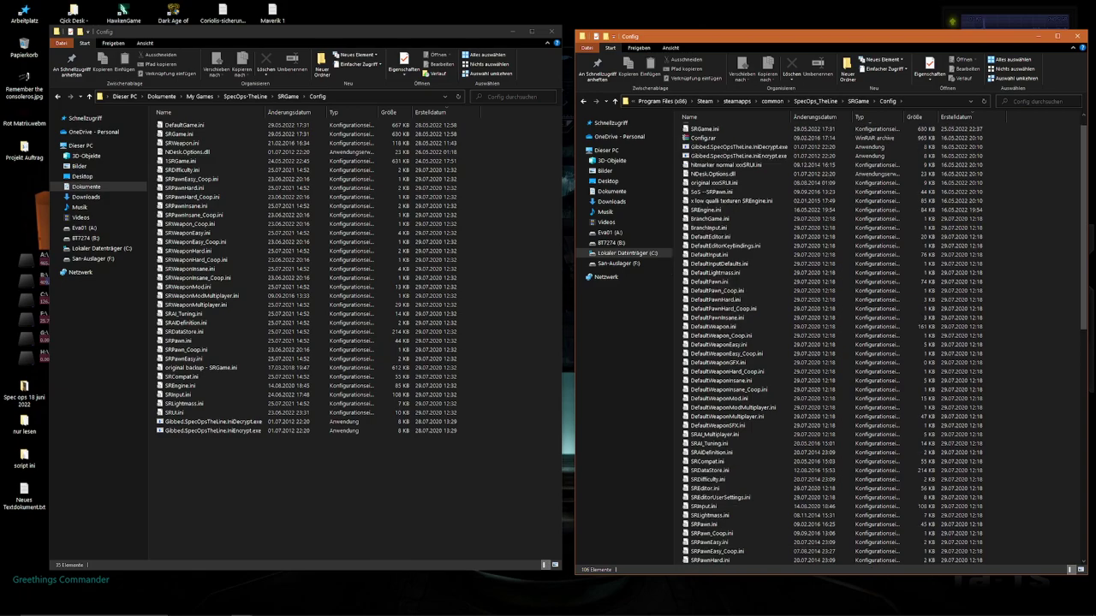
Move the Documents Config window aside, open the desktop folder "Discord - Spec ops Ghost+Jim 29.05.2022", and place its window beside the installation's Config window
left_click_drag(474, 36, 635, 40)
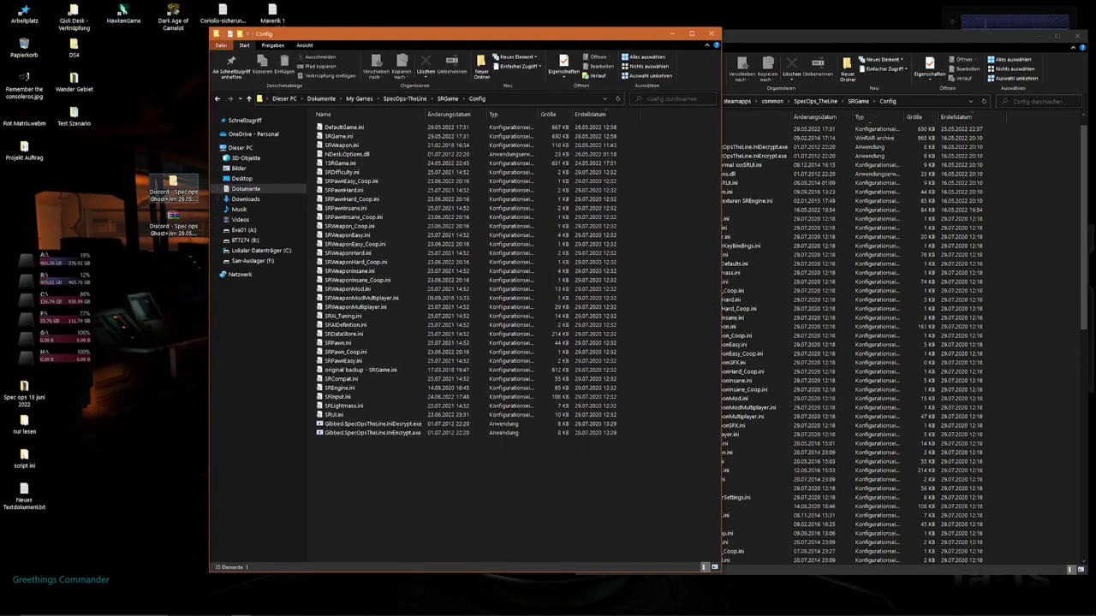
left_click(173, 186)
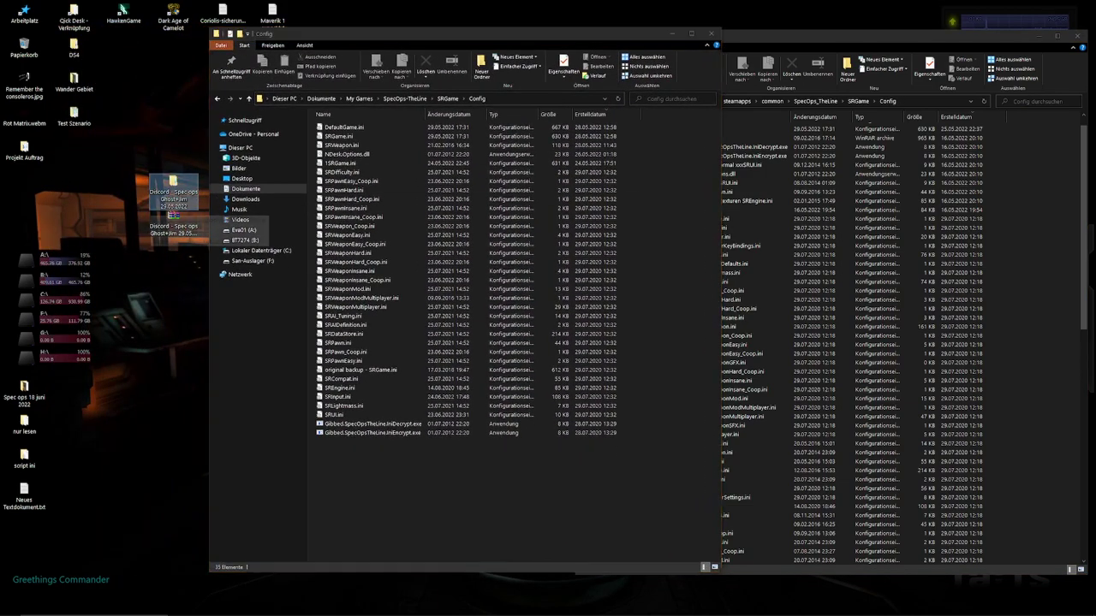
double_click(173, 187)
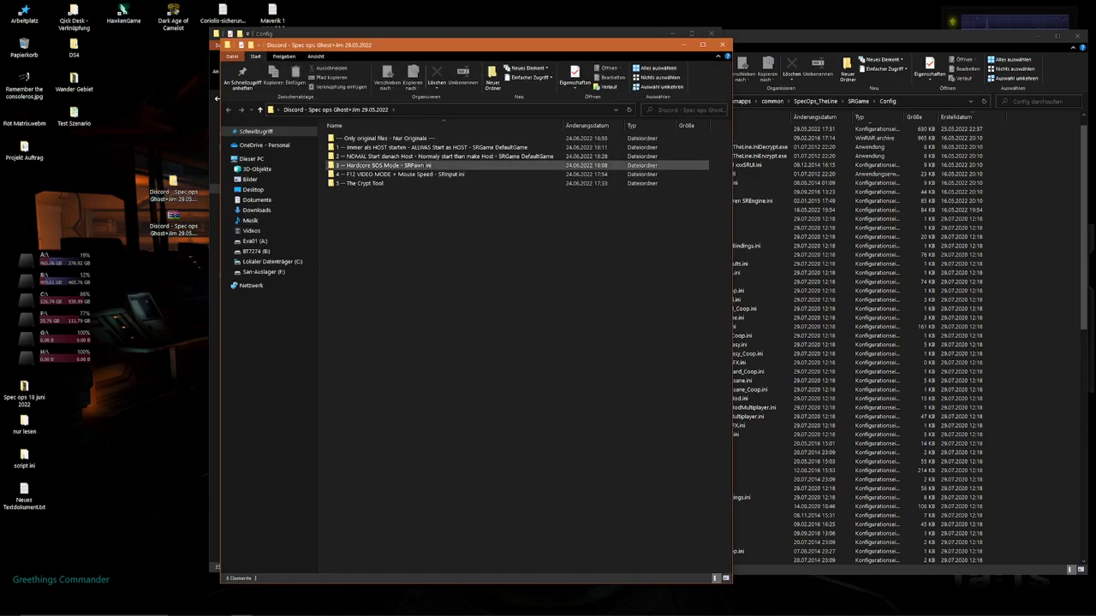
left_click_drag(447, 46, 264, 30)
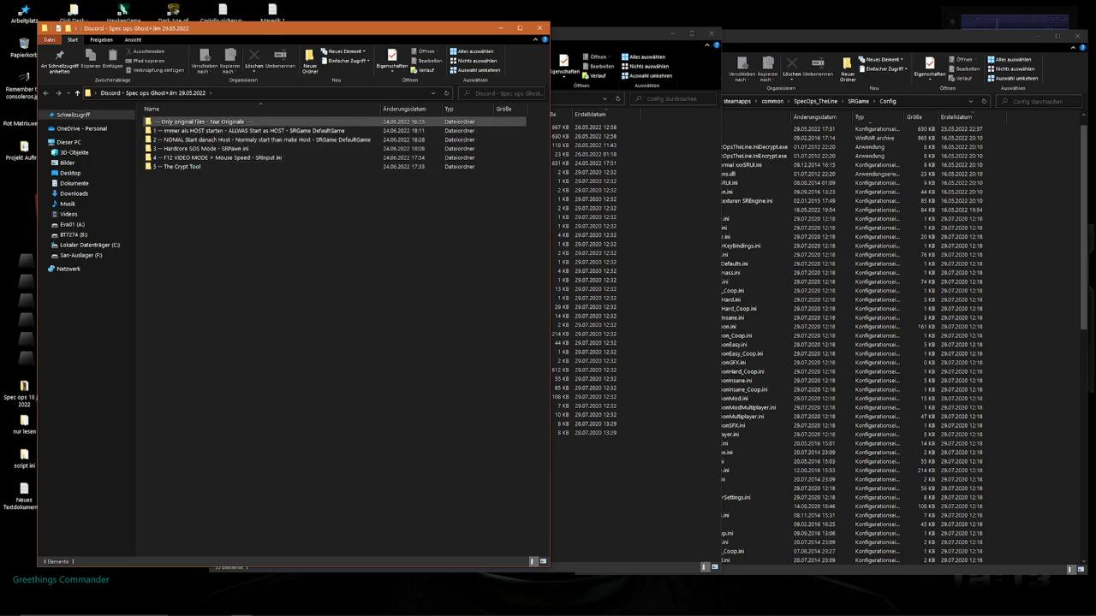
Open "SRGame - Original" inside the "Only original files - Nur Originale" subfolder of the Discord folder
left_click(209, 122)
double_click(208, 121)
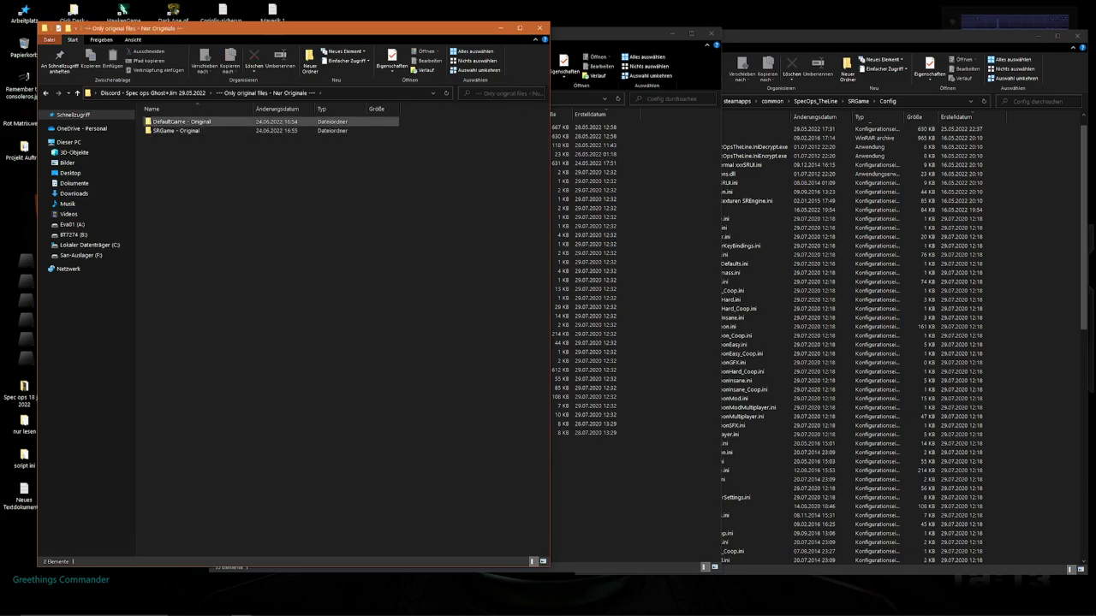
key("Down")
key("Return")
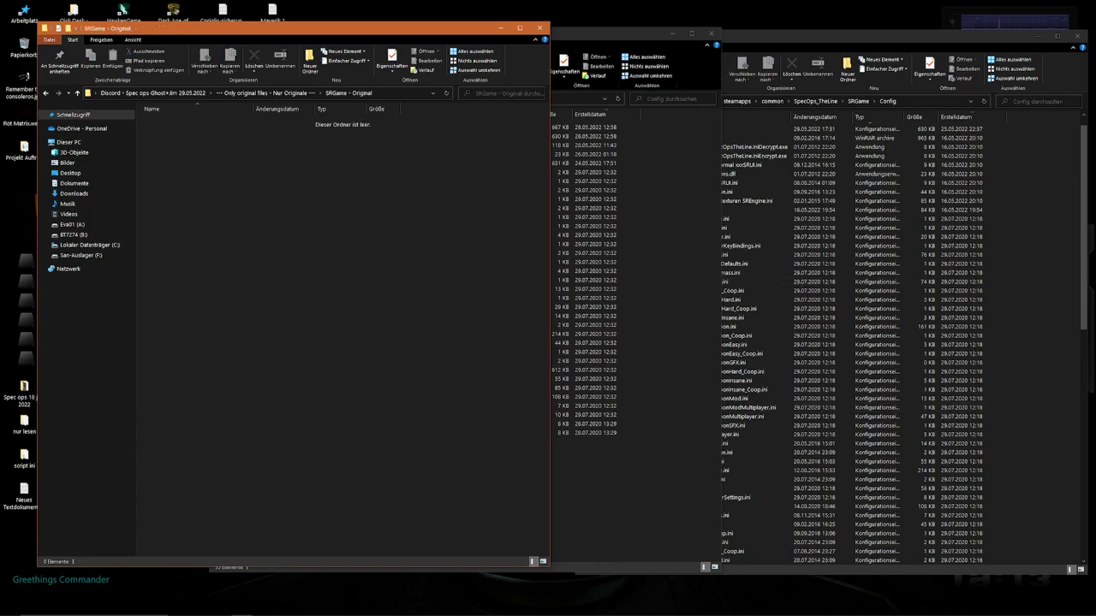
Return to the Documents Config window and create a folder named "Backups" in it
left_click(899, 37)
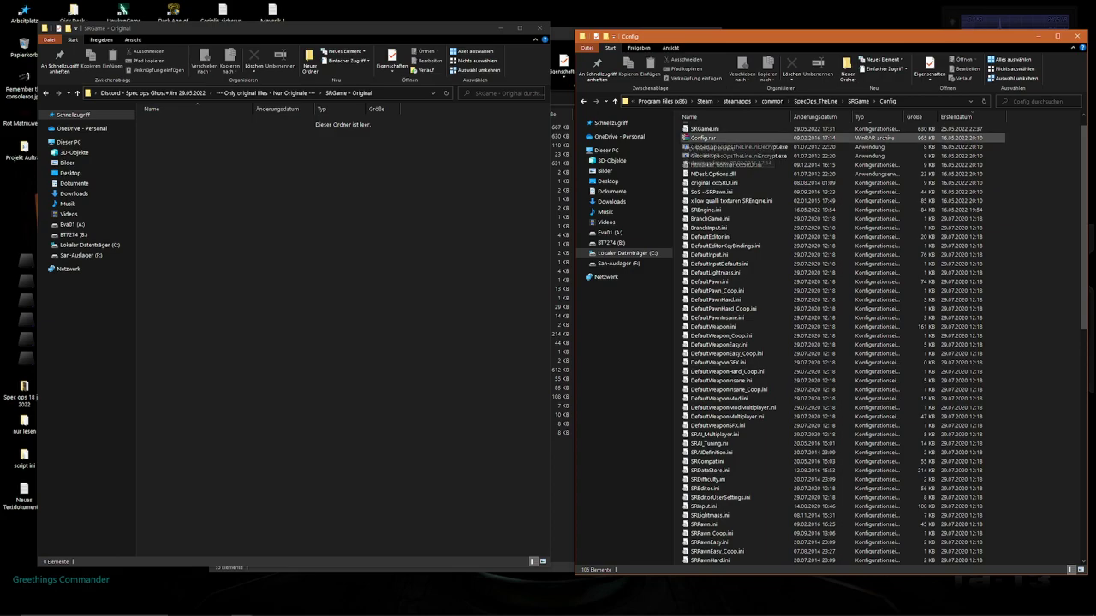
left_click(736, 156)
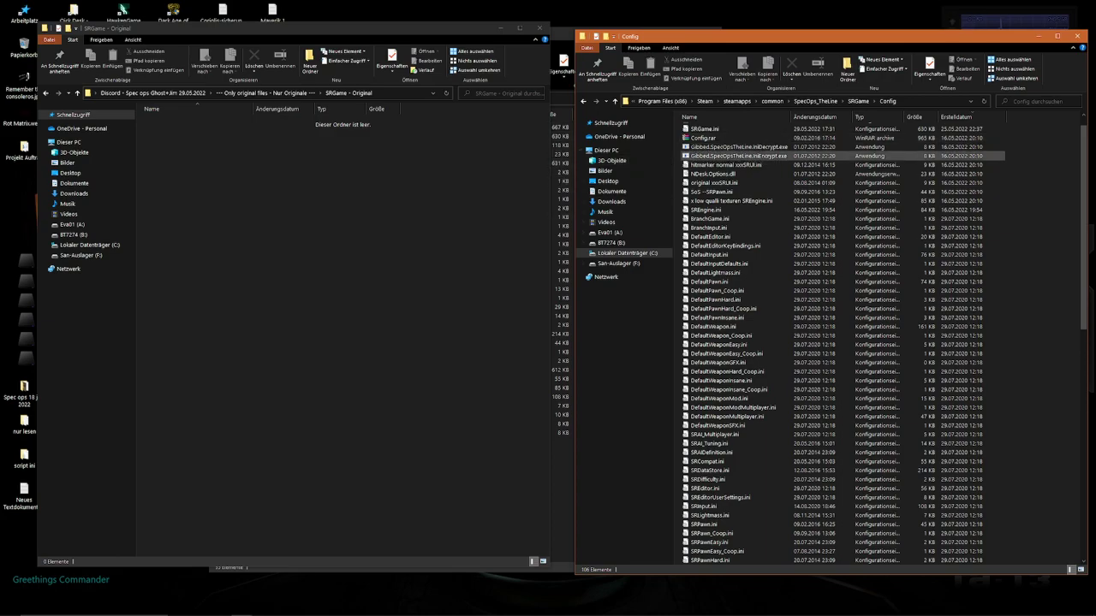
key("alt+Tab")
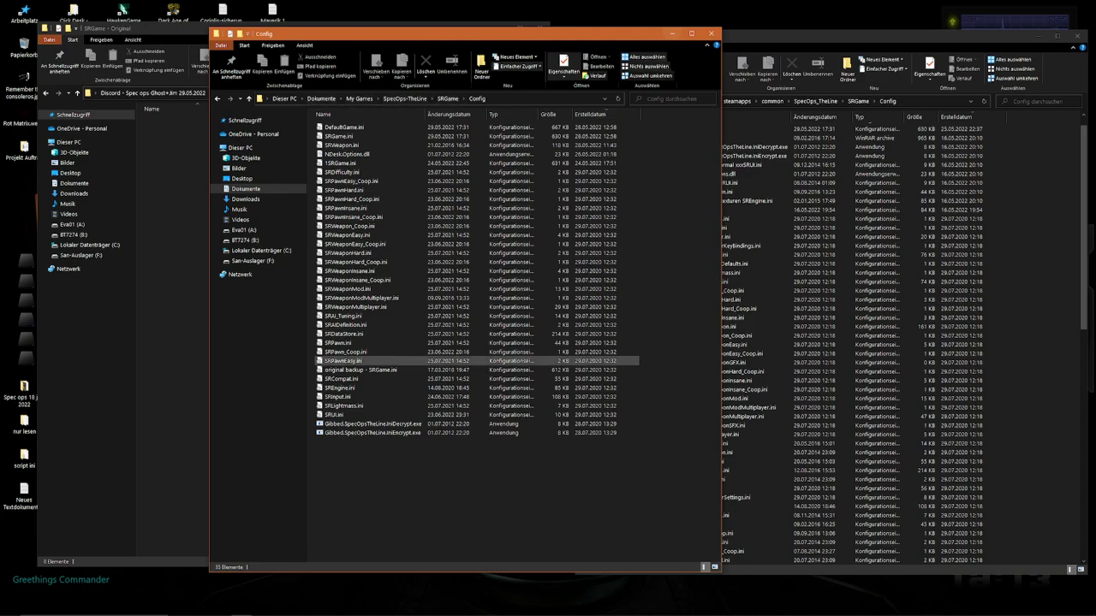
right_click(379, 474)
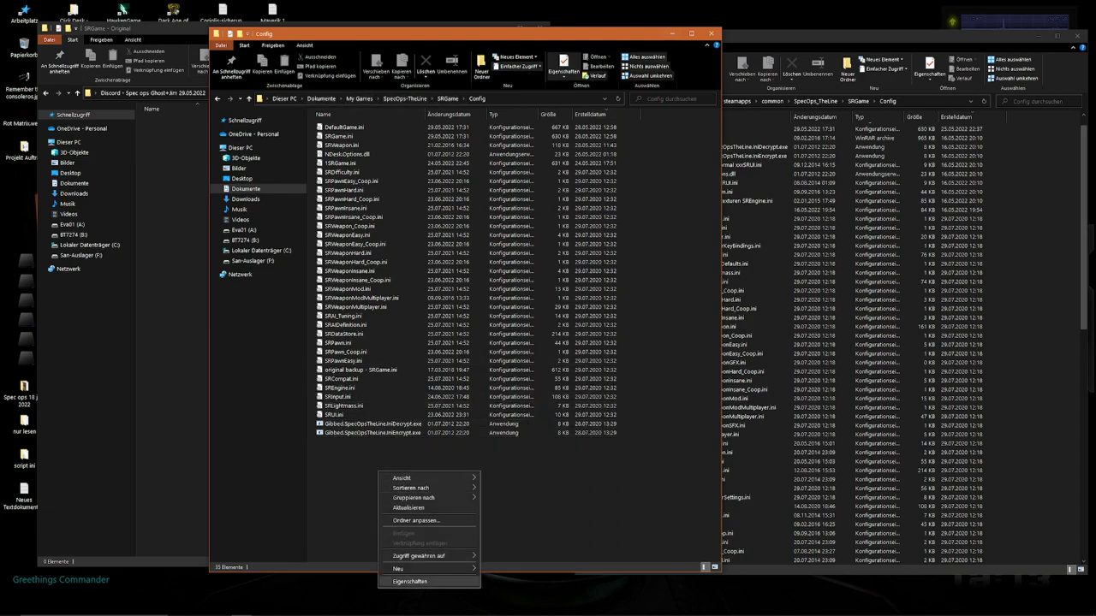
mouse_move(403, 569)
left_click(502, 427)
type("Backup")
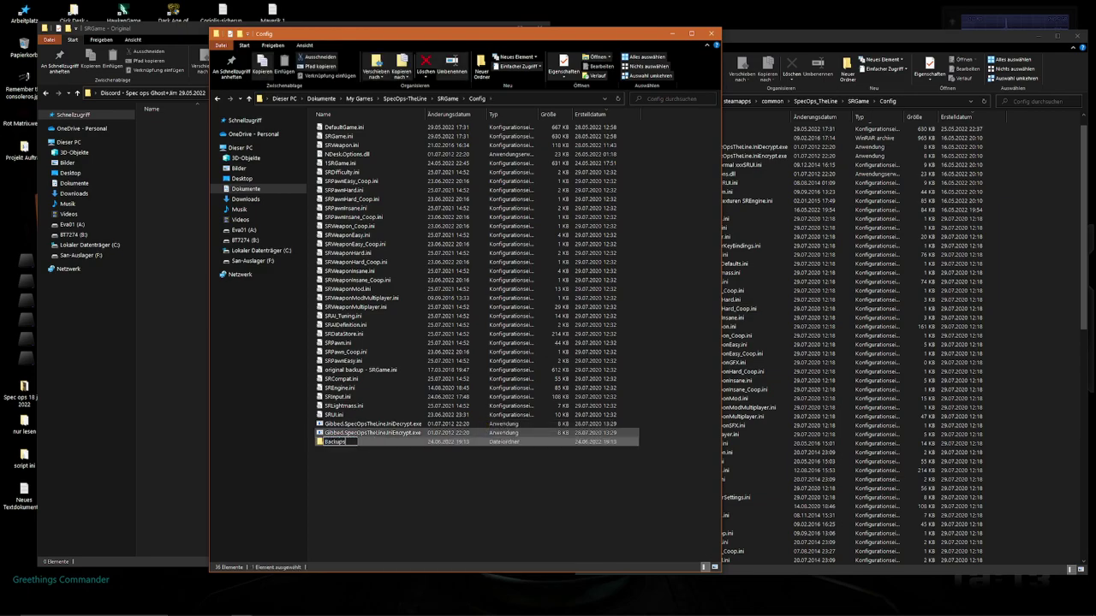
type("s")
key("Return")
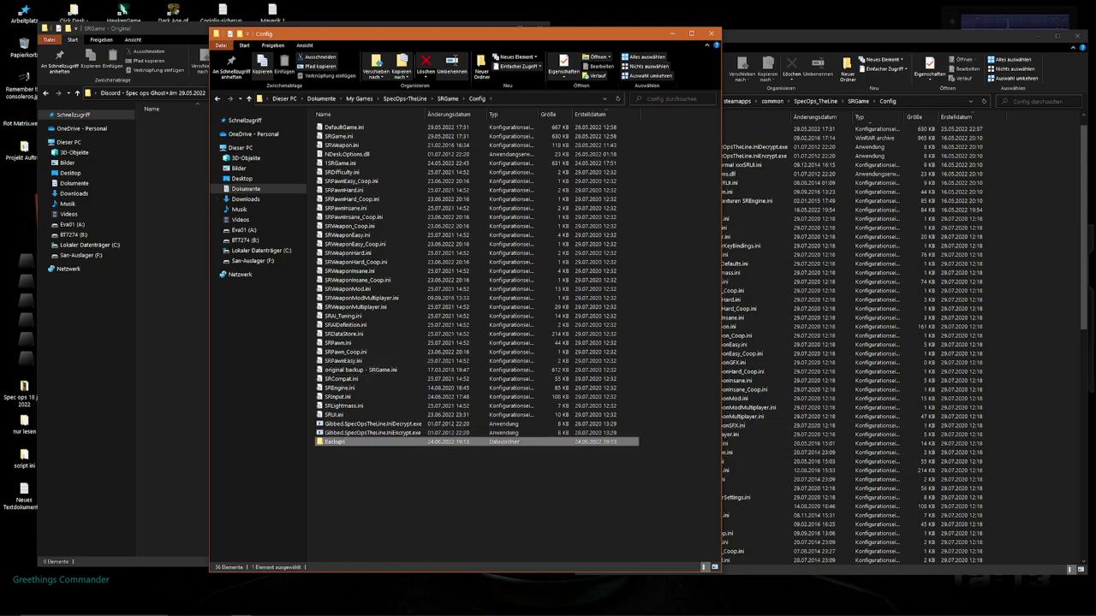
Show the Backups folder at the end of the game installation's SRGame\Config file list
left_click(1027, 435)
scroll(1027, 435, "down", 9)
scroll(771, 411, "down", 9)
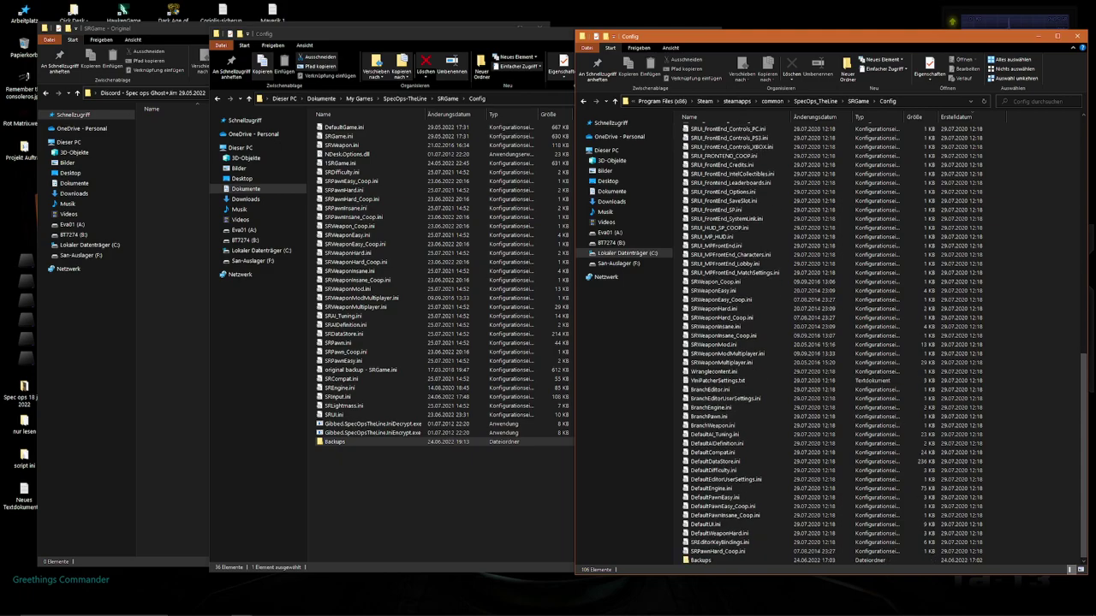
Close the SRGame - Original window and move the desktop folder "Discord - Spec ops Ghost+Jim 29.05.2022" into Backups in the Documents Config folder
left_click(171, 342)
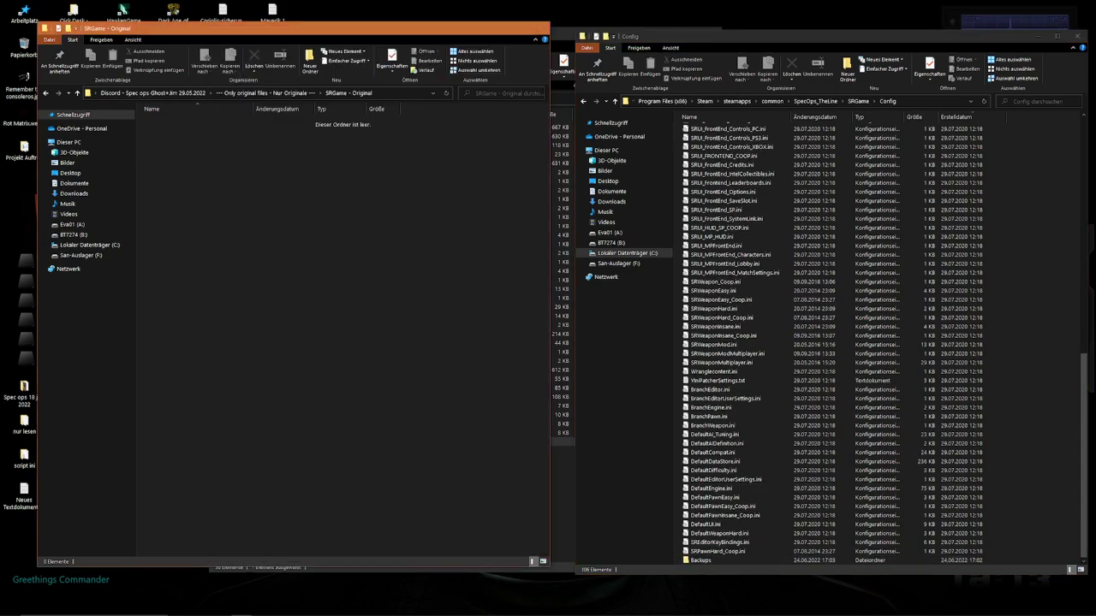
left_click(540, 27)
left_click(172, 206)
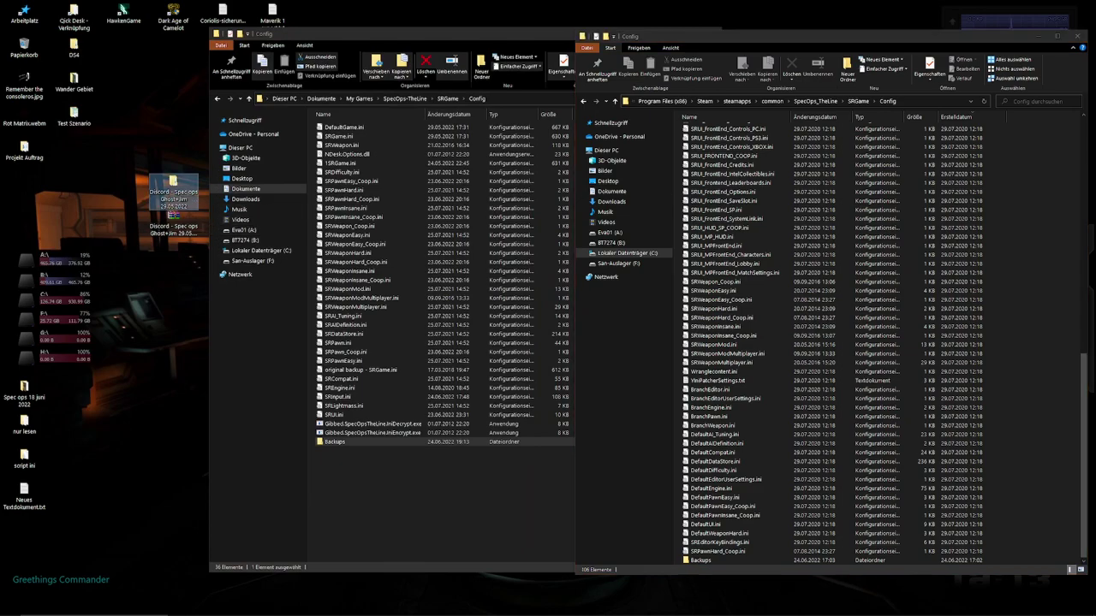
right_click(173, 197)
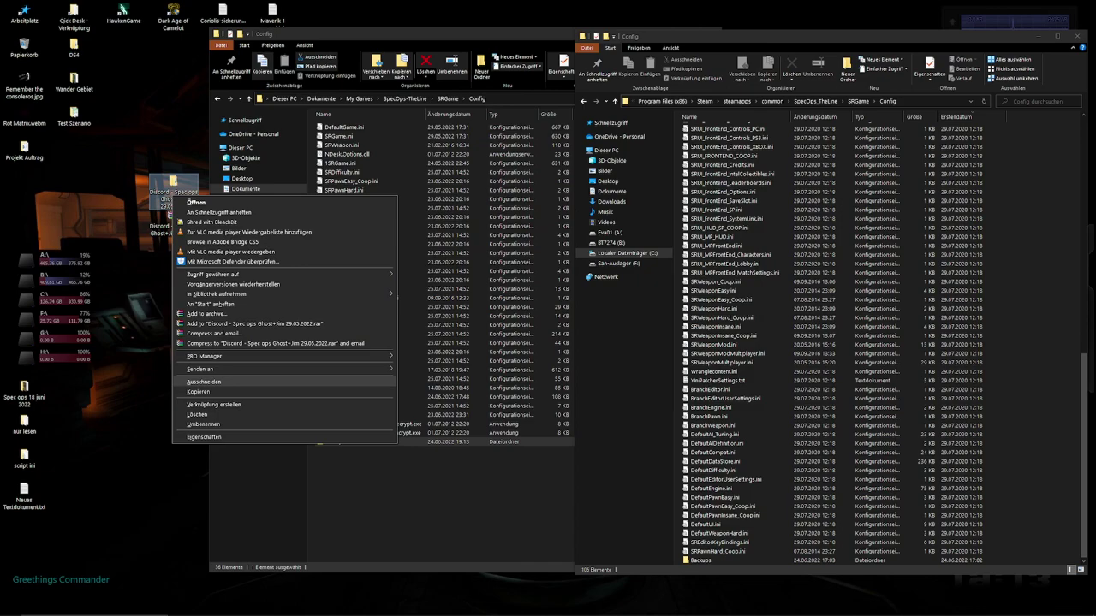
left_click(206, 381)
double_click(334, 442)
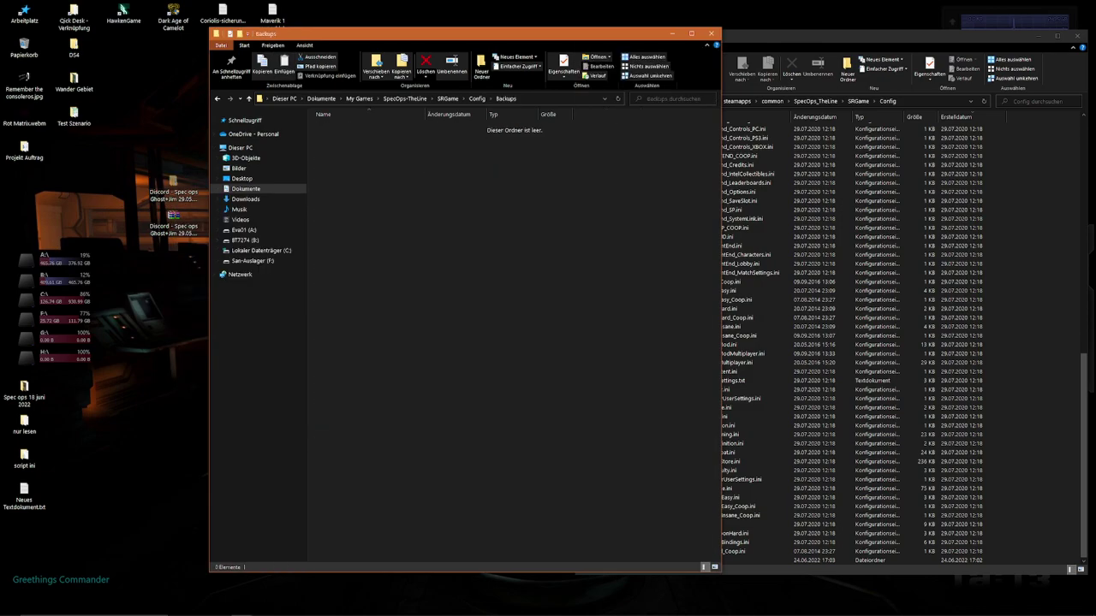
right_click(370, 229)
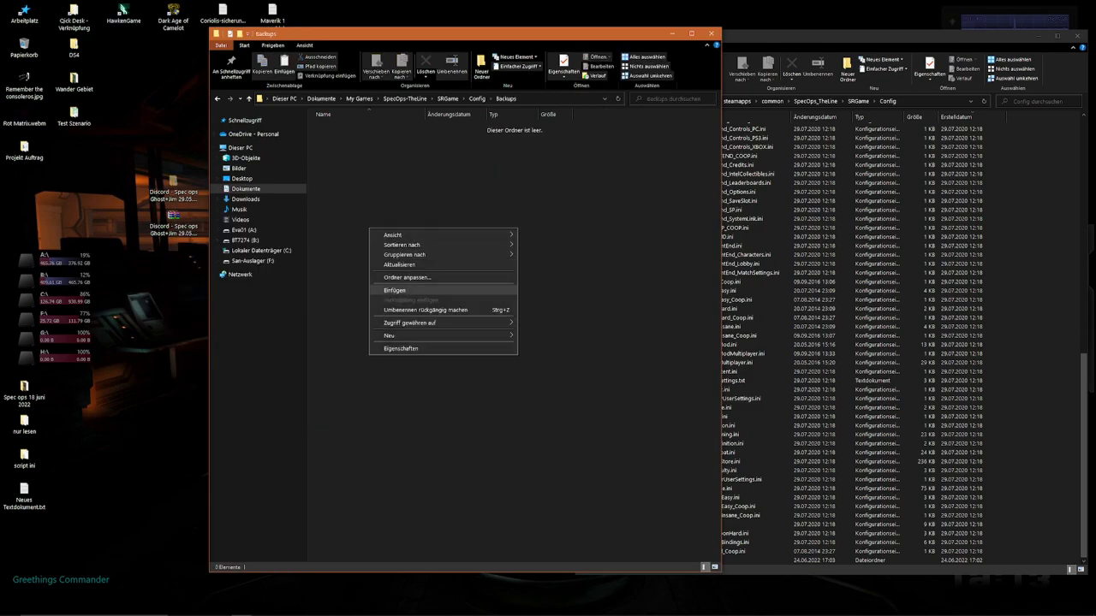
left_click(394, 290)
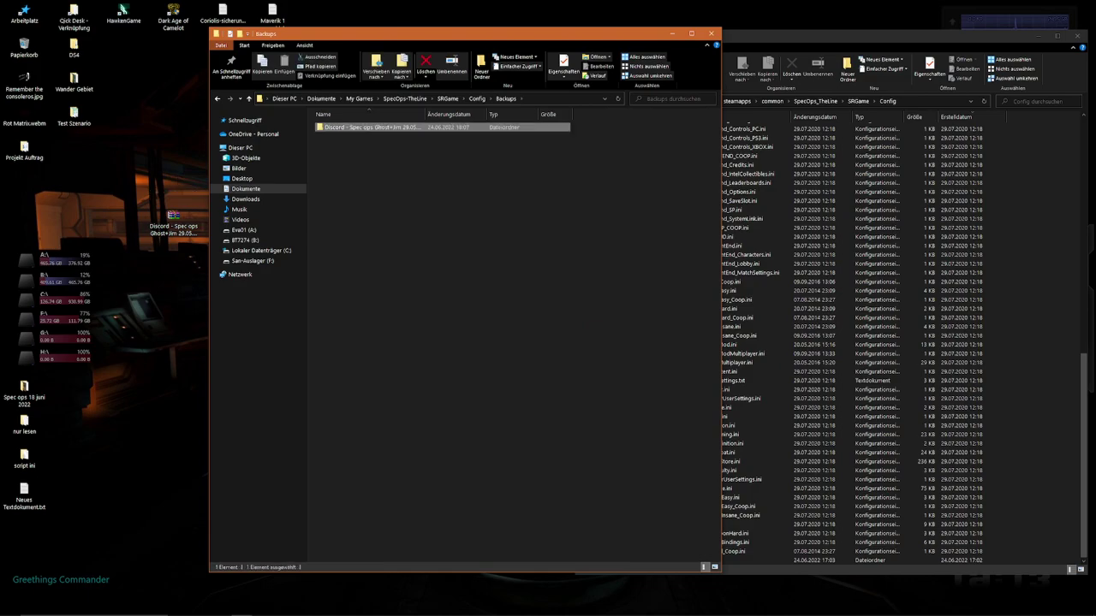
left_click(394, 290)
Open "3 -- Hardcore SOS Mode - SRPawn ini" inside the moved Discord folder and place its window beside the installation's Config window
double_click(372, 126)
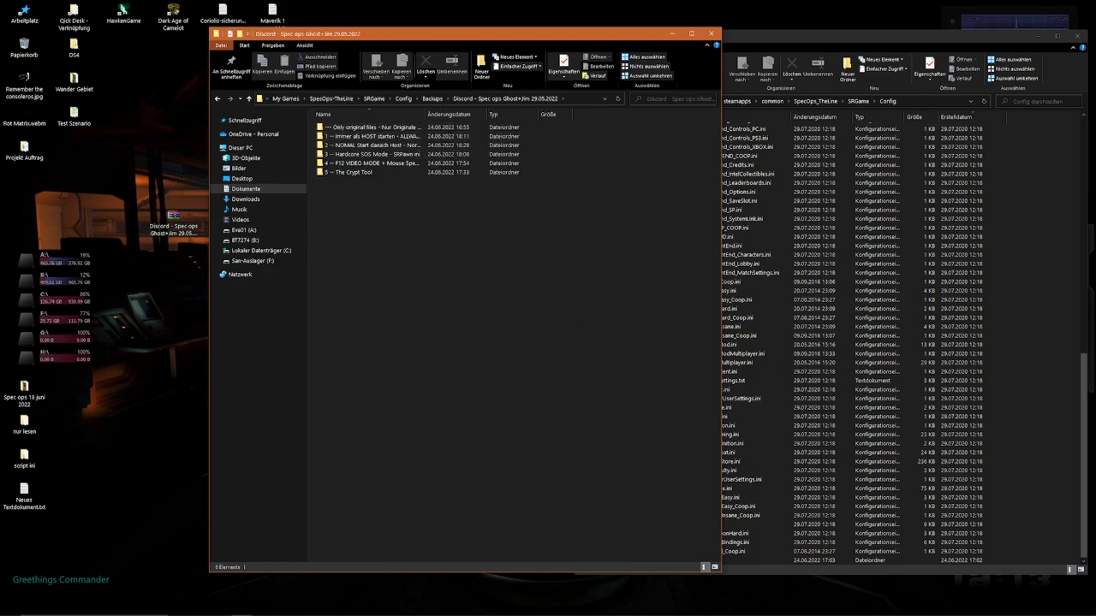
left_click_drag(425, 114, 554, 114)
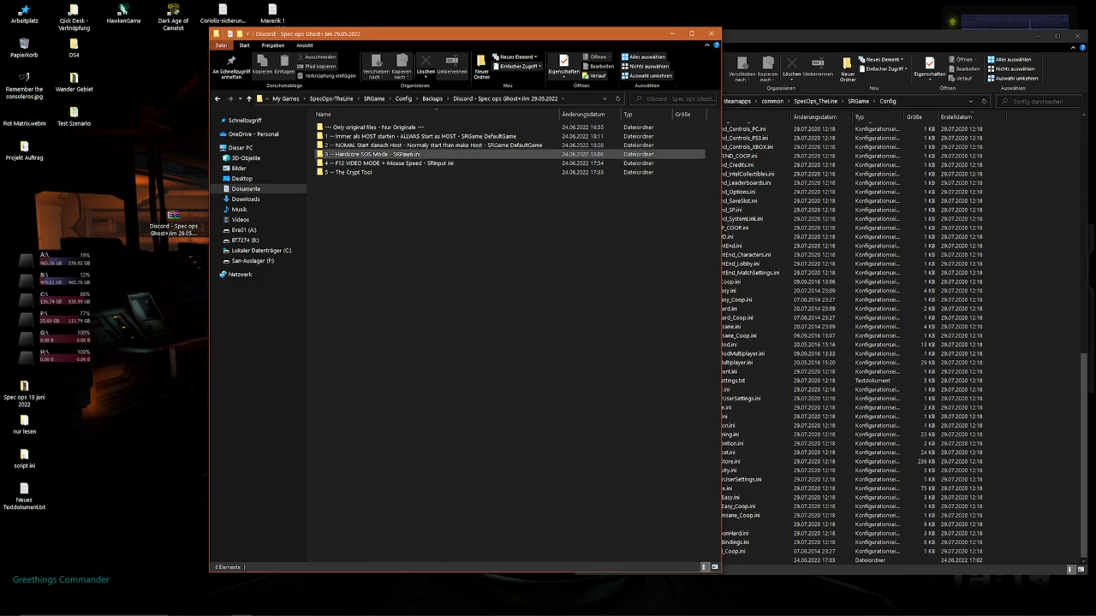
mouse_move(390, 156)
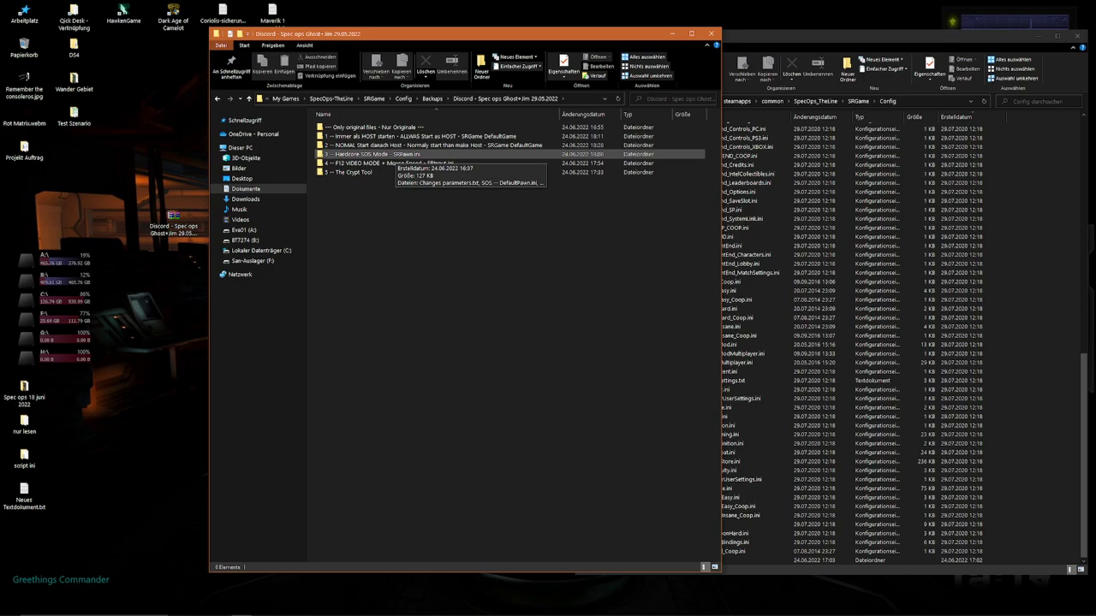
double_click(390, 155)
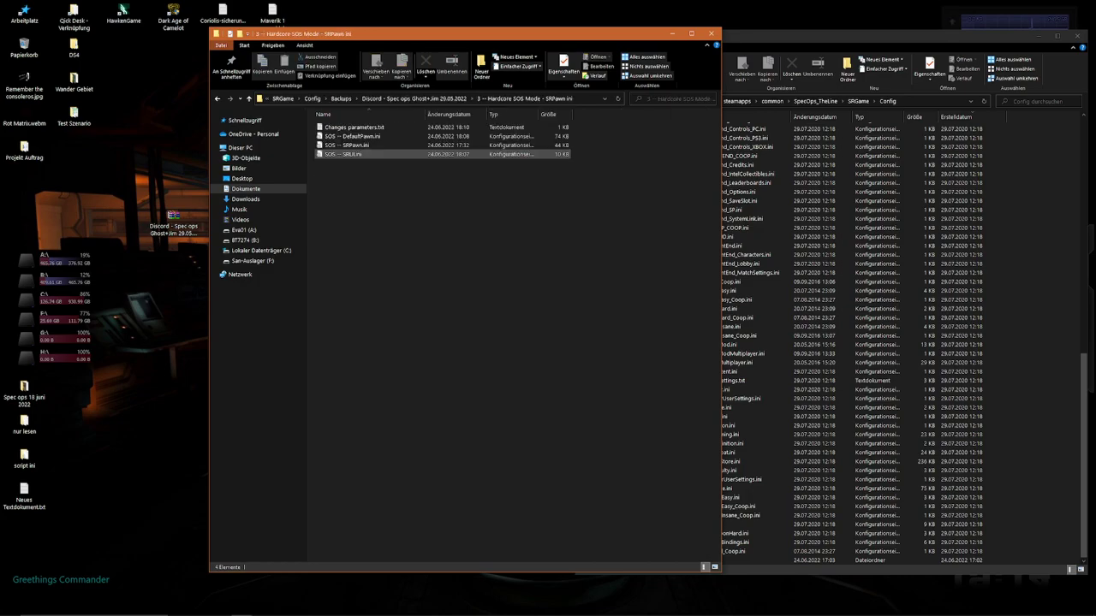
left_click_drag(482, 36, 323, 30)
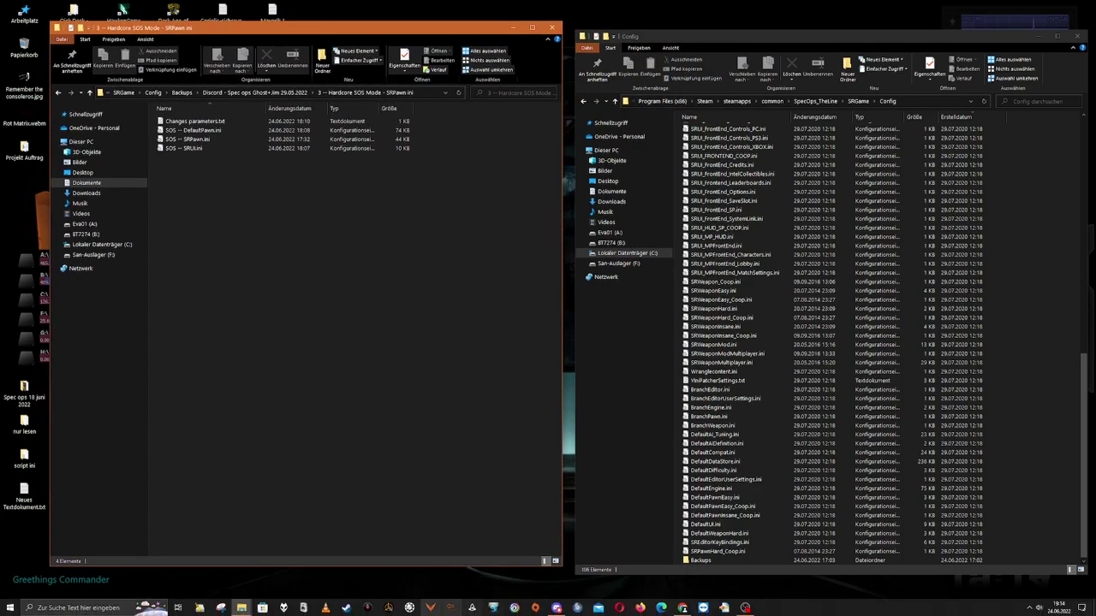
Switch to Steam and open the discussions of the group "Spec Ops- The Line : Expendables Reality"
left_click(346, 608)
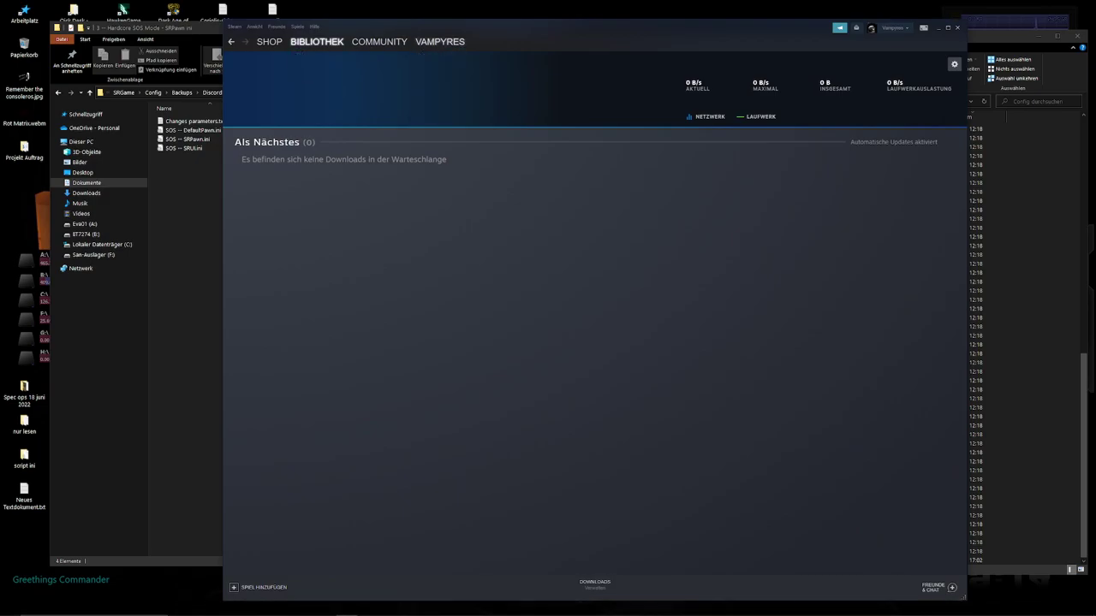
left_click(427, 83)
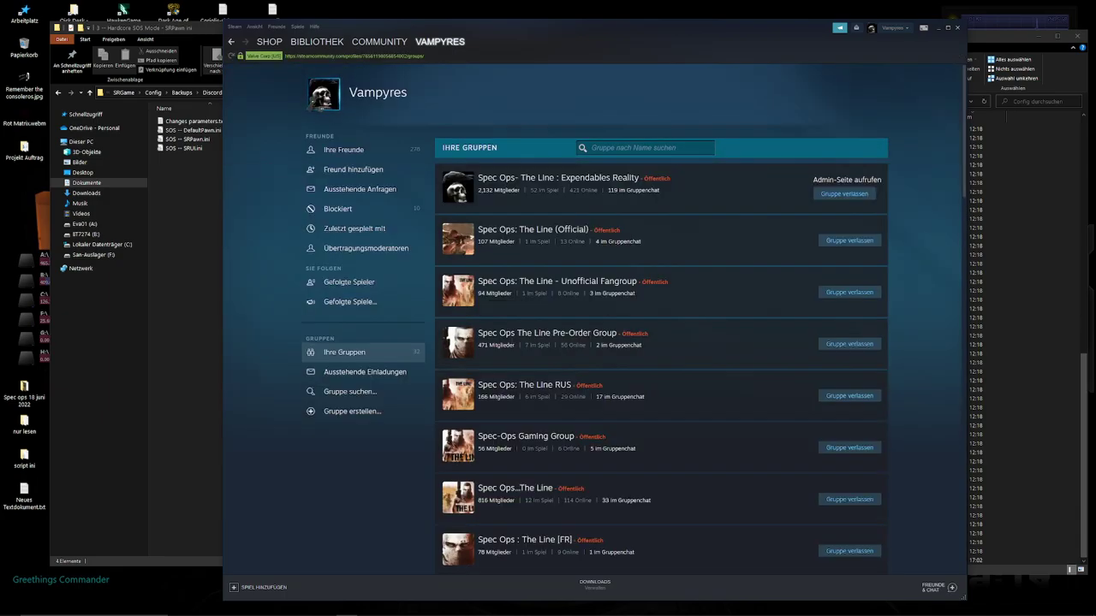
left_click(511, 177)
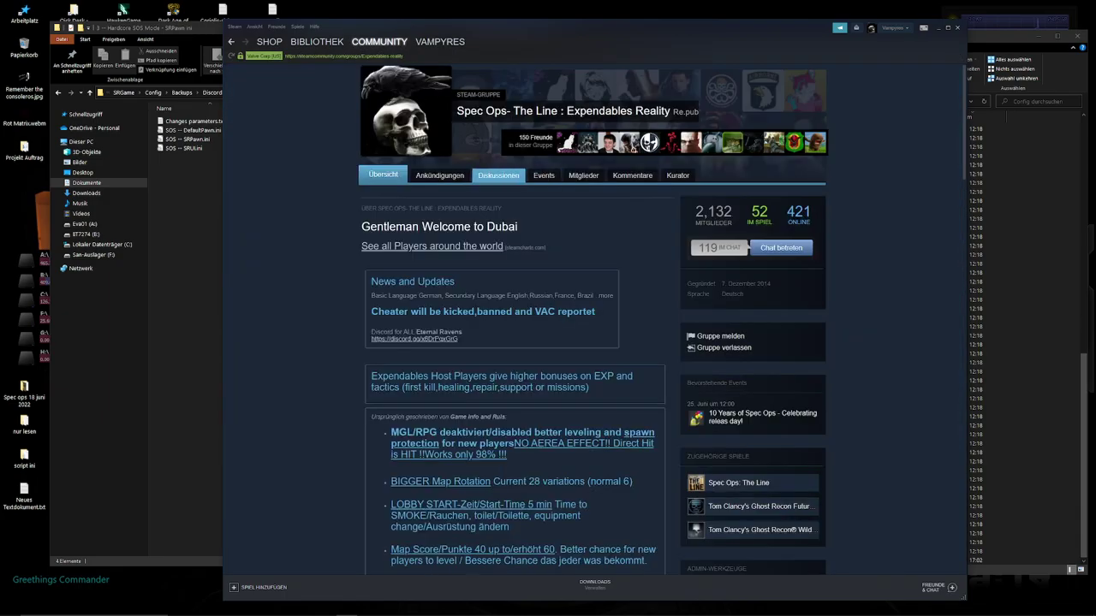
left_click(498, 175)
Open the thread "ONLY OLD INFO SOS Modifikation German/Englisch" in the "Host File >>> incoming <<<<" subforum
scroll(514, 300, "down", 5)
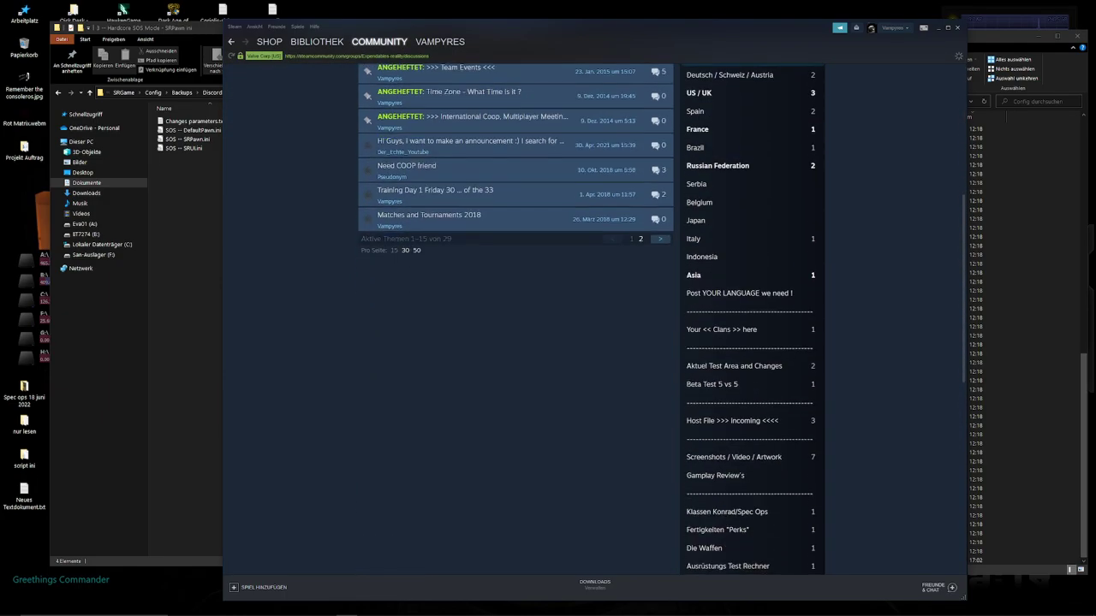
scroll(591, 316, "down", 1)
scroll(752, 321, "down", 2)
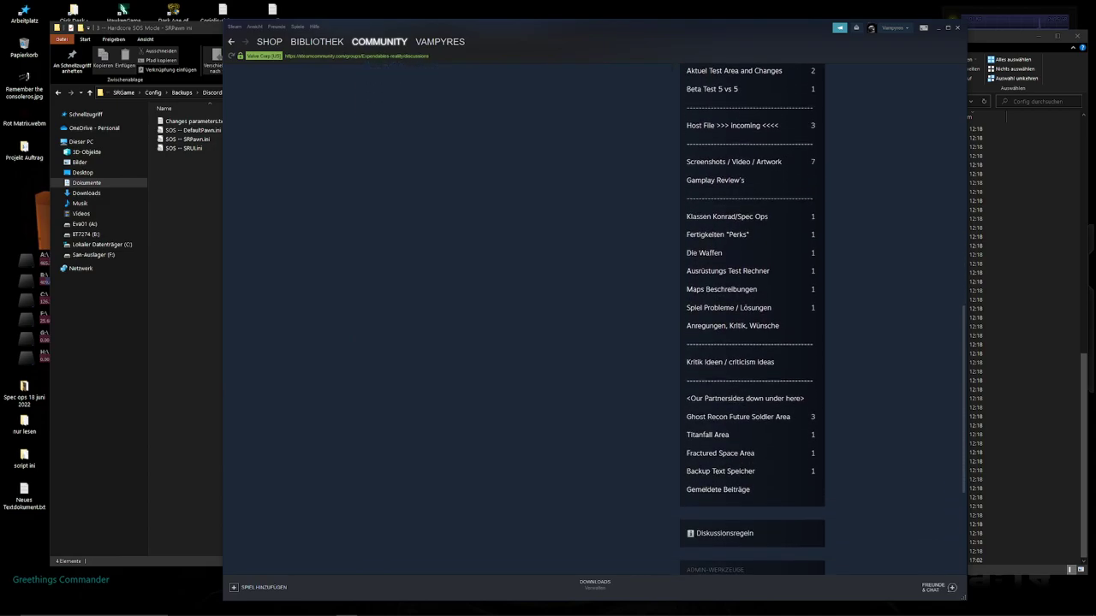
scroll(732, 223, "up", 2)
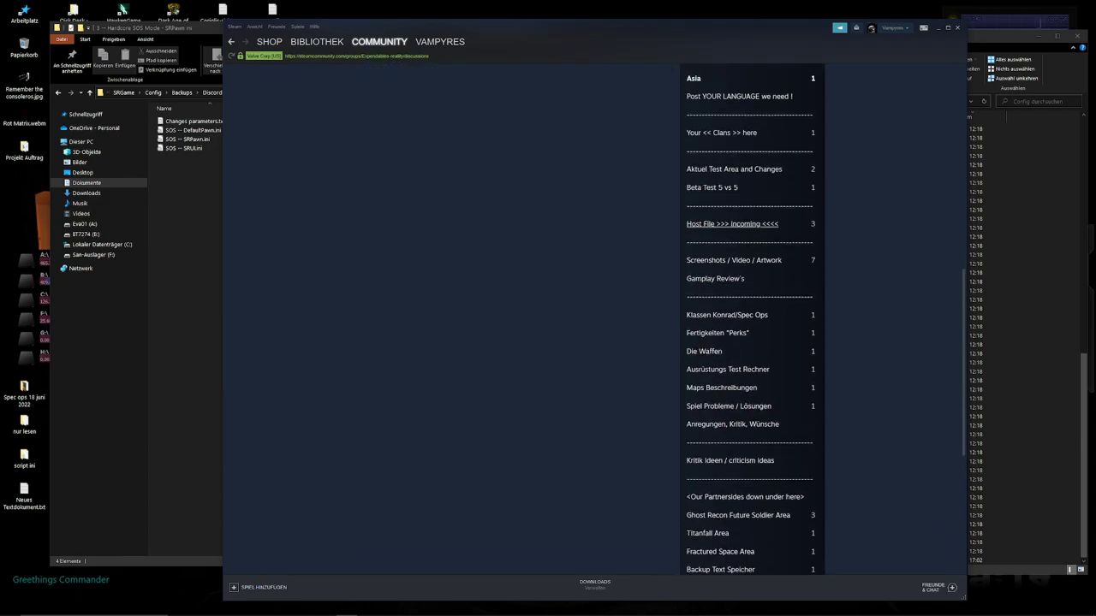
left_click(732, 223)
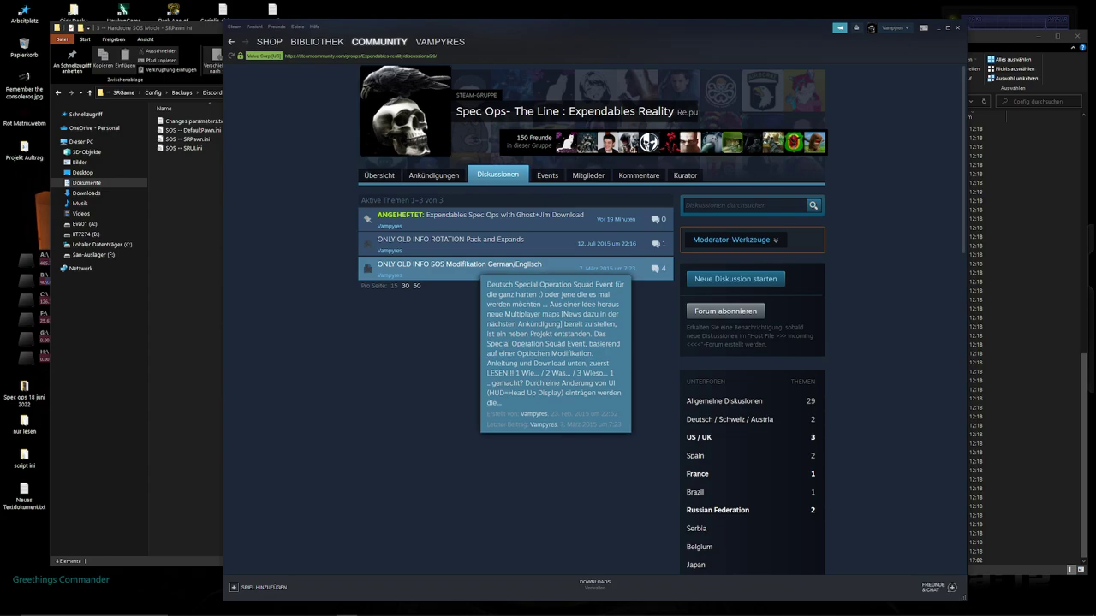
left_click(471, 264)
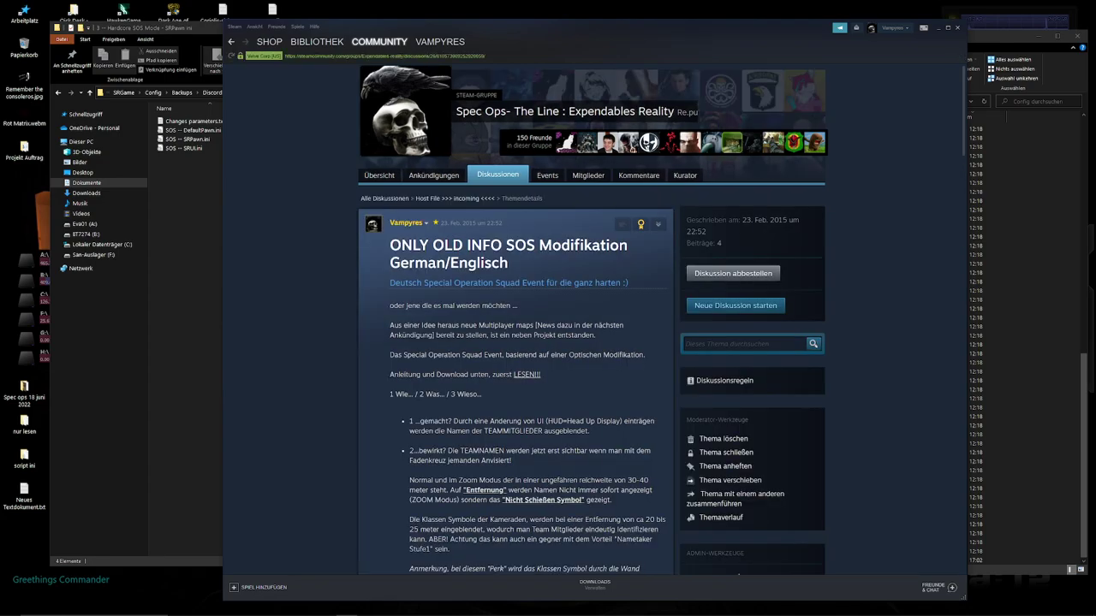
Look through the SOS modification thread's German and English installation instructions and replies, then minimize Steam
scroll(516, 343, "down", 15)
scroll(515, 342, "down", 12)
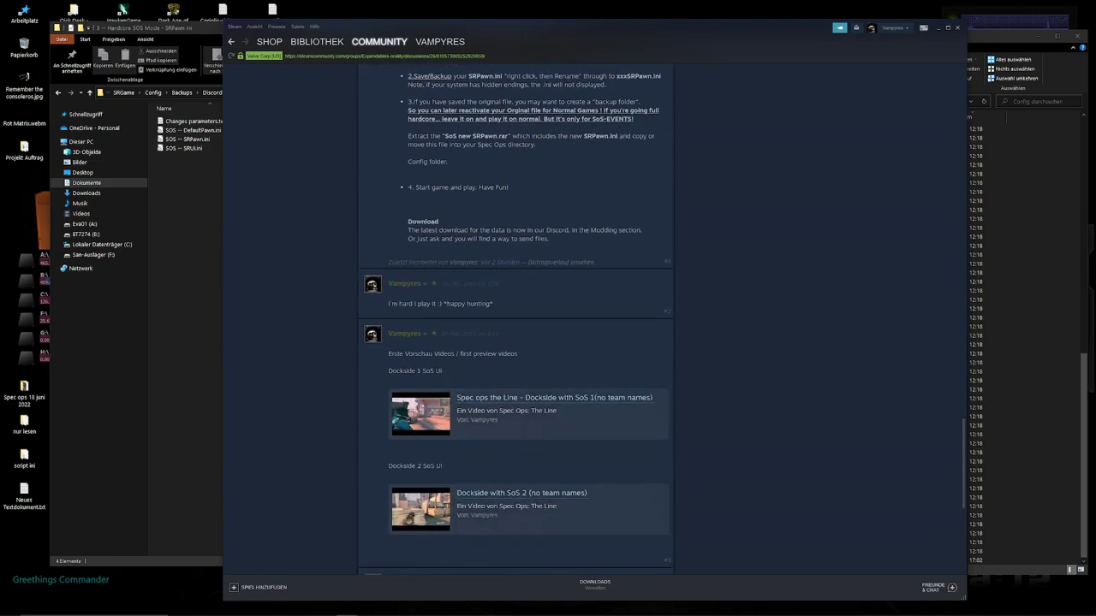
scroll(515, 343, "down", 3)
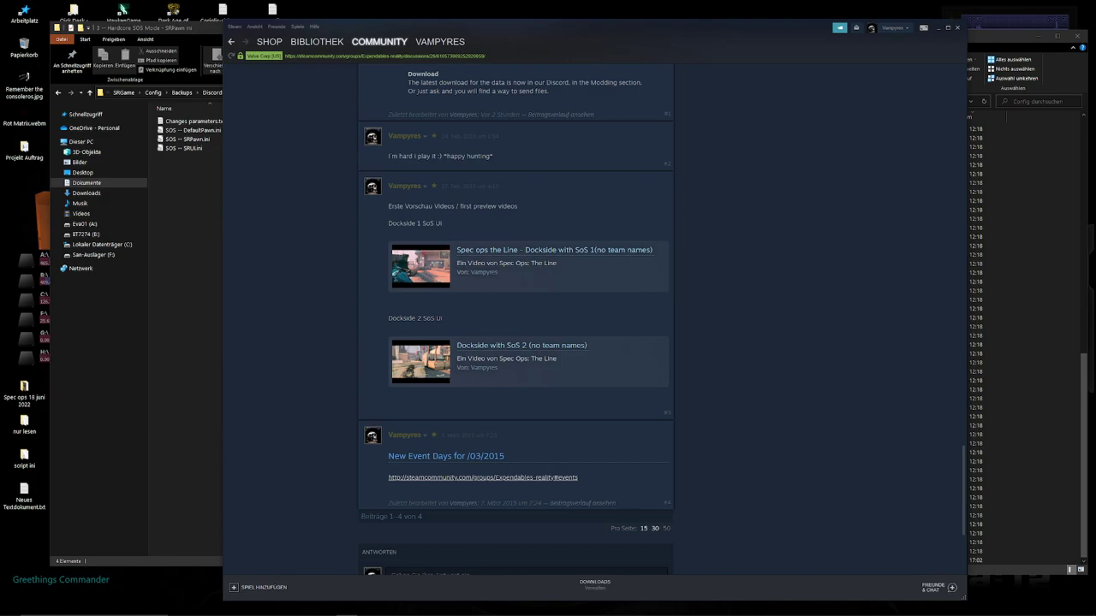
scroll(514, 325, "up", 20)
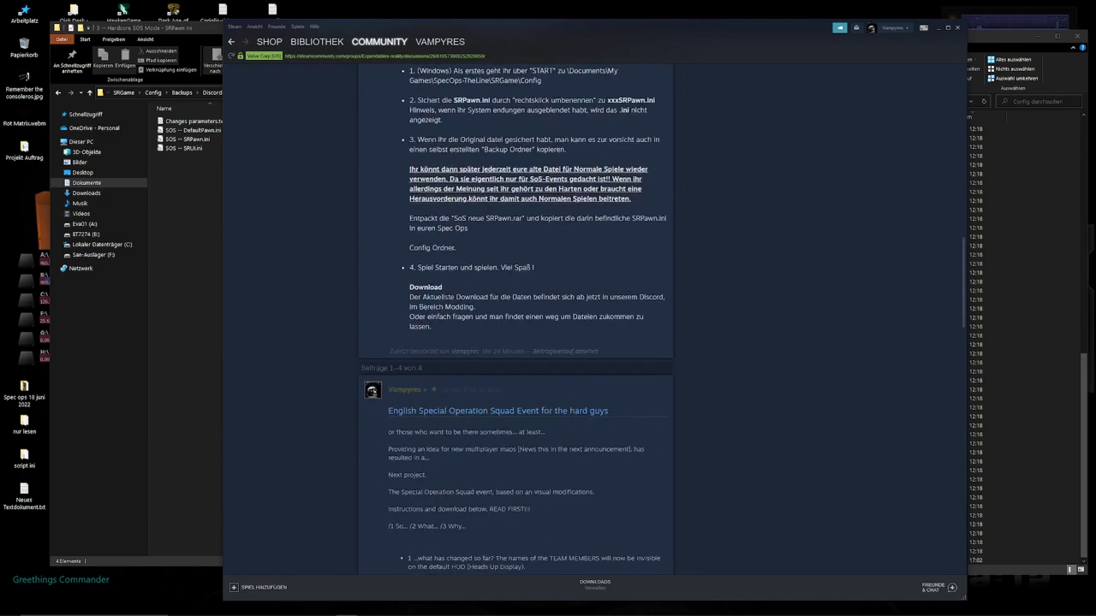
scroll(514, 325, "up", 10)
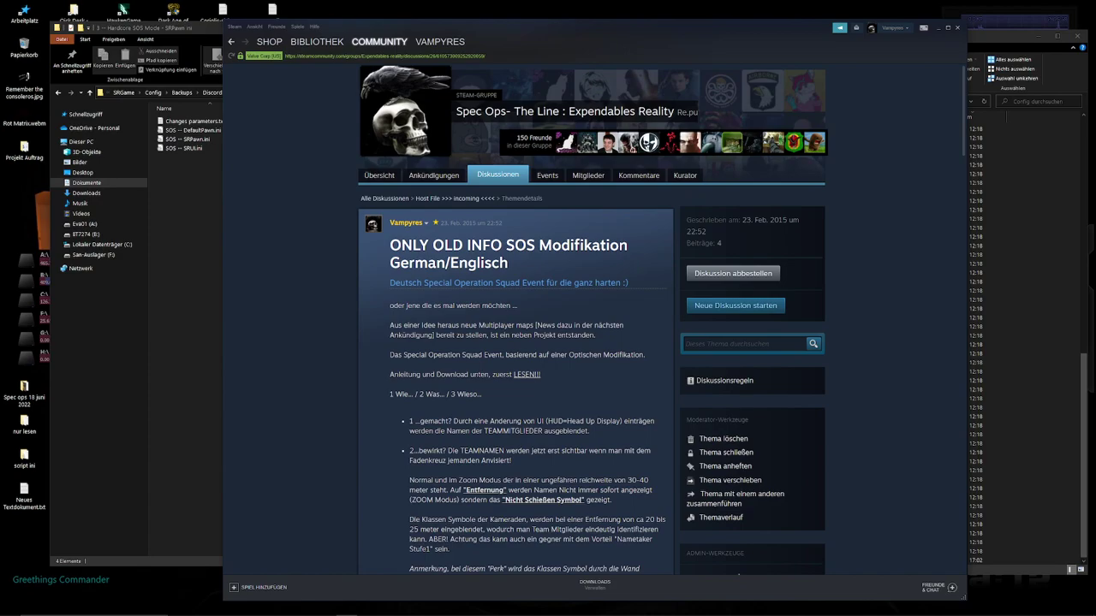
key("super+Down")
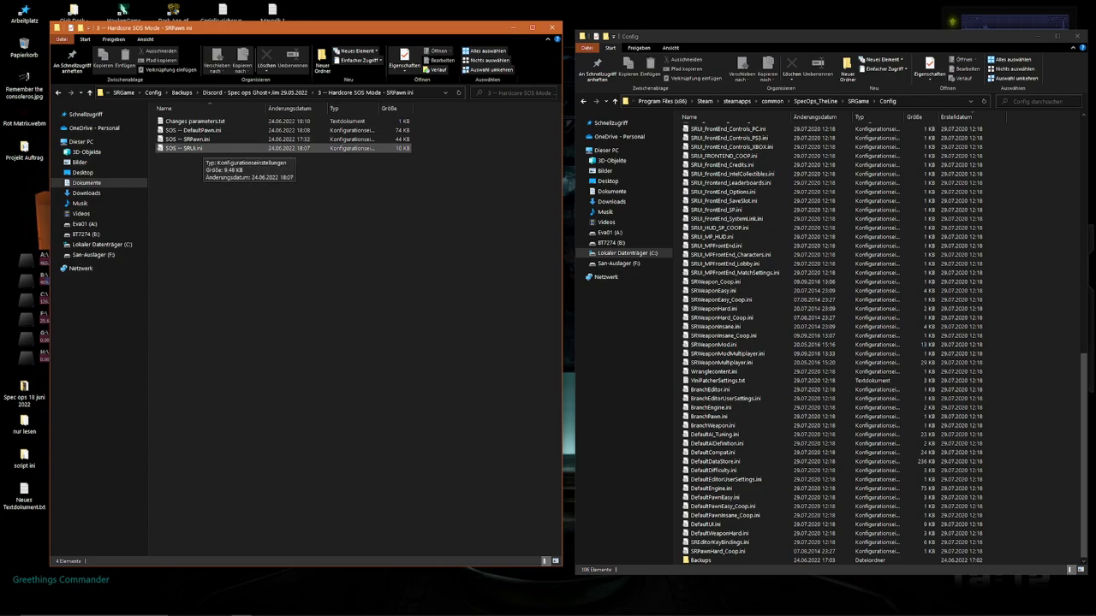
left_click(203, 148)
left_click(204, 149)
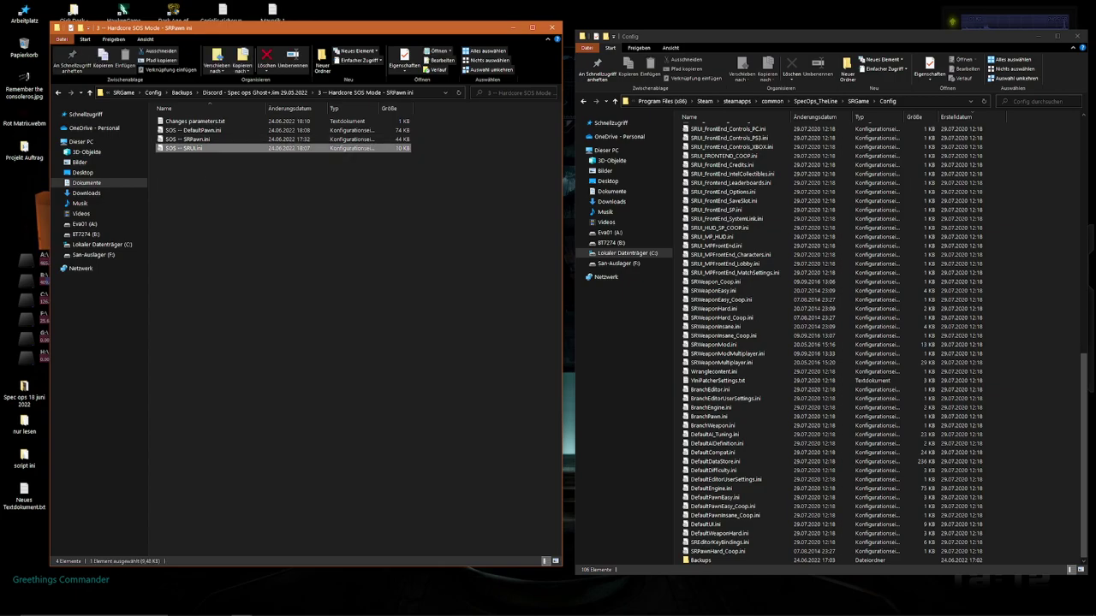
key("F2")
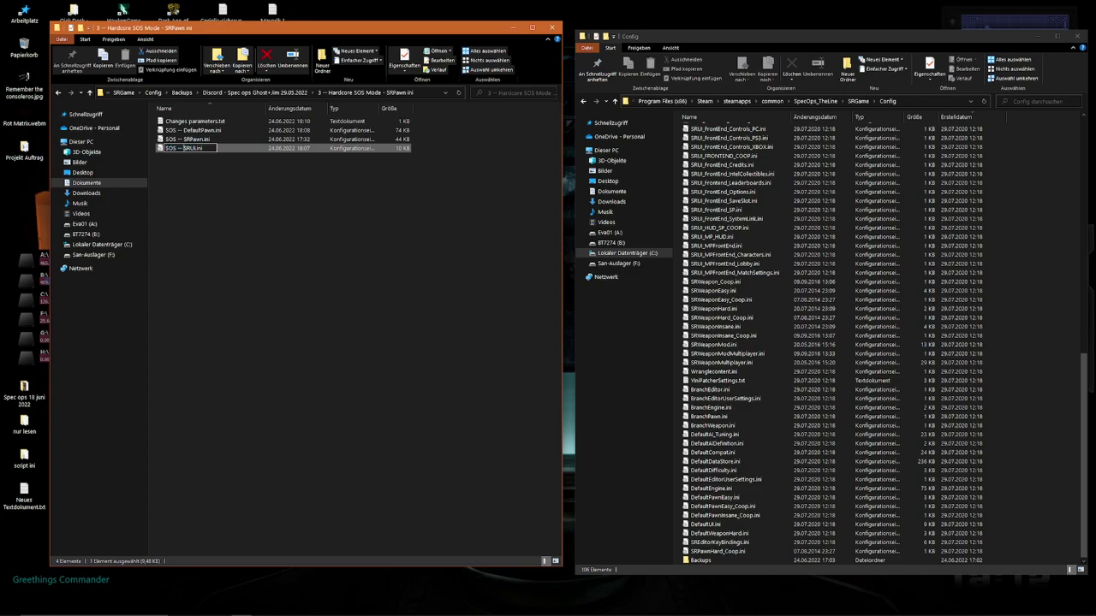
key("BackSpace")
key("Escape")
Copy "SOS -- SRUI.ini" from the "3 -- Hardcore SOS Mode - SRPawn ini" folder and minimize that folder's window
right_click(227, 152)
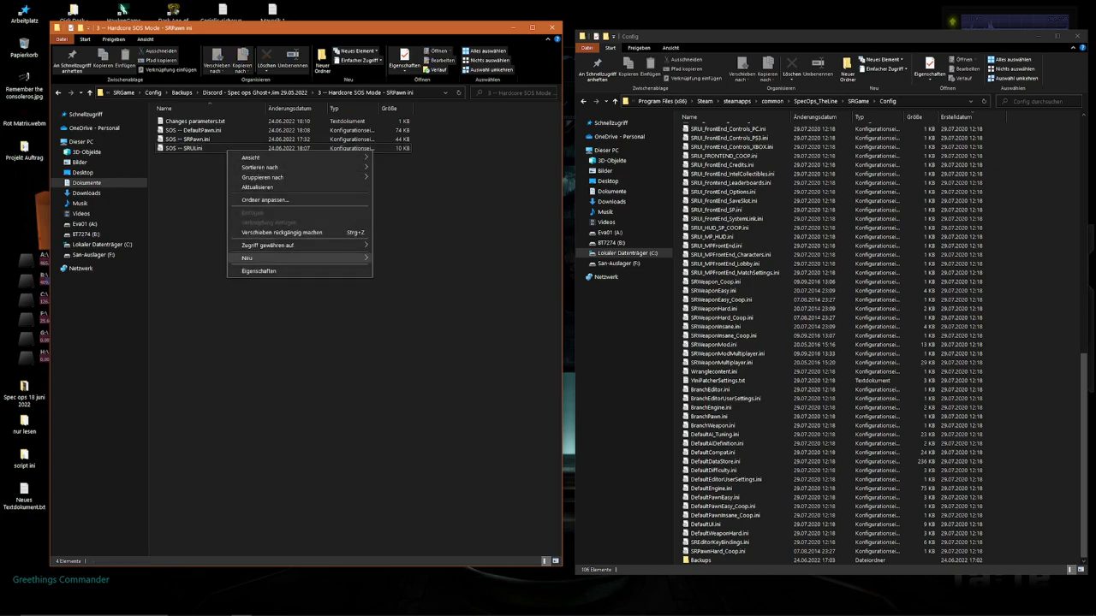
left_click(194, 149)
right_click(193, 148)
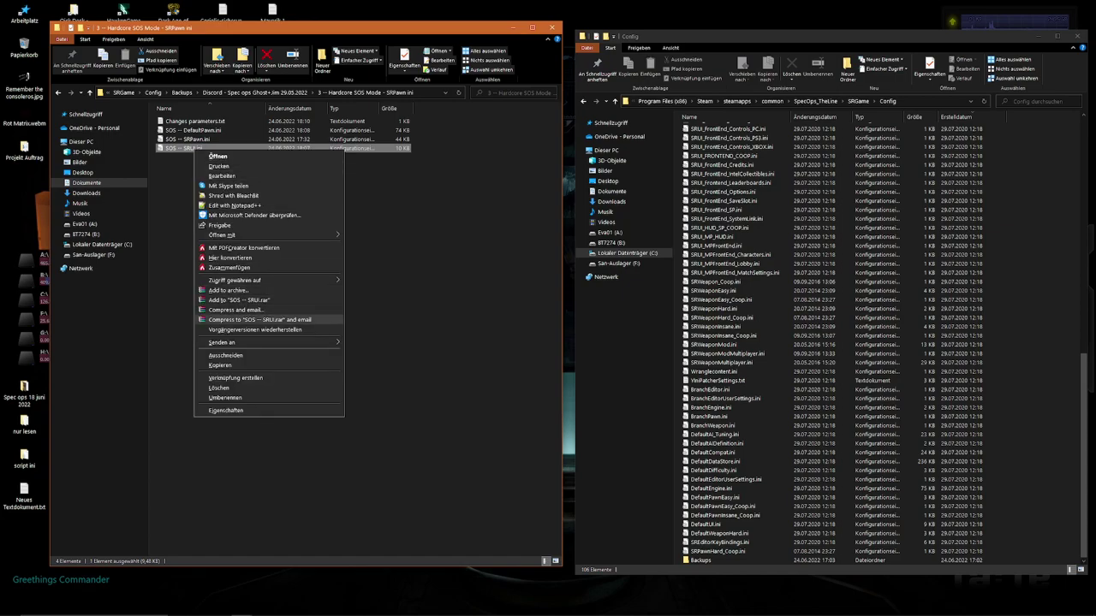
left_click(220, 365)
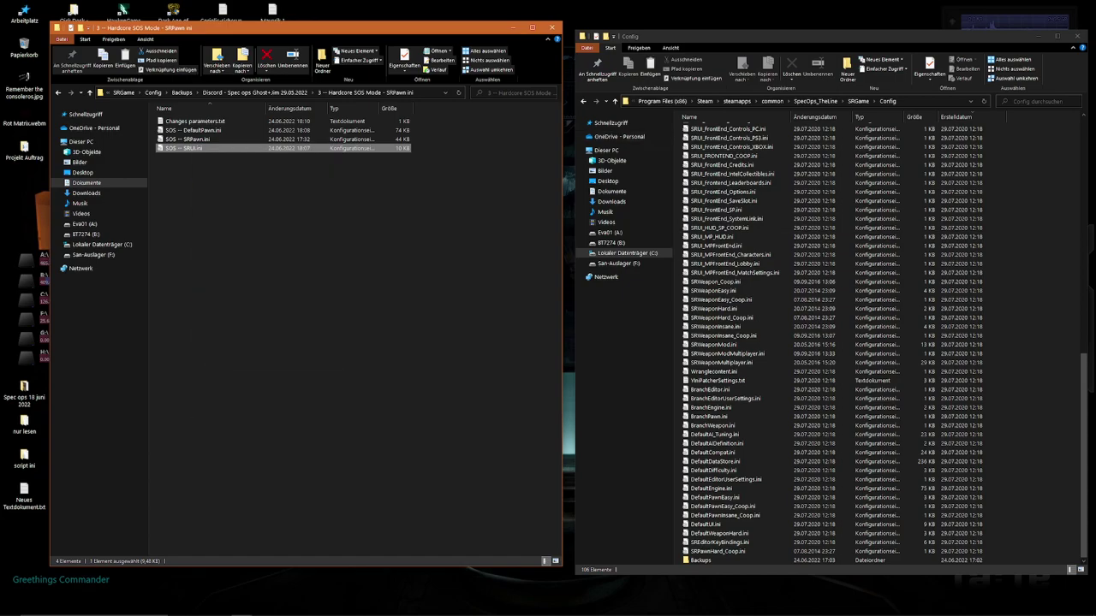
left_click(513, 27)
Open the Documents folder My Games > SpecOps-TheLine > SRGame > Config in a new window and place it beside the installation's Config window
mouse_move(494, 611)
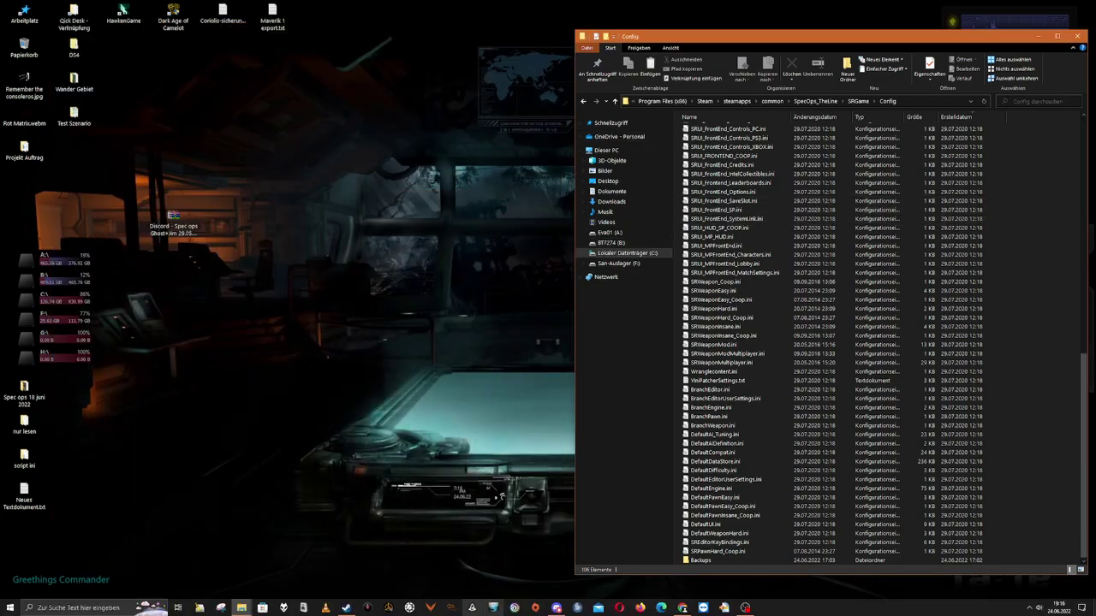
mouse_move(241, 608)
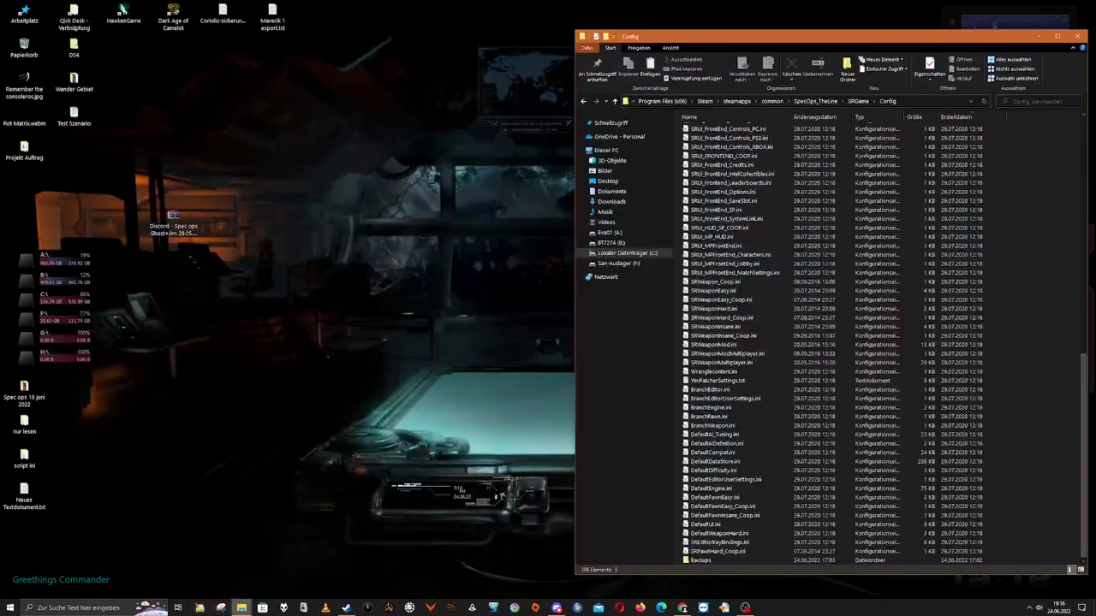
right_click(241, 608)
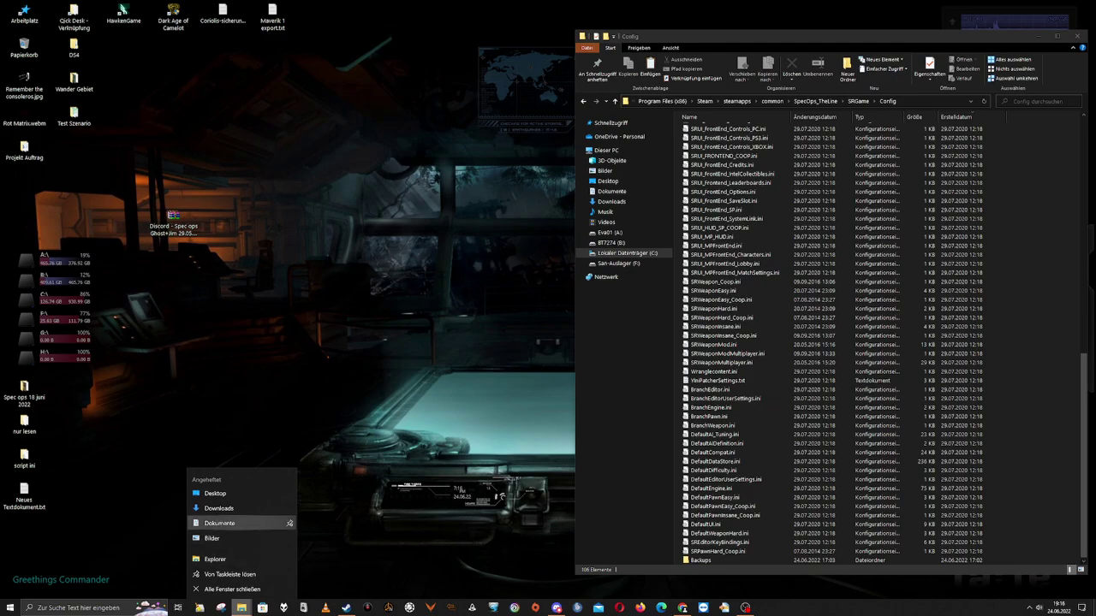
left_click(219, 523)
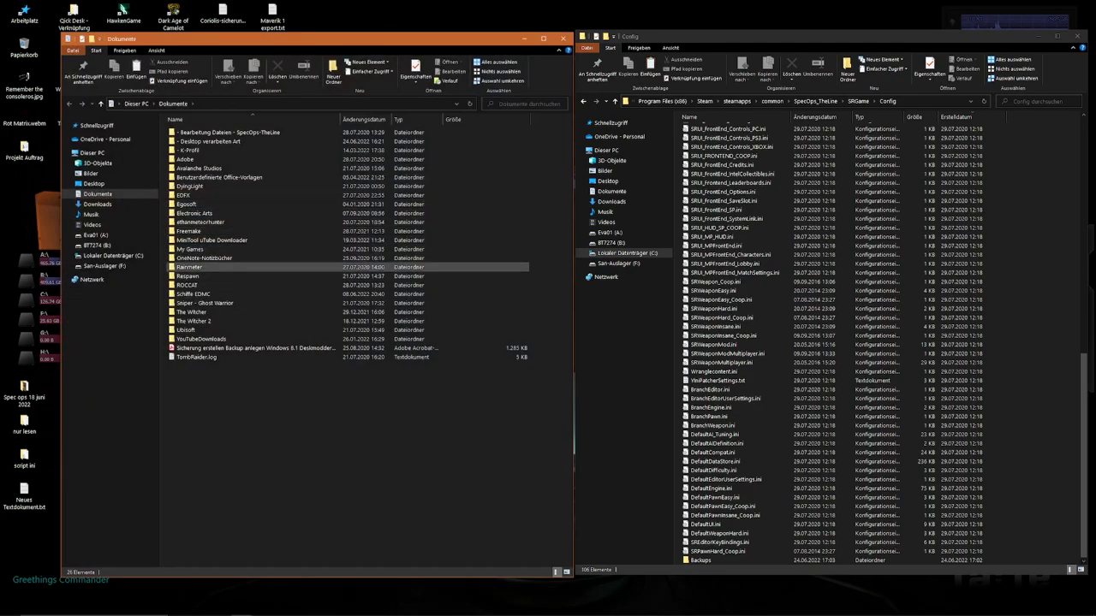
double_click(193, 249)
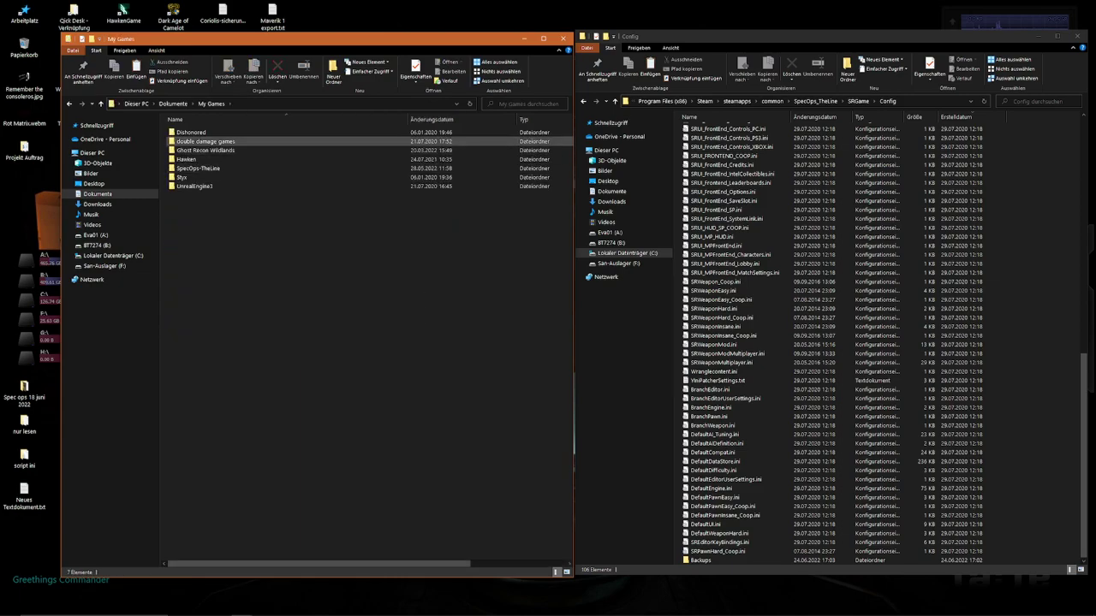
double_click(196, 168)
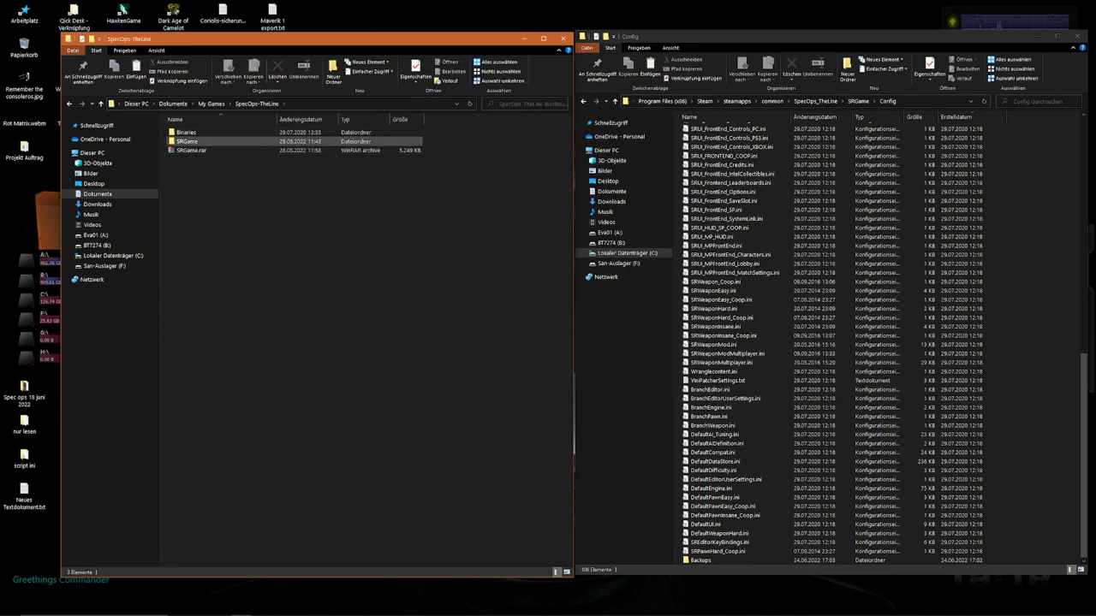
double_click(187, 141)
double_click(184, 133)
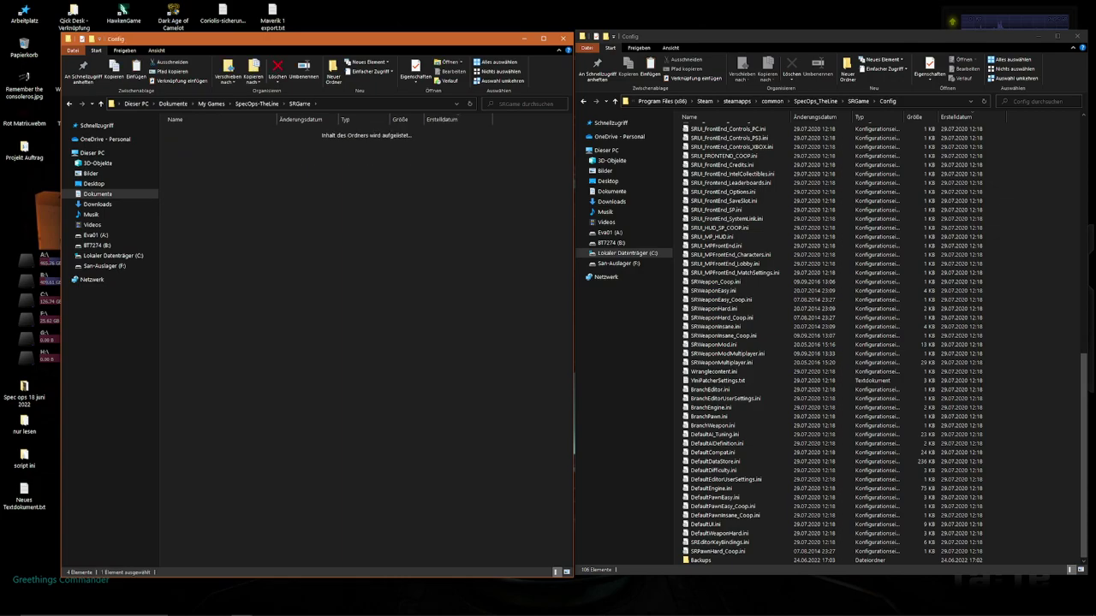
left_click_drag(294, 44, 258, 39)
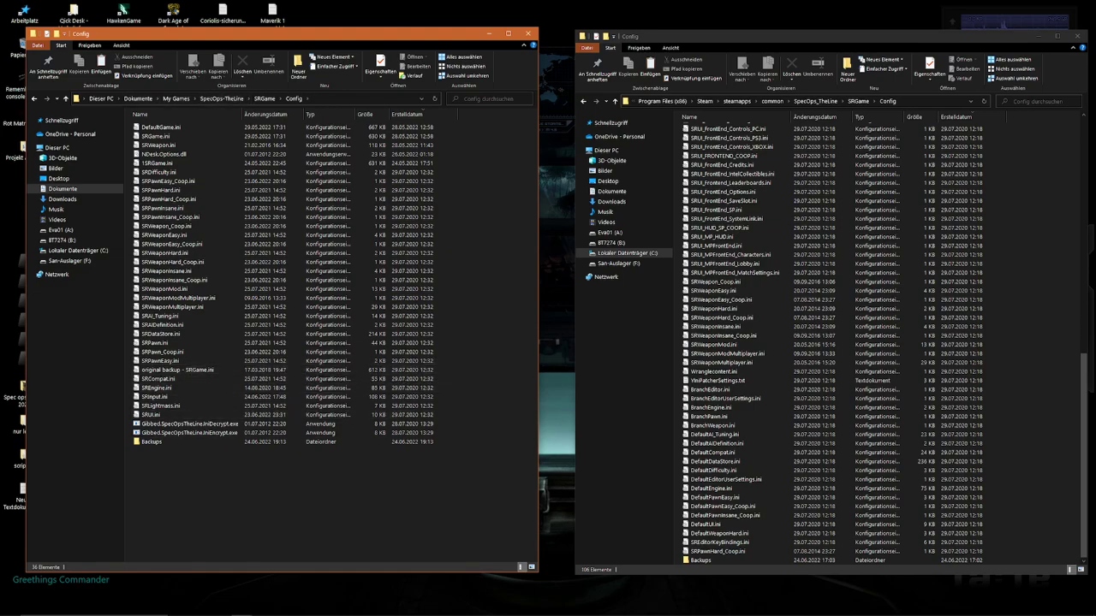
Paste "SOS -- SRUI.ini" into the Documents Config folder and into the installation's Config folder
right_click(169, 488)
left_click(195, 549)
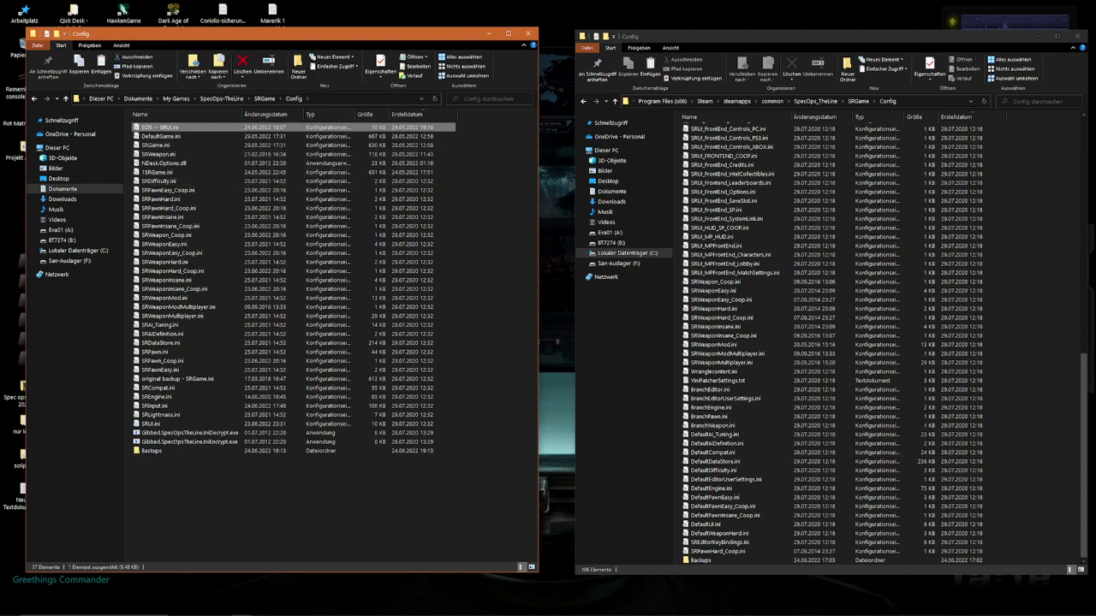
key("alt+Tab")
right_click(1027, 296)
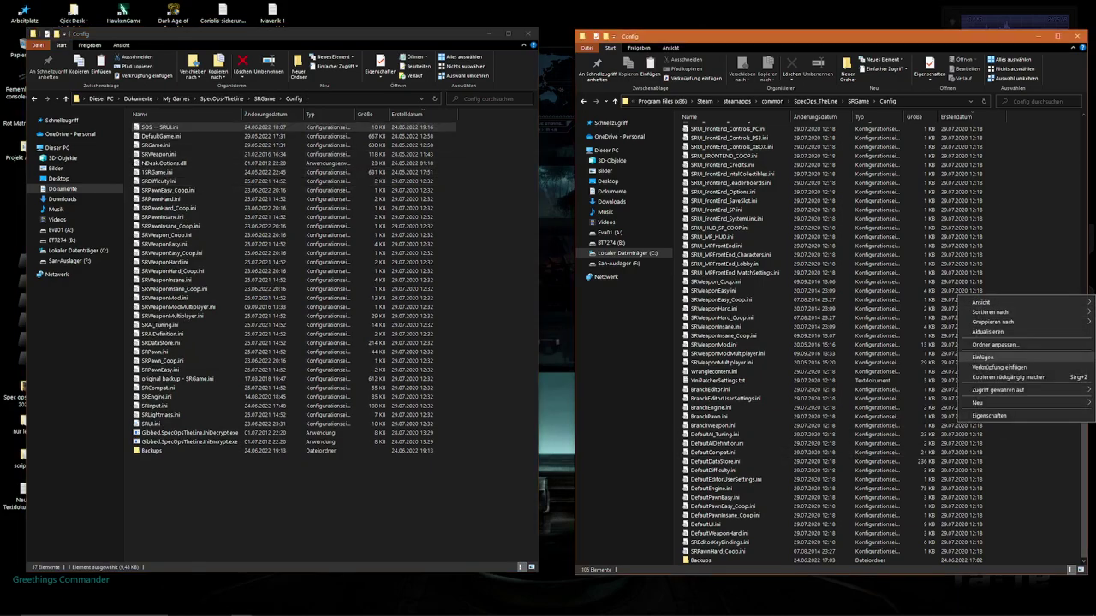
left_click(984, 358)
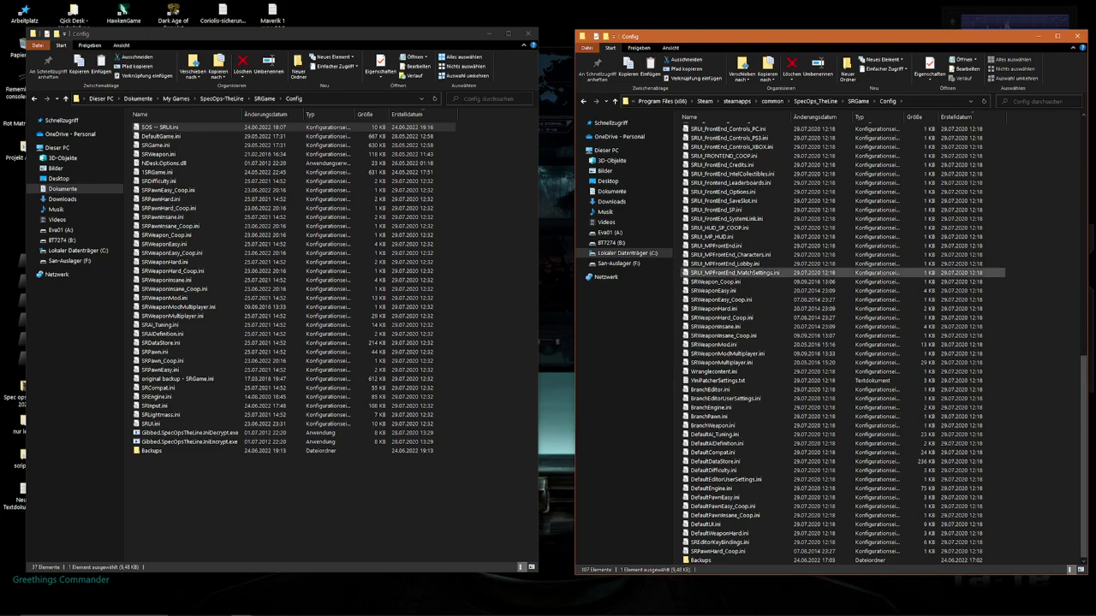
Paste "SOS -- SRUI.ini" into the Documents Config folder again, replacing the existing copy
scroll(856, 388, "up", 11)
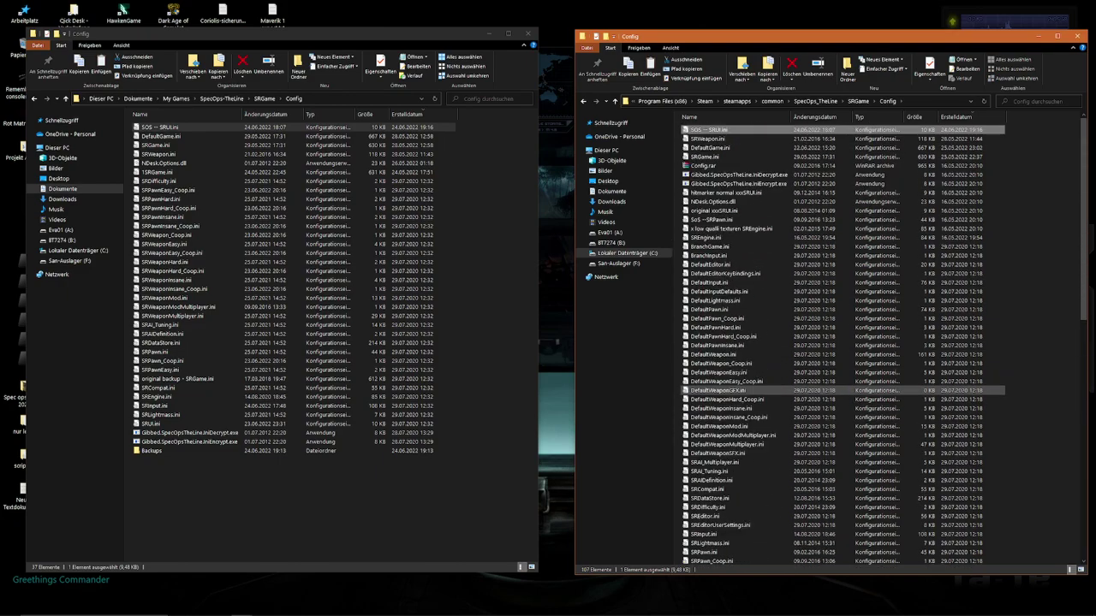
scroll(728, 246, "down", 1)
left_click(719, 201)
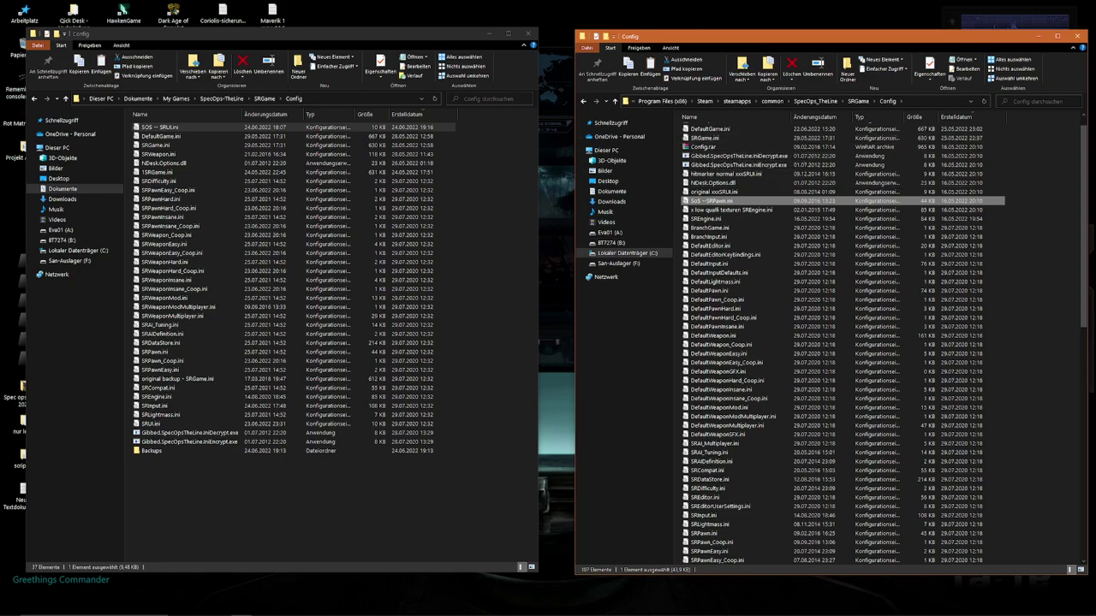
left_click(282, 506)
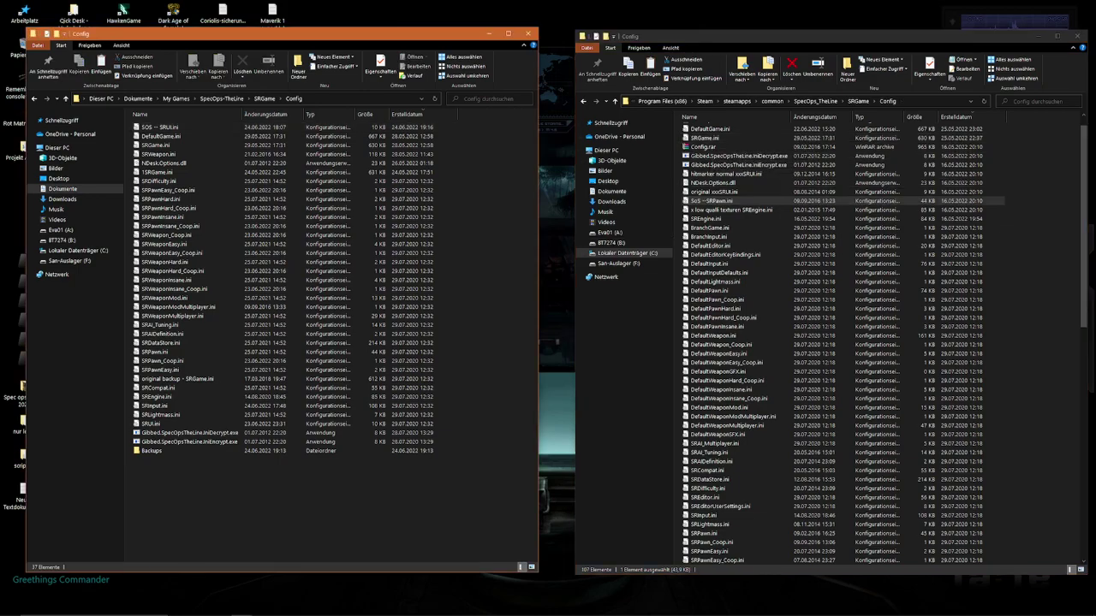
right_click(192, 485)
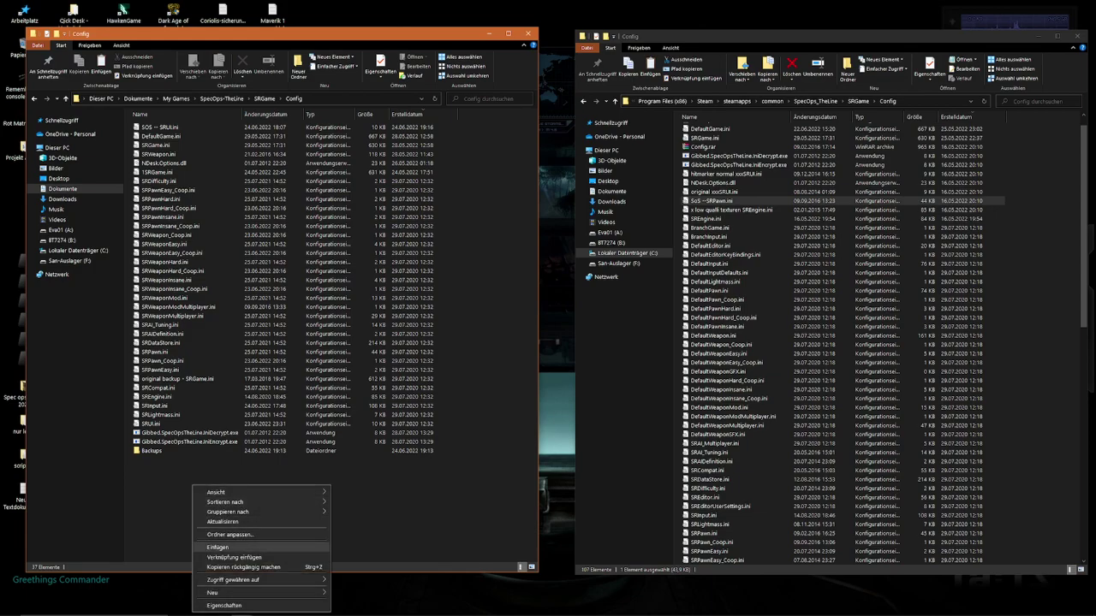
left_click(217, 547)
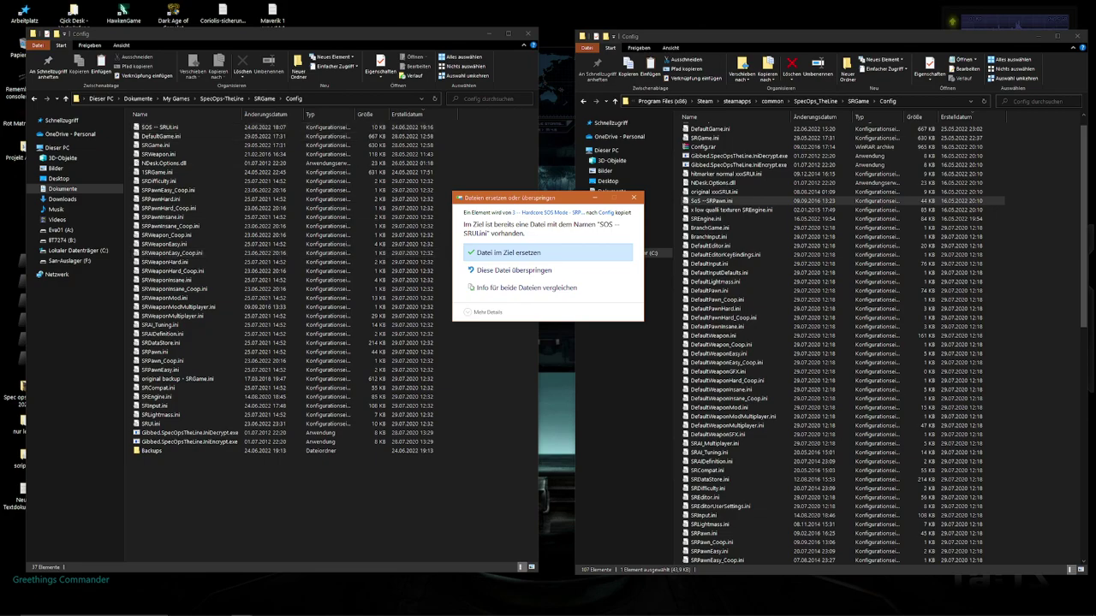
left_click(508, 253)
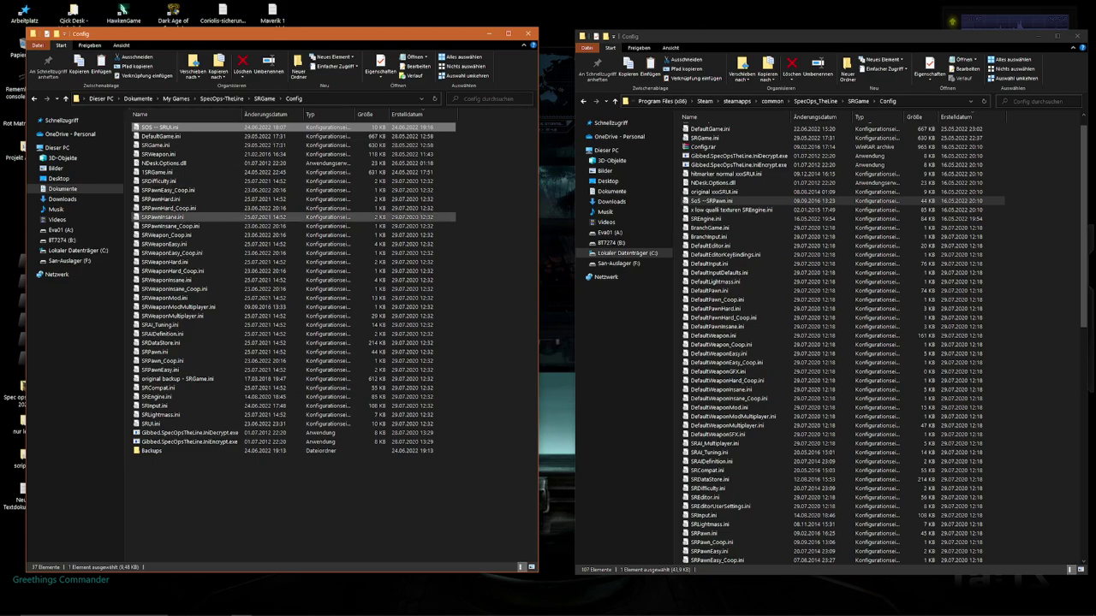
Delete "SOS -- SRUI.ini" from the Documents Config folder and the "SoS --SRPawn.ini" file from the installation's Config folder
key("F2")
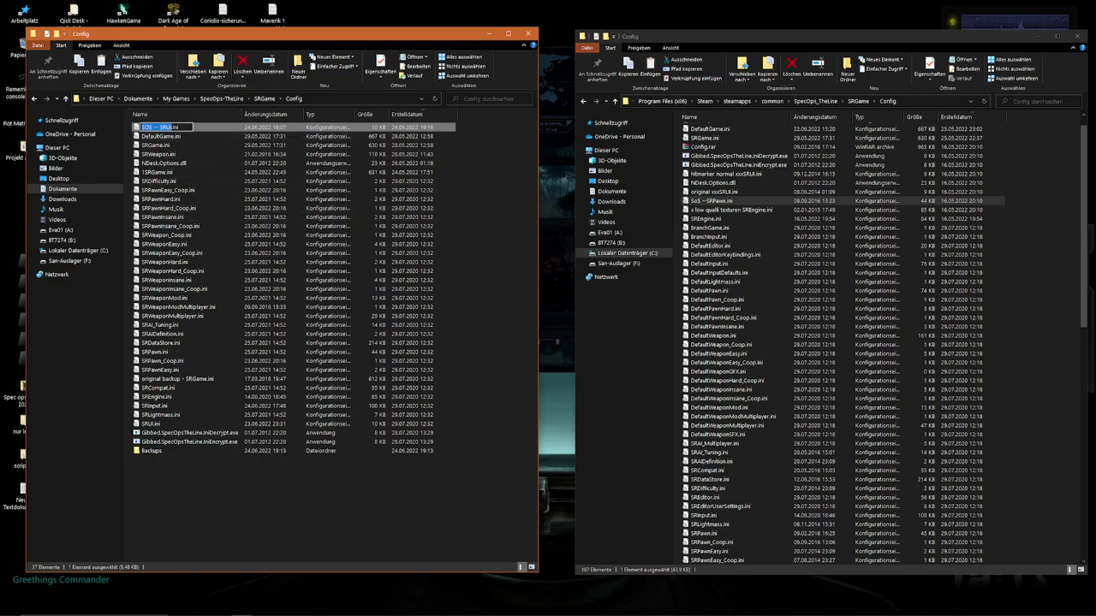
key("BackSpace")
key("Return")
key("Delete")
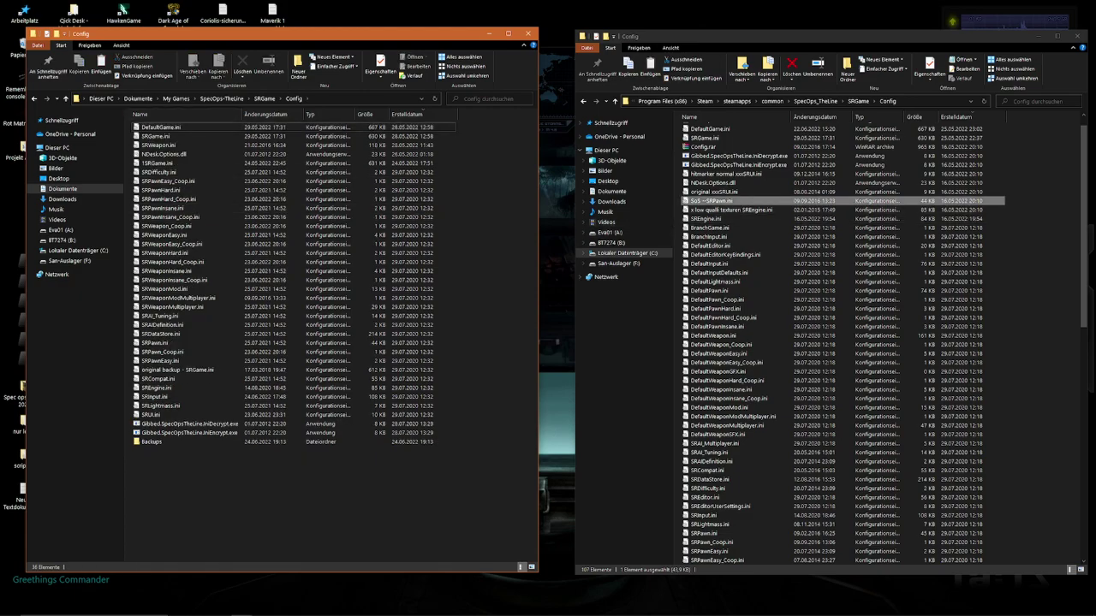
left_click(714, 201)
key("Delete")
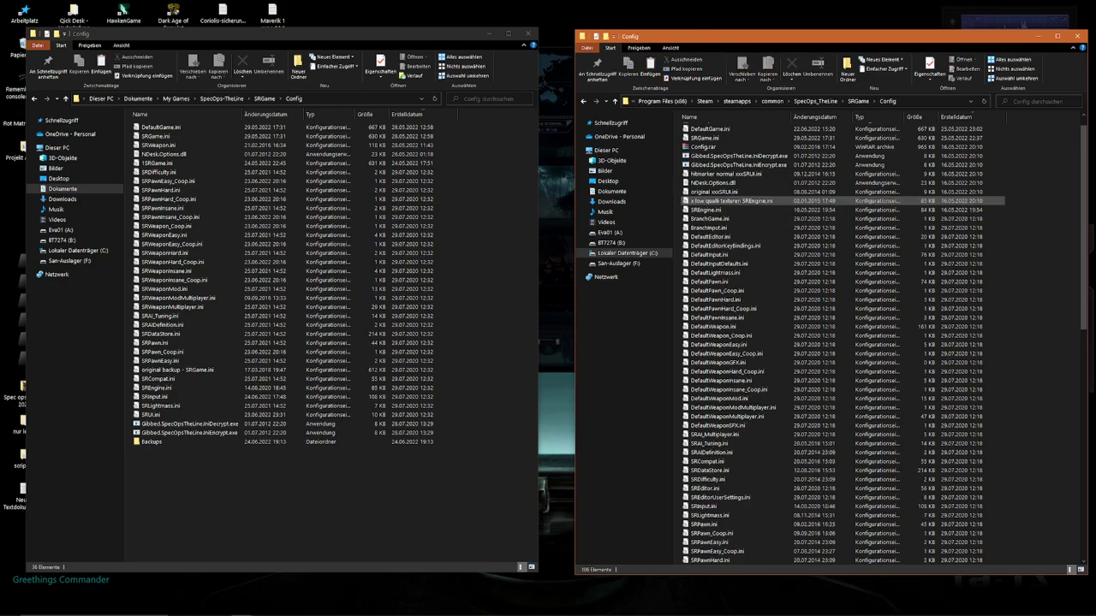
key("alt+Tab")
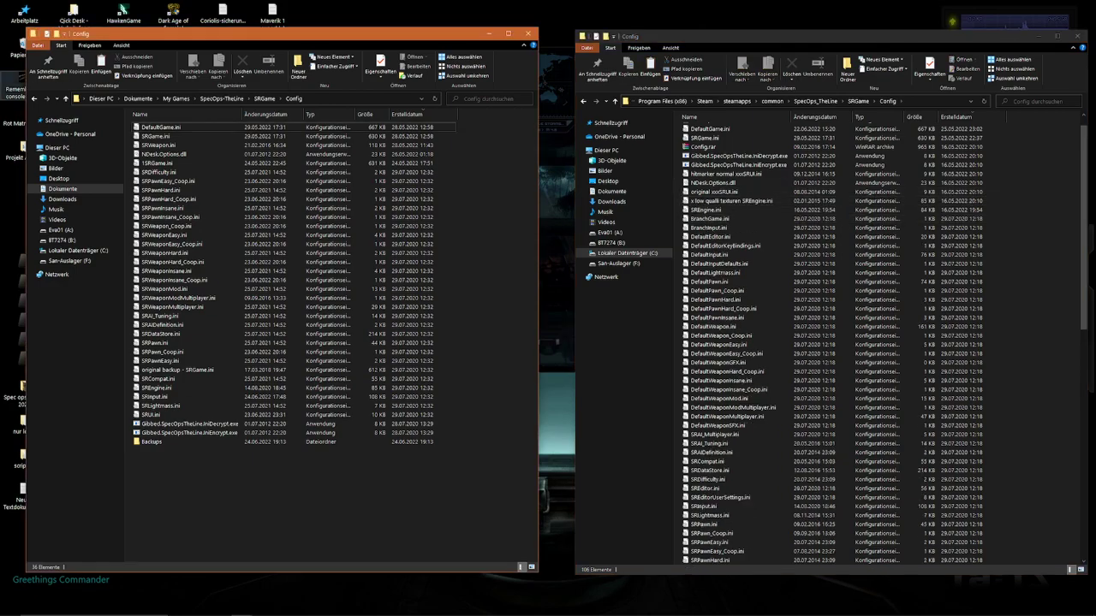
key("alt+Left")
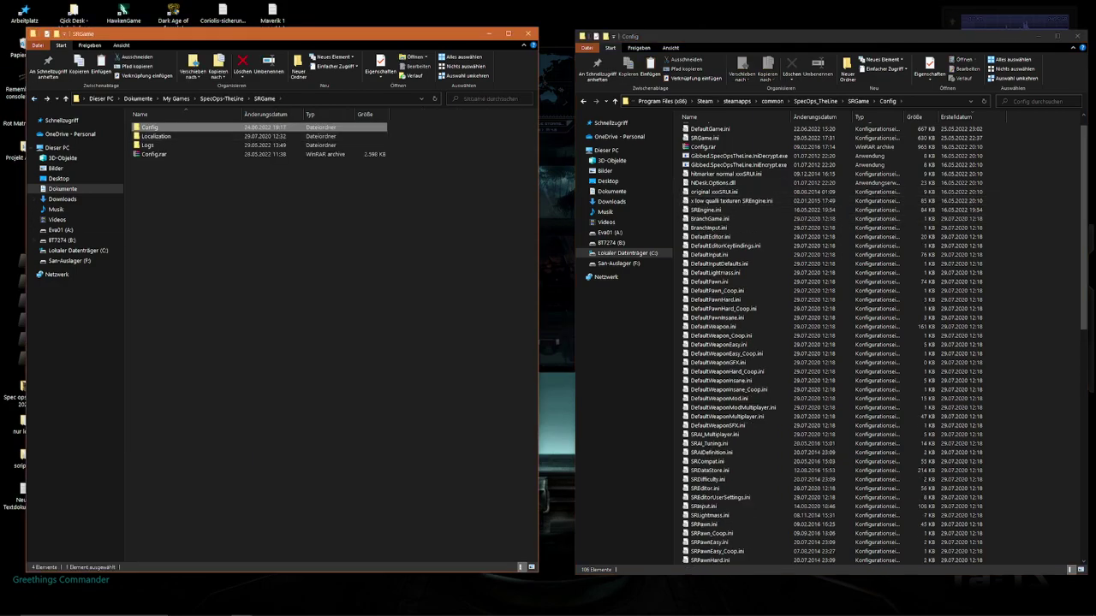
key("Return")
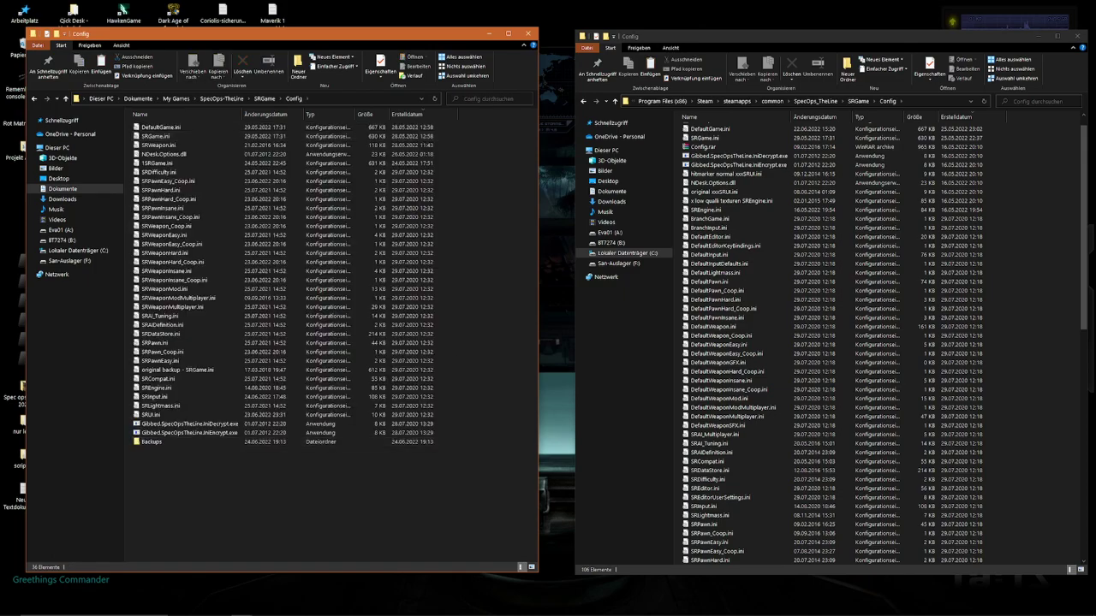
Return to the Hardcore SOS Mode window, go up to the Discord folder and open "4 -- F12 VIDEO MODE + Mouse Speed - SRInput ini"
mouse_move(242, 611)
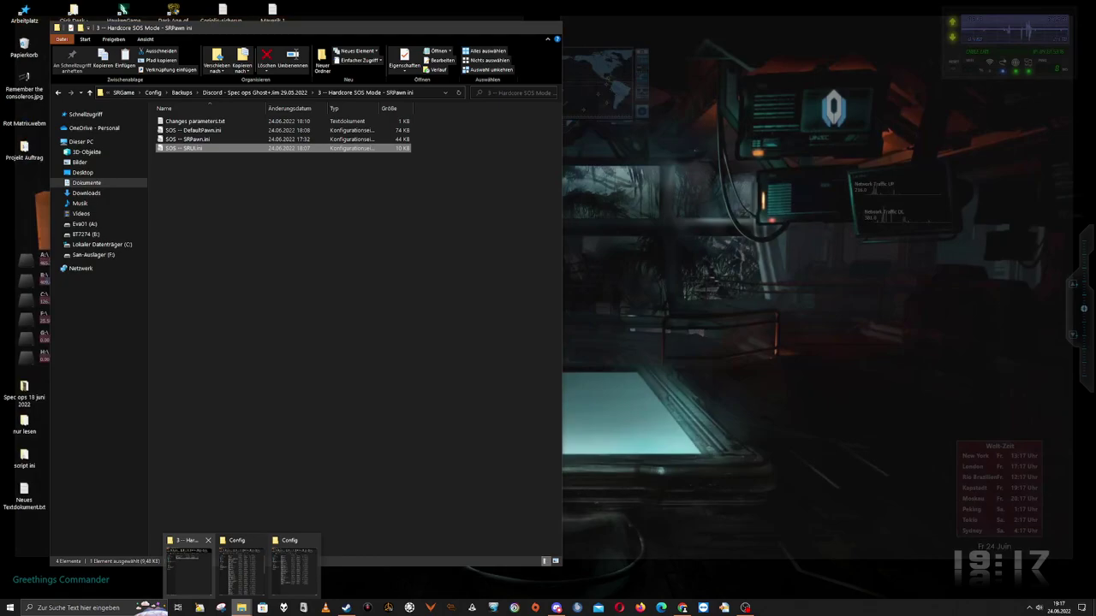
left_click(188, 565)
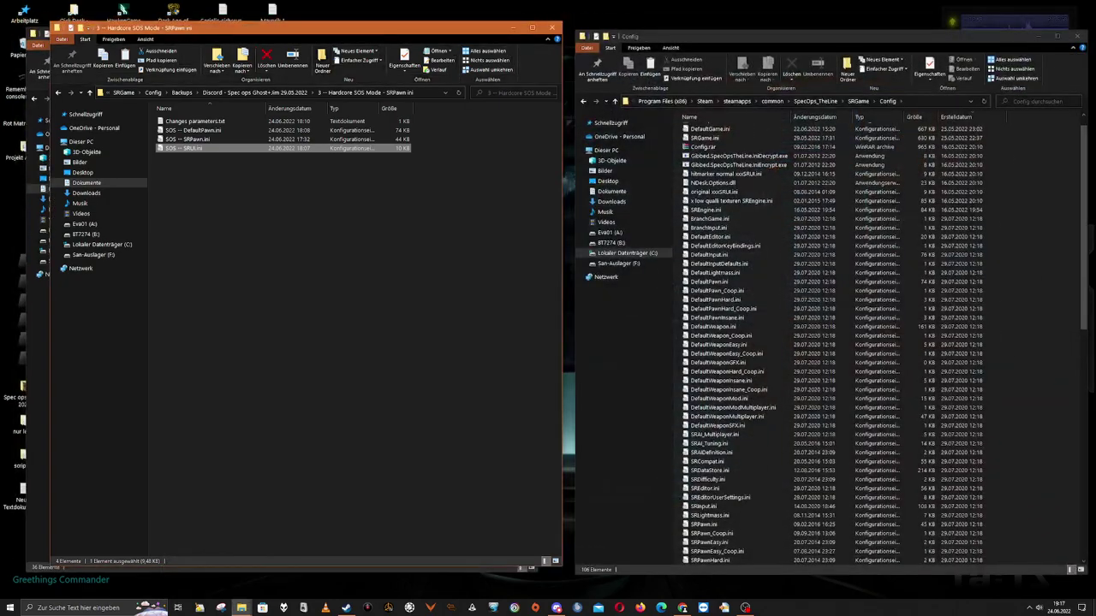
key("alt+Up")
left_click_drag(334, 28, 525, 31)
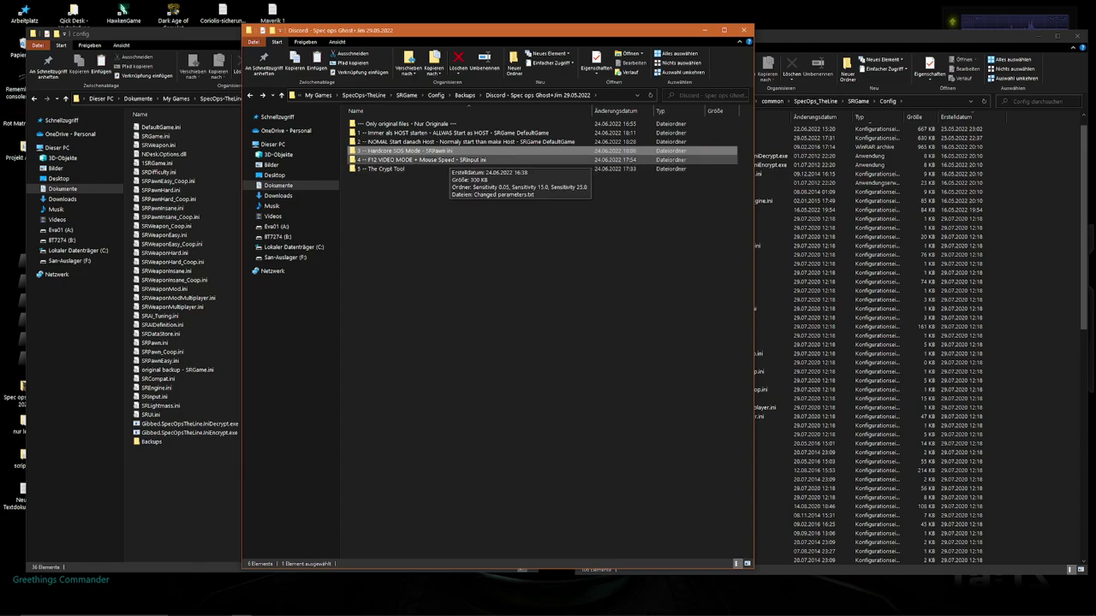
left_click(448, 160)
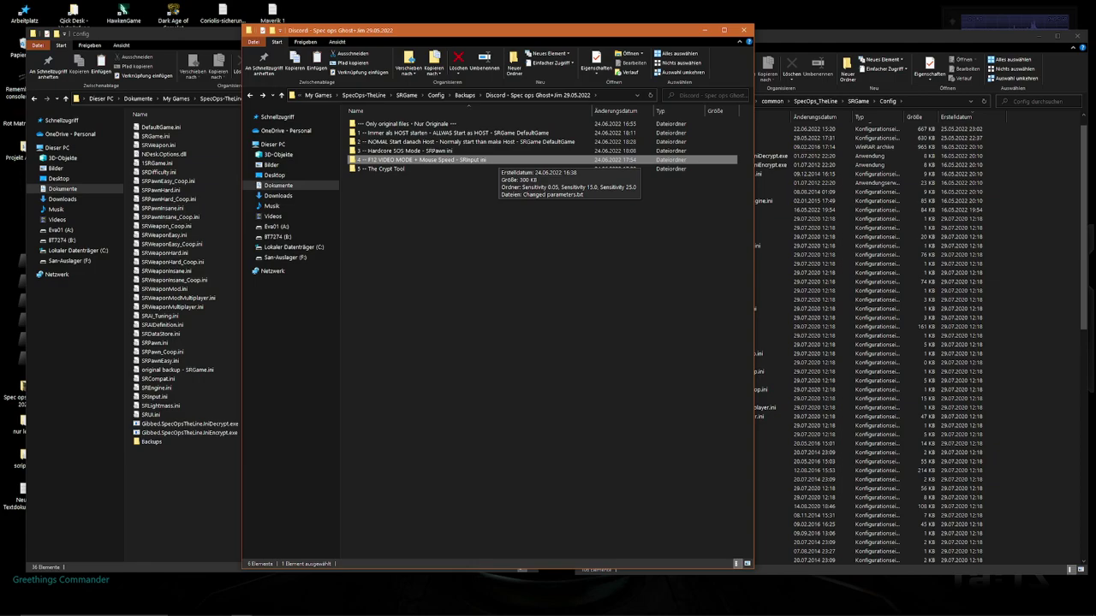
key("Return")
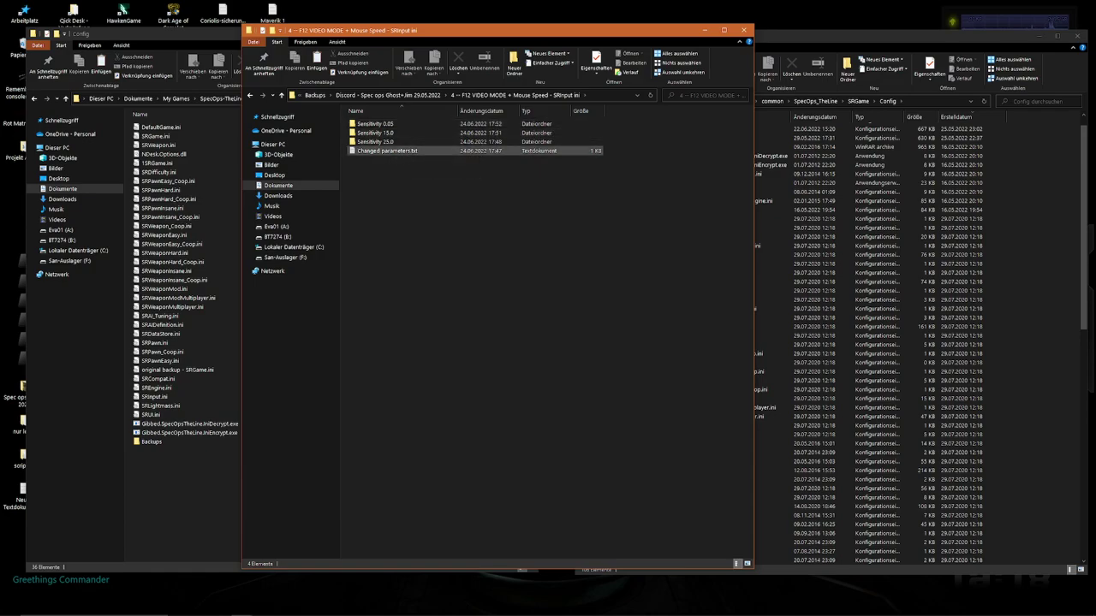
Open "Changed parameters.txt", review the mouse sensitivity, mouse smoothing and F12 binding lines, and close the file
left_click(387, 150)
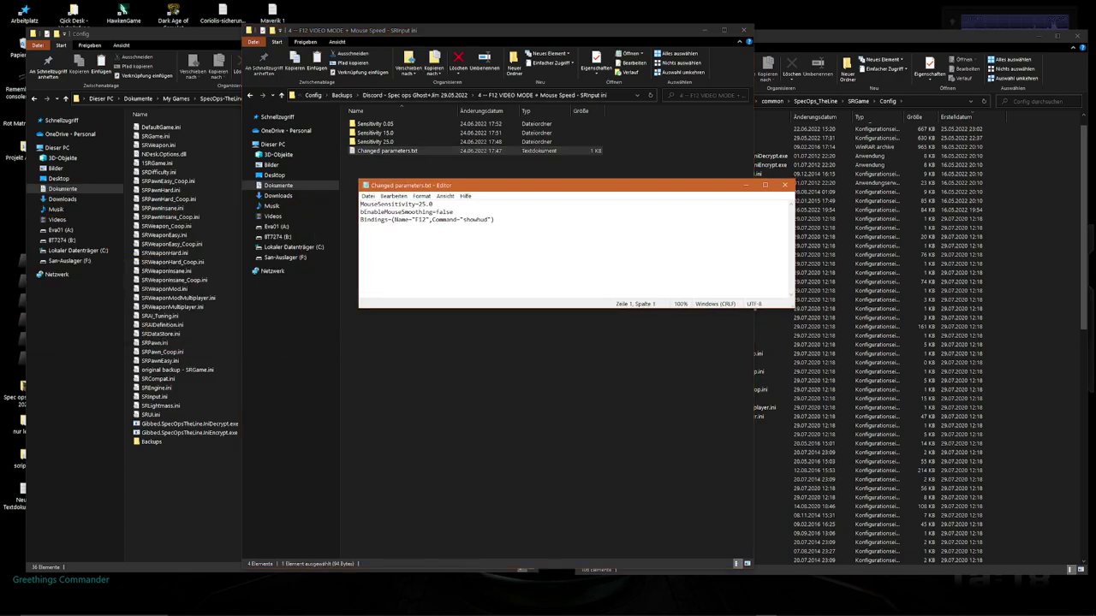
mouse_move(433, 205)
left_mouse_down()
mouse_move(395, 205)
mouse_move(416, 213)
left_mouse_up()
left_click(361, 228)
left_click(361, 228)
left_click_drag(498, 220, 360, 220)
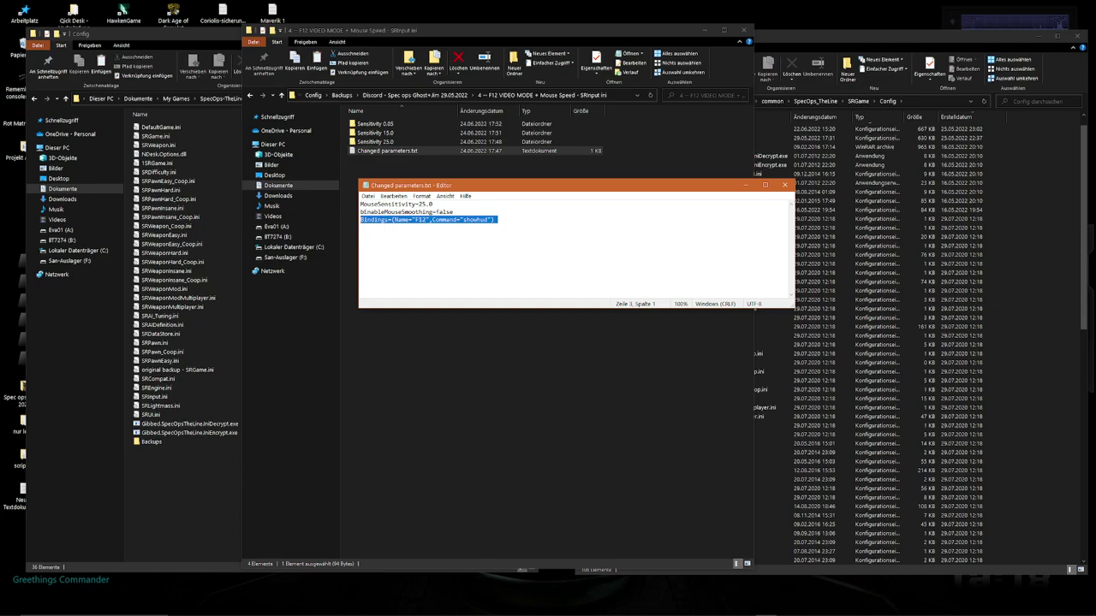
left_click(497, 219)
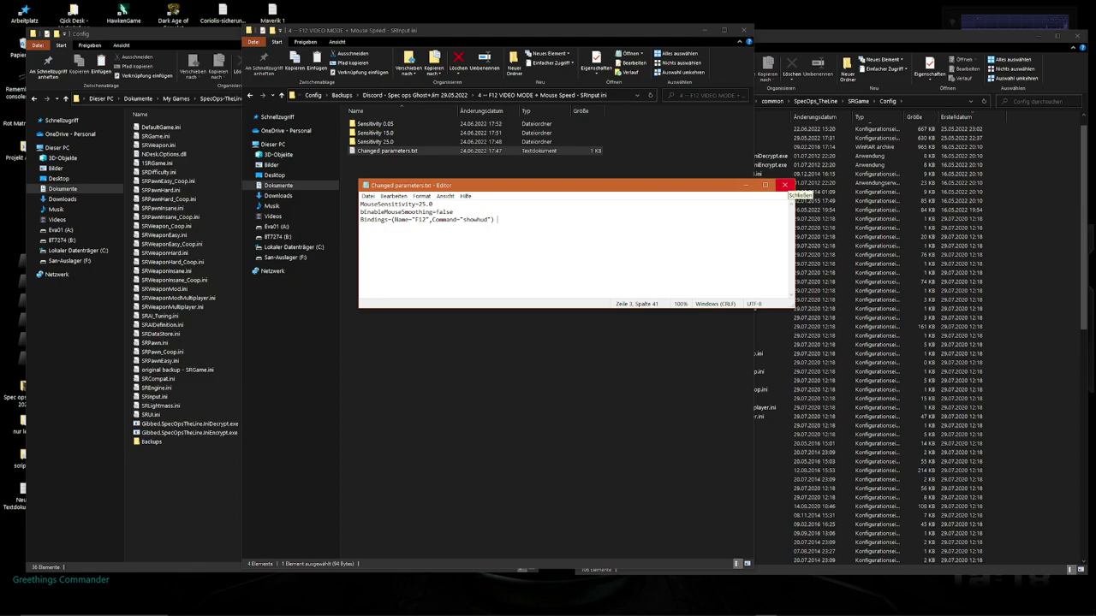
left_click(784, 185)
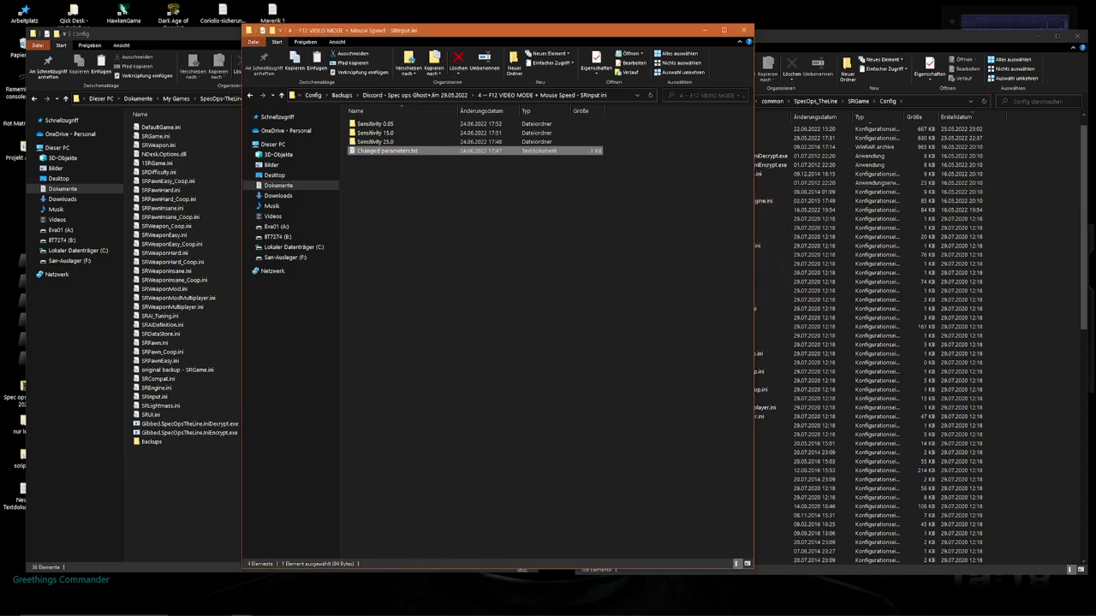
Open the "5 -- The Crypt Tool" folder and place it beside the Documents Config folder, closing the installation's Config window
key("alt+Up")
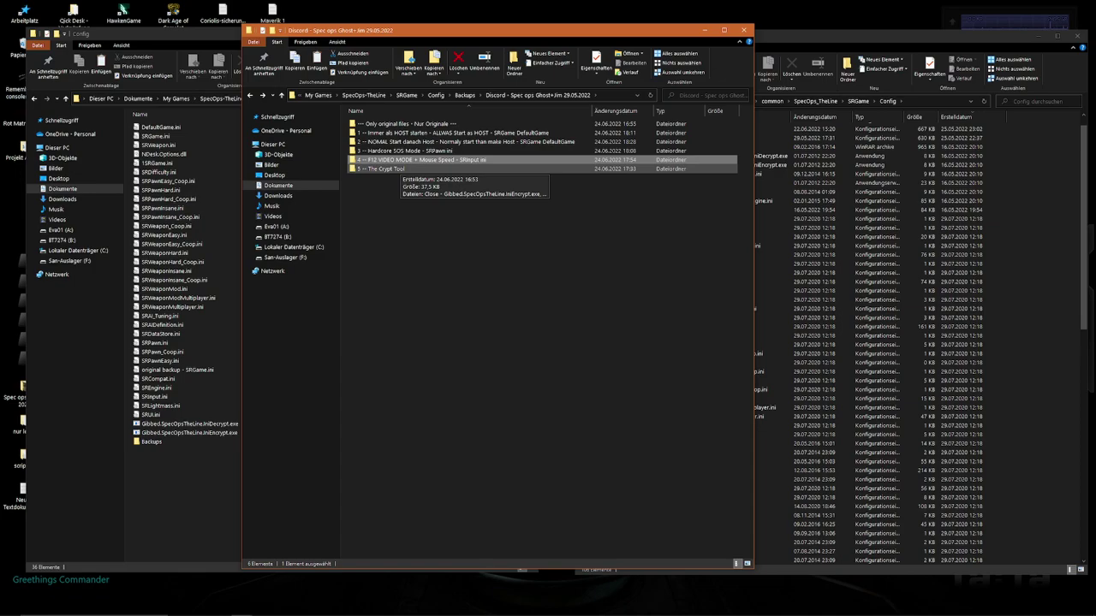
double_click(386, 169)
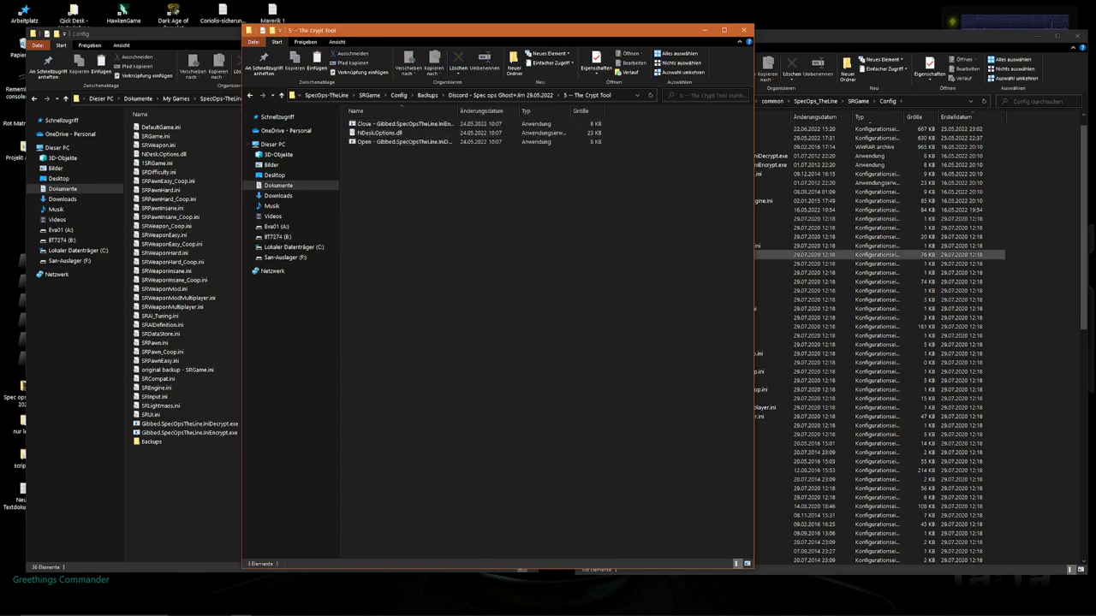
left_click(171, 34)
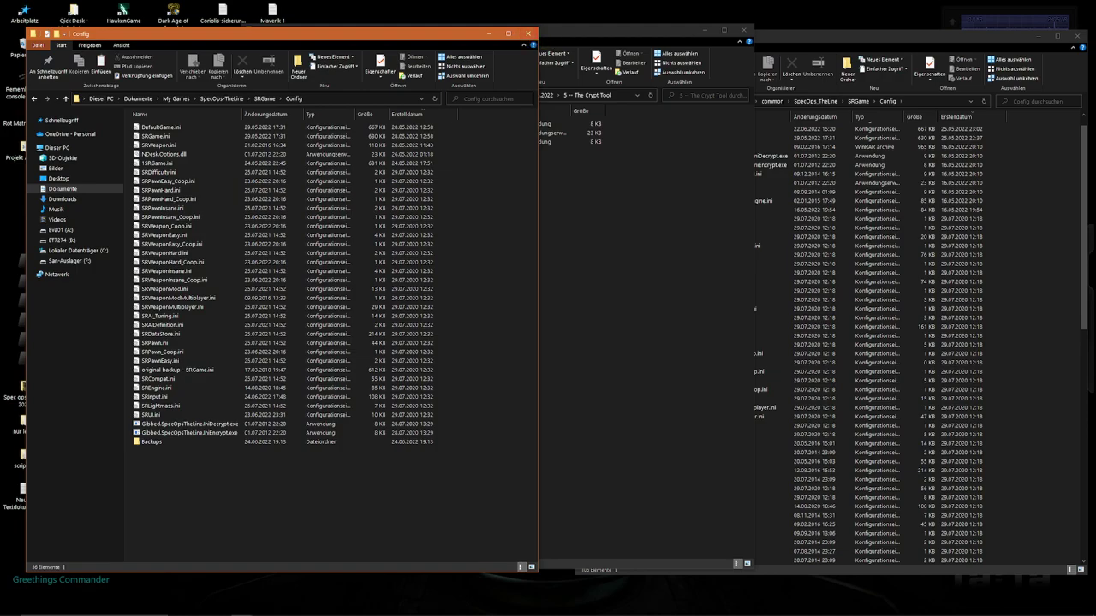
left_click(942, 36)
left_click(1077, 36)
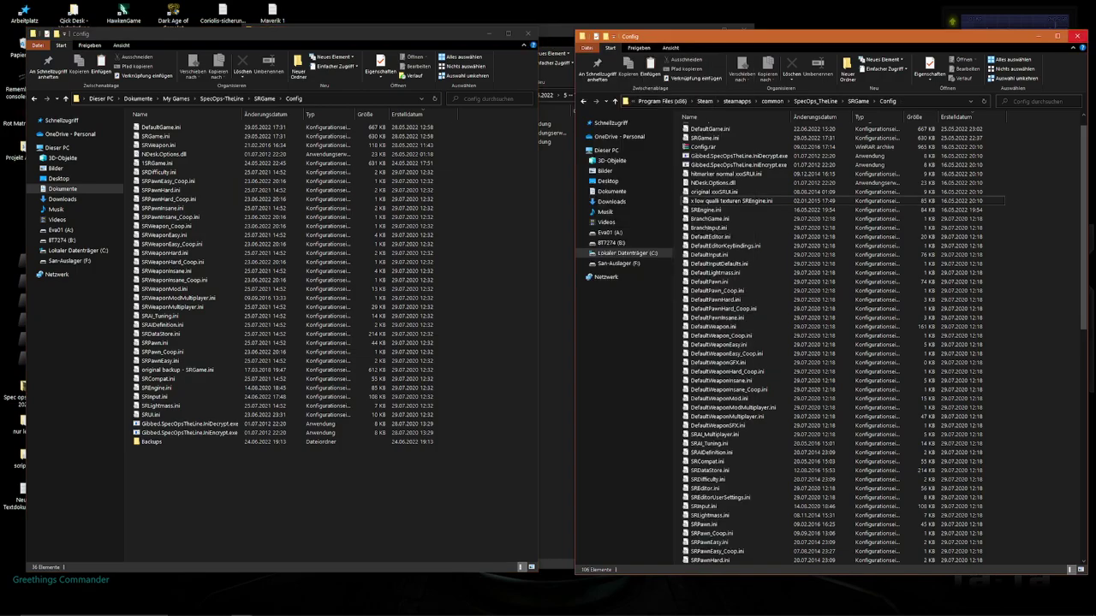
left_click_drag(617, 30, 941, 42)
key("alt+Tab")
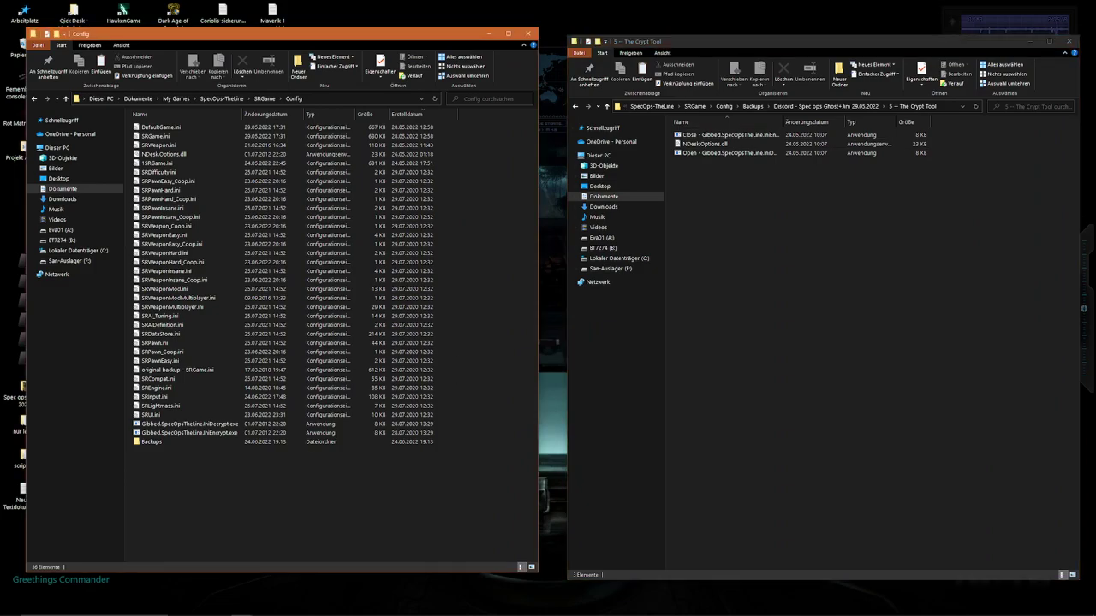
key("alt+Tab")
Go up to the Discord folder, open the "1 -- Immer als HOST starten" folder and select its SRGame.ini
key("alt+Up")
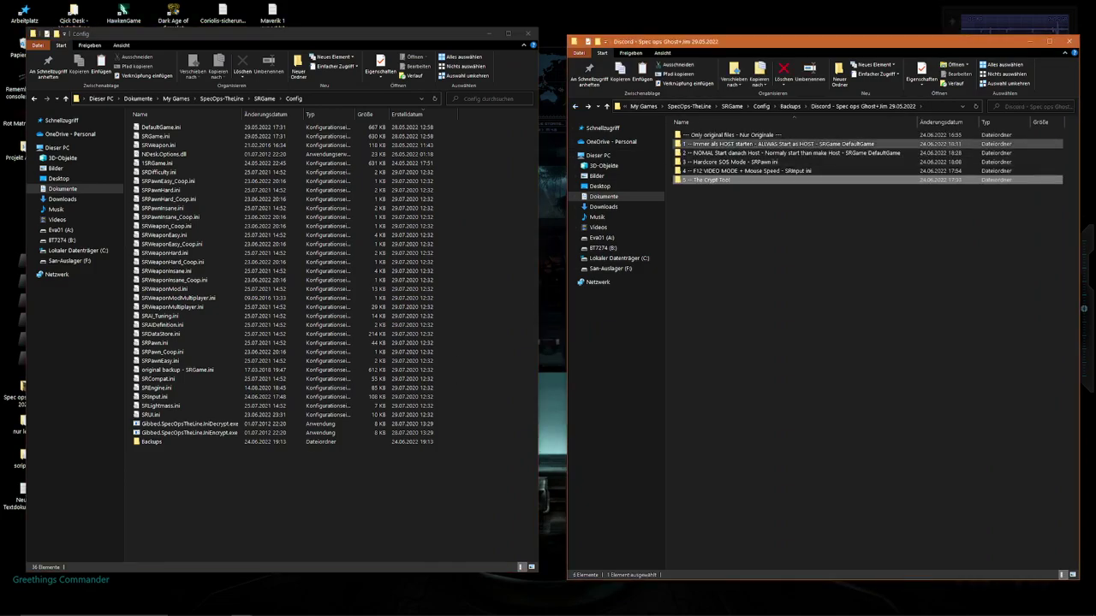
key("Up")
key("Up")
key("Up")
key("Up")
key("Return")
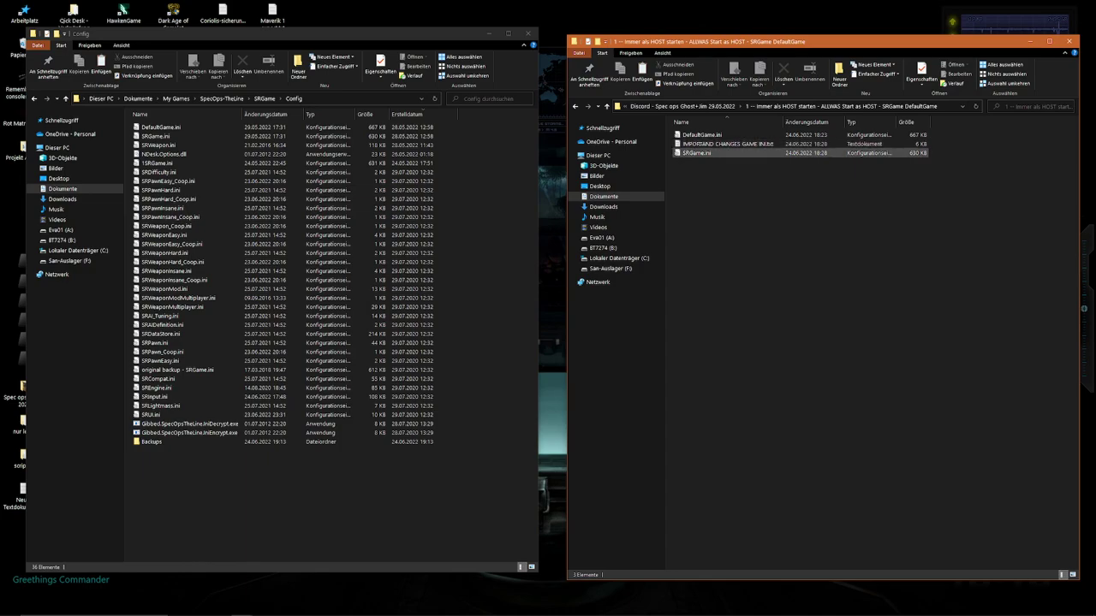
left_click(696, 152)
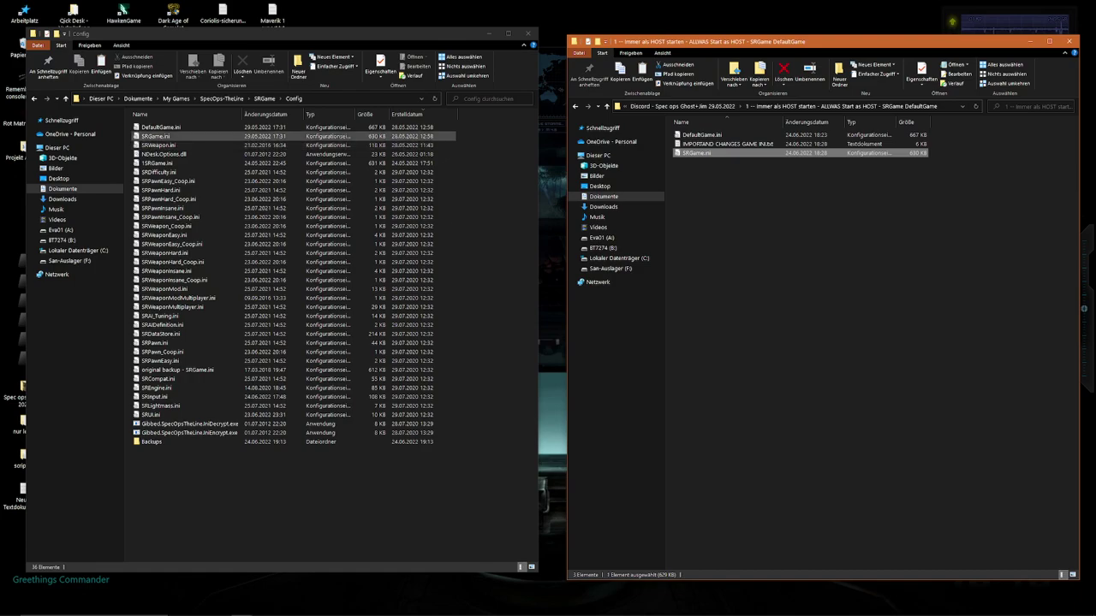
Return to the "5 -- The Crypt Tool" folder and point out its Open (decrypt) and Close (encrypt) programs
key("BackSpace")
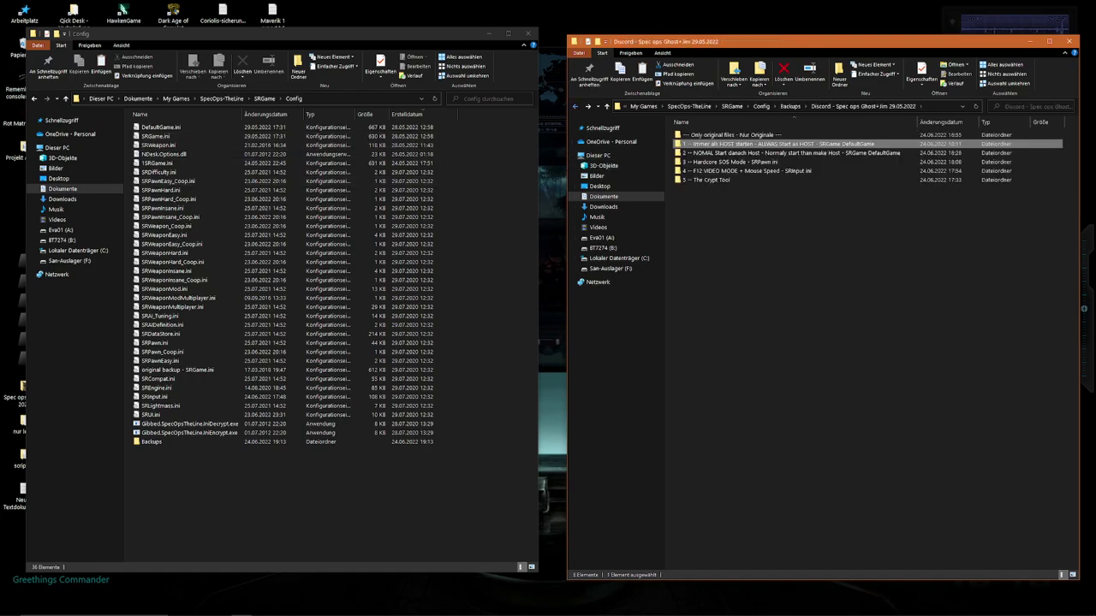
key("End")
key("Return")
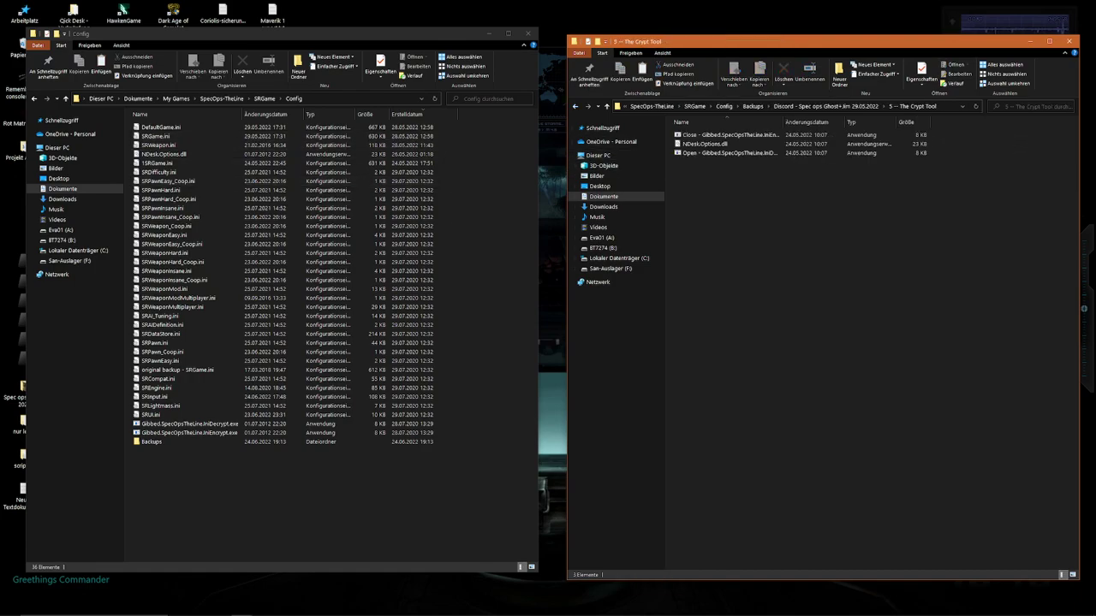
key("End")
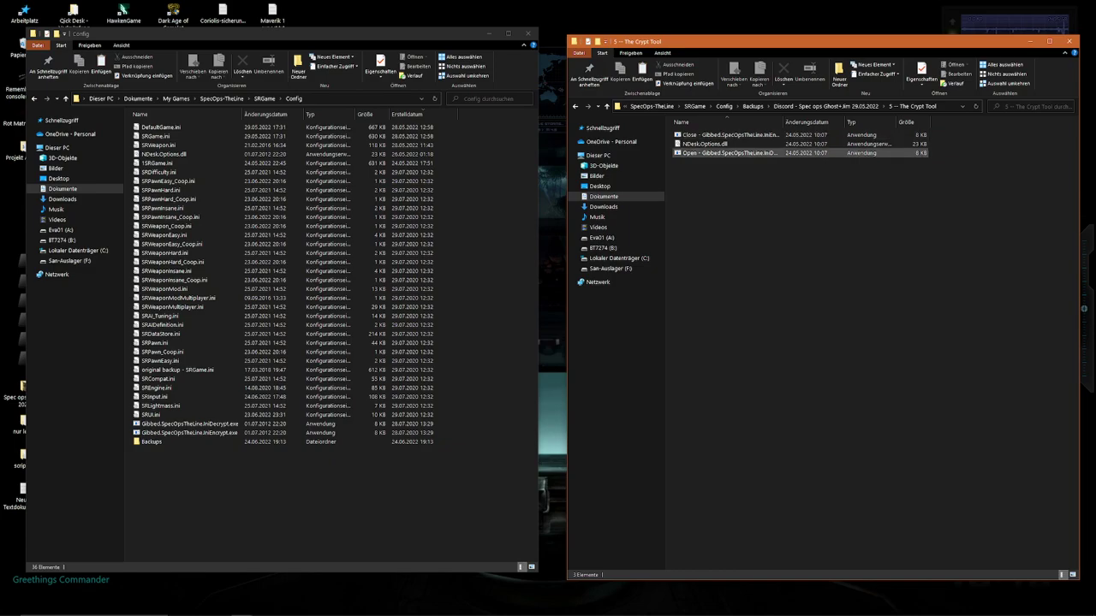
key("Home")
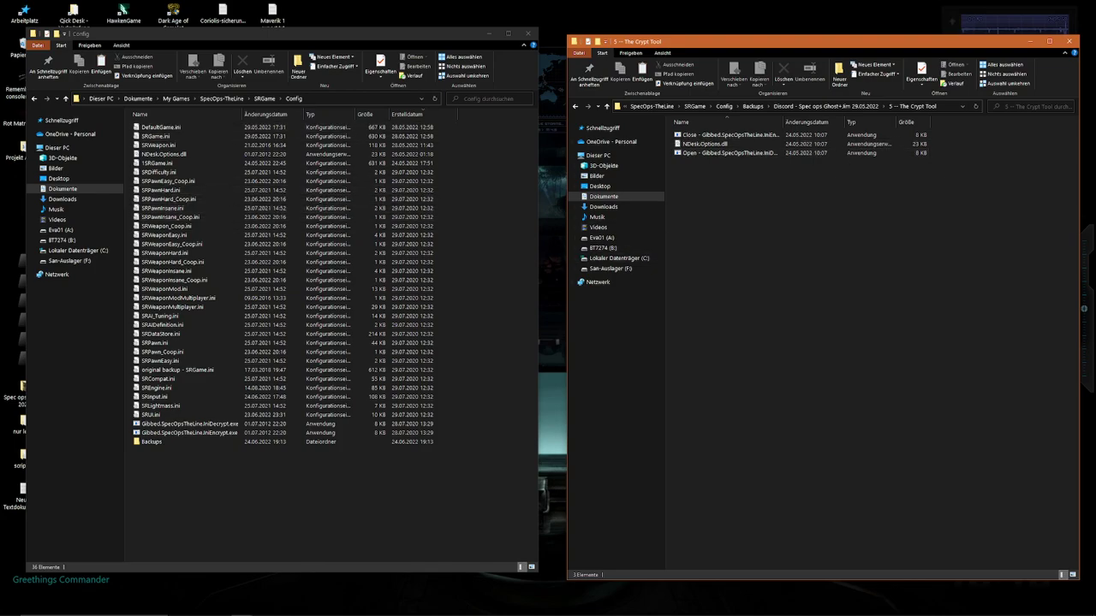
Remove the read-only attribute from SRGame.ini in the Documents Config folder
left_click(156, 136)
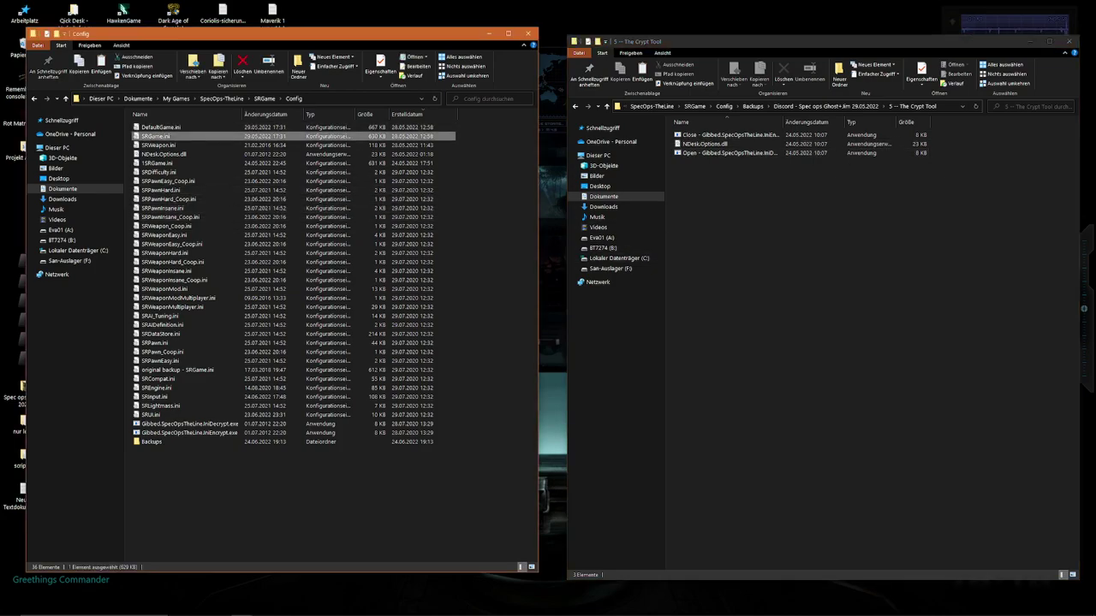
right_click(172, 135)
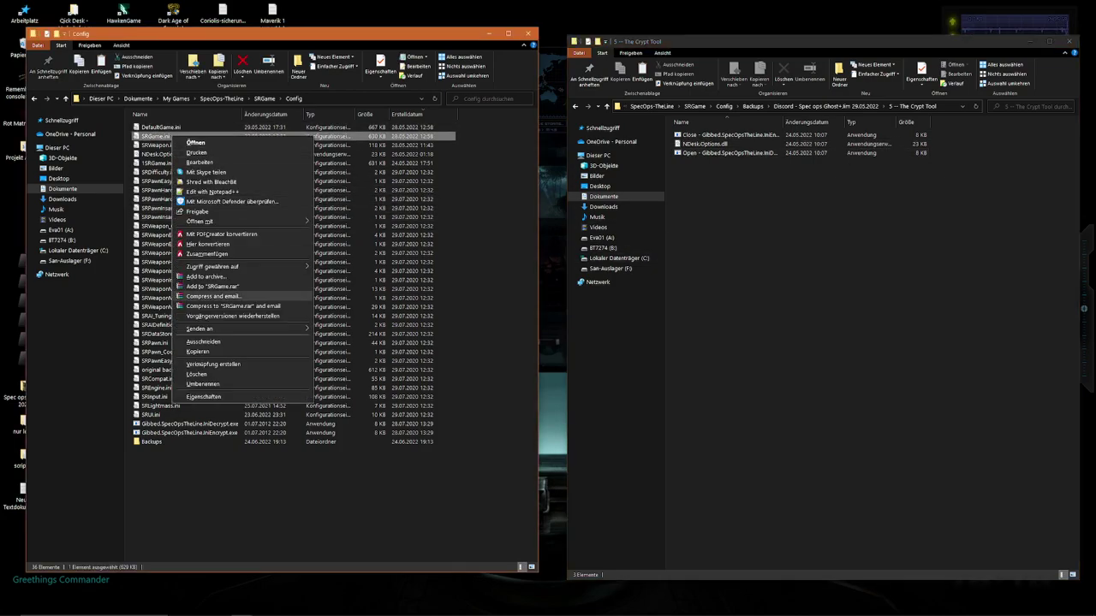
left_click(202, 397)
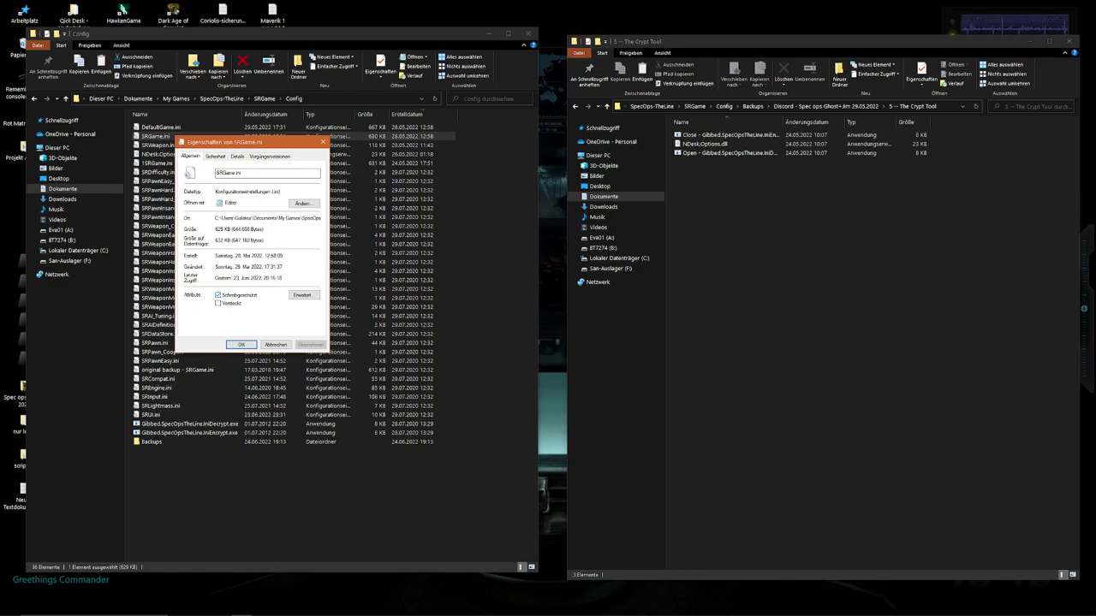
left_click(218, 295)
left_click(240, 344)
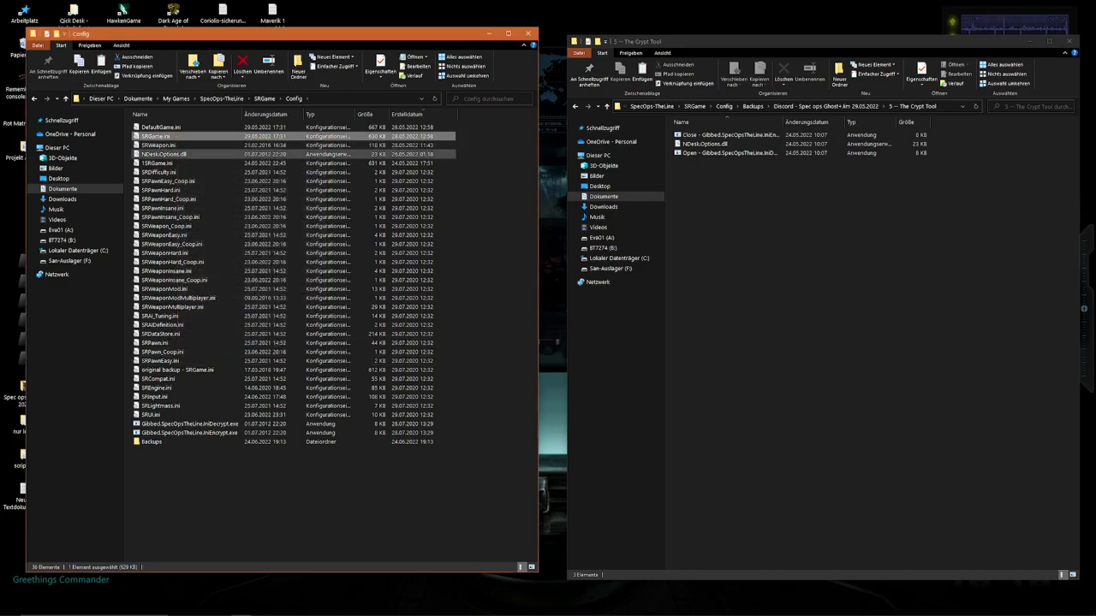
Open the still encrypted SRGame.ini in the editor, examine its text and close the file
key("Return")
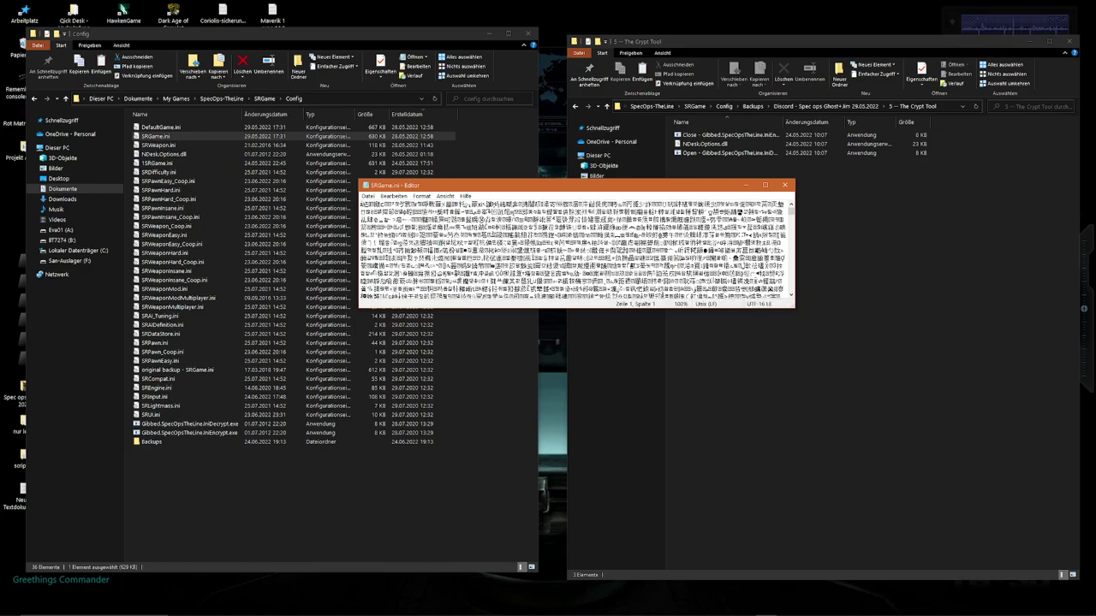
left_click_drag(642, 180, 643, 63)
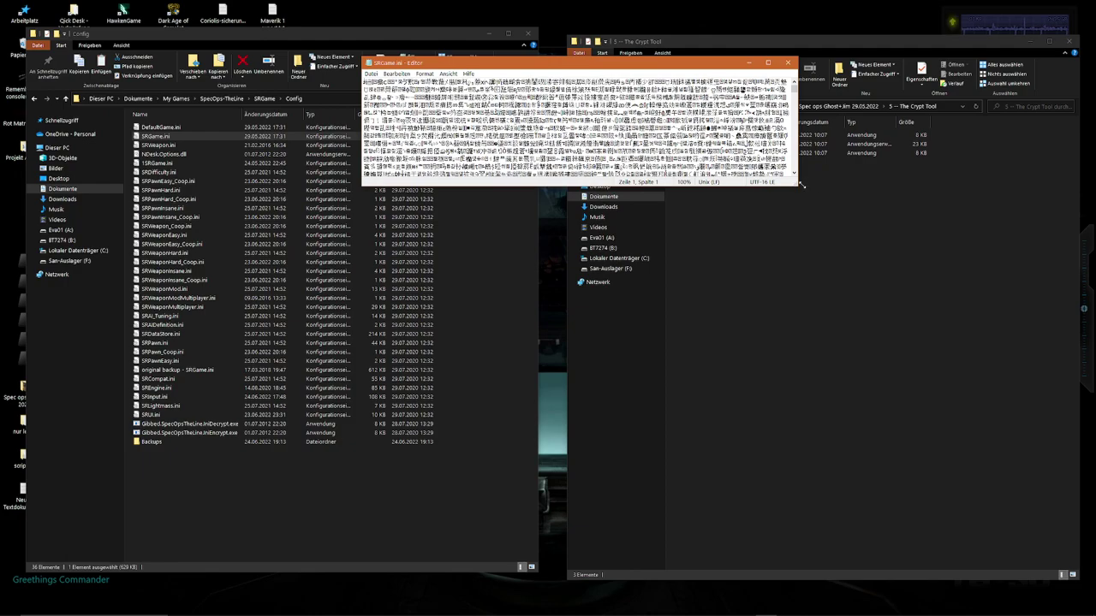
left_click_drag(793, 184, 907, 471)
left_click_drag(793, 323, 807, 209)
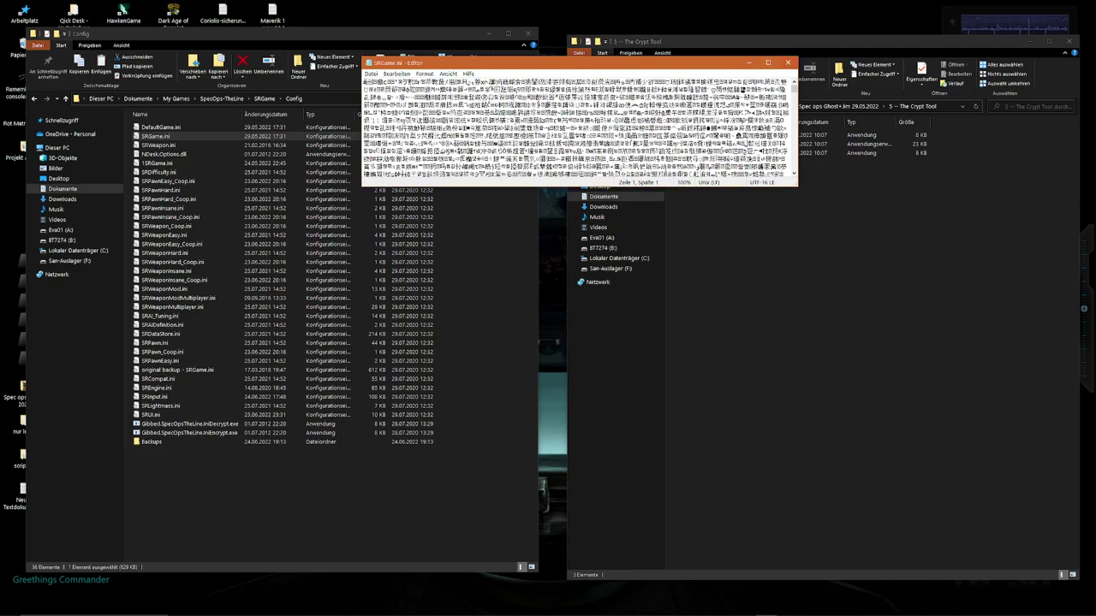
key("shift+Down")
key("shift+Down")
key("shift+Down")
key("shift+Down")
key("shift+Down")
key("shift+Down")
key("shift+Down")
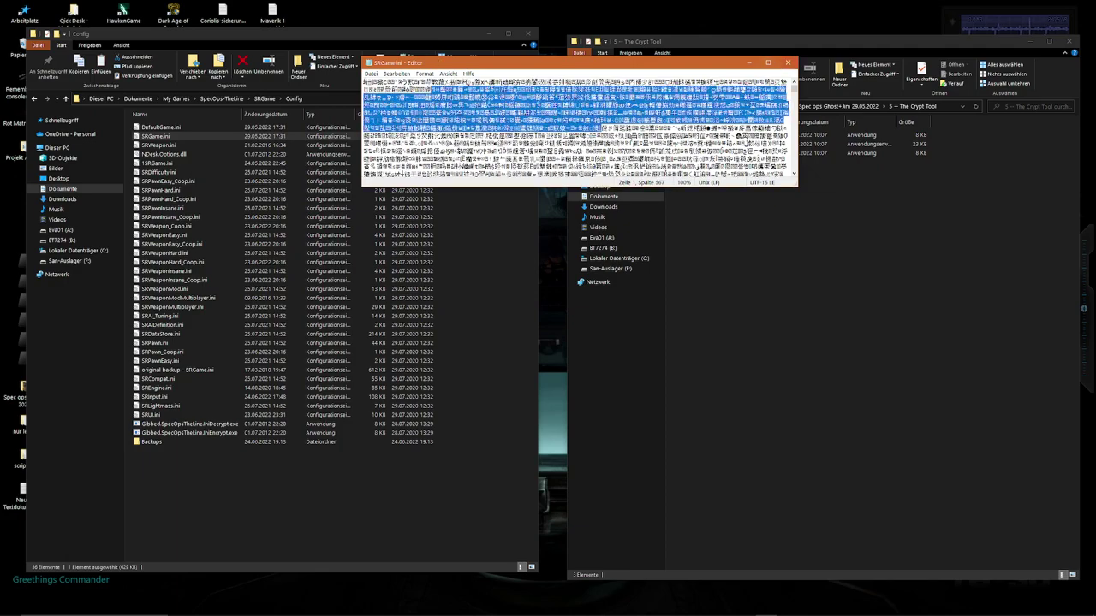
key("shift+Up")
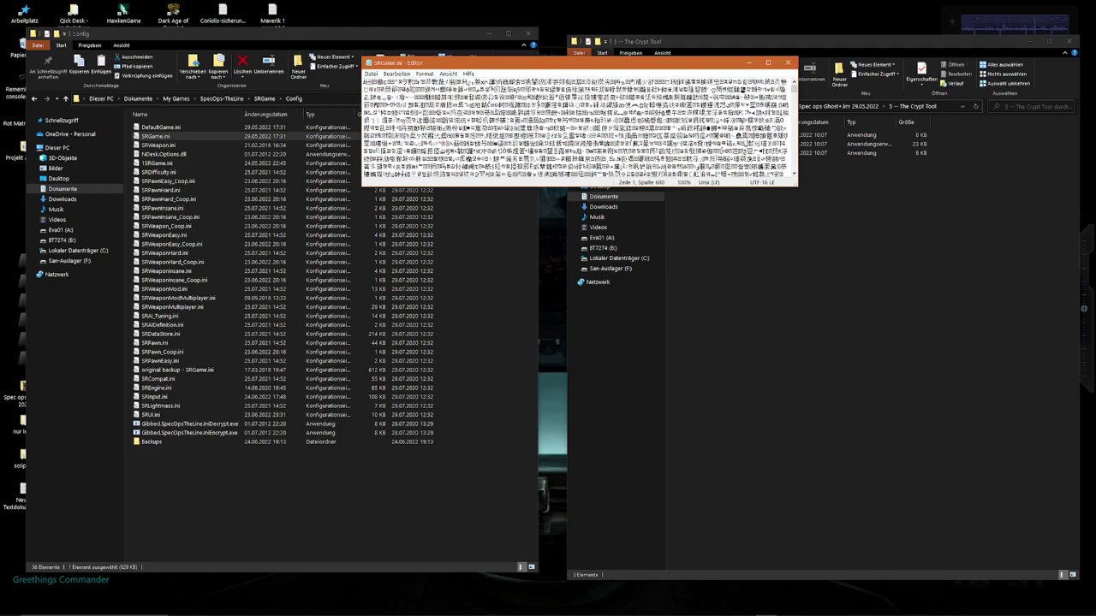
left_click(787, 62)
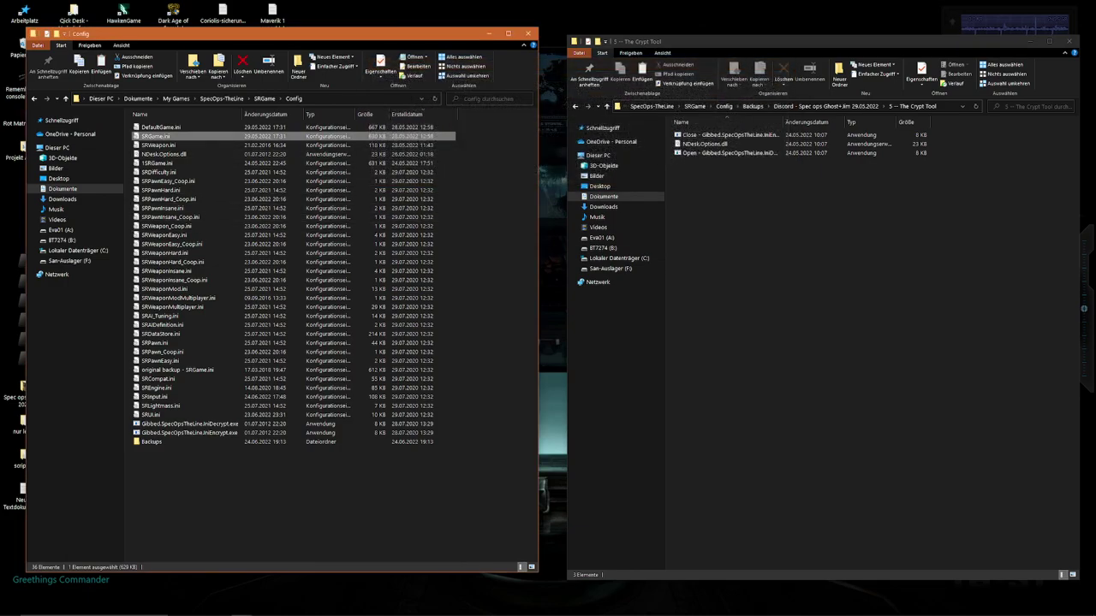
Decrypt SRGame.ini with "Open - Gibbed.SpecOpsTheLine.IniDecrypt.exe" and open the file in an enlarged editor window over the Documents Config folder
left_click_drag(158, 136, 728, 152)
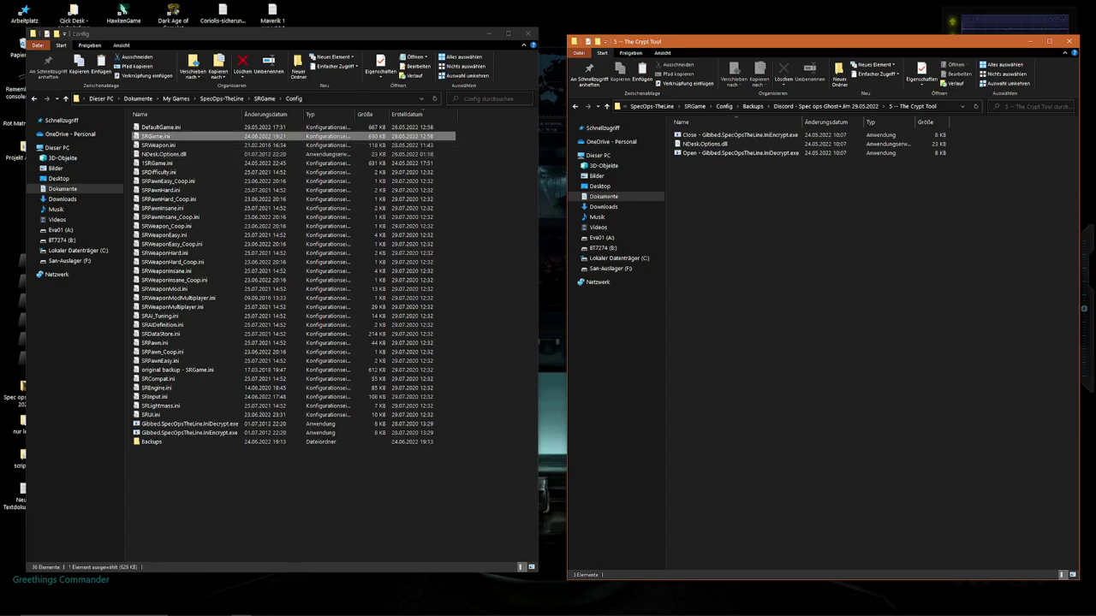
double_click(155, 136)
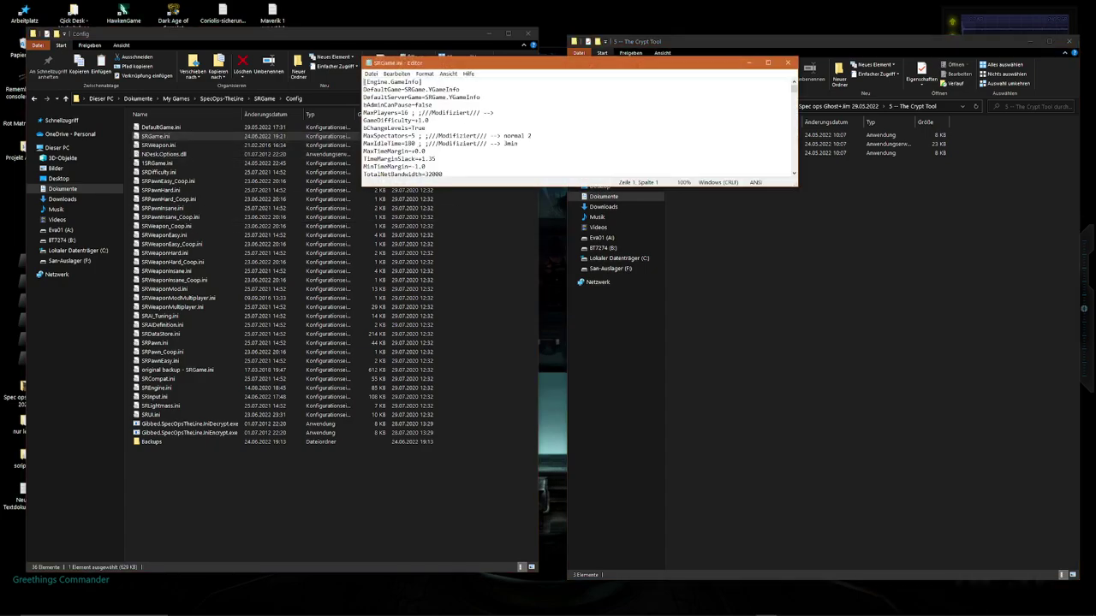
left_click_drag(791, 484, 787, 577)
left_click_drag(797, 193, 793, 579)
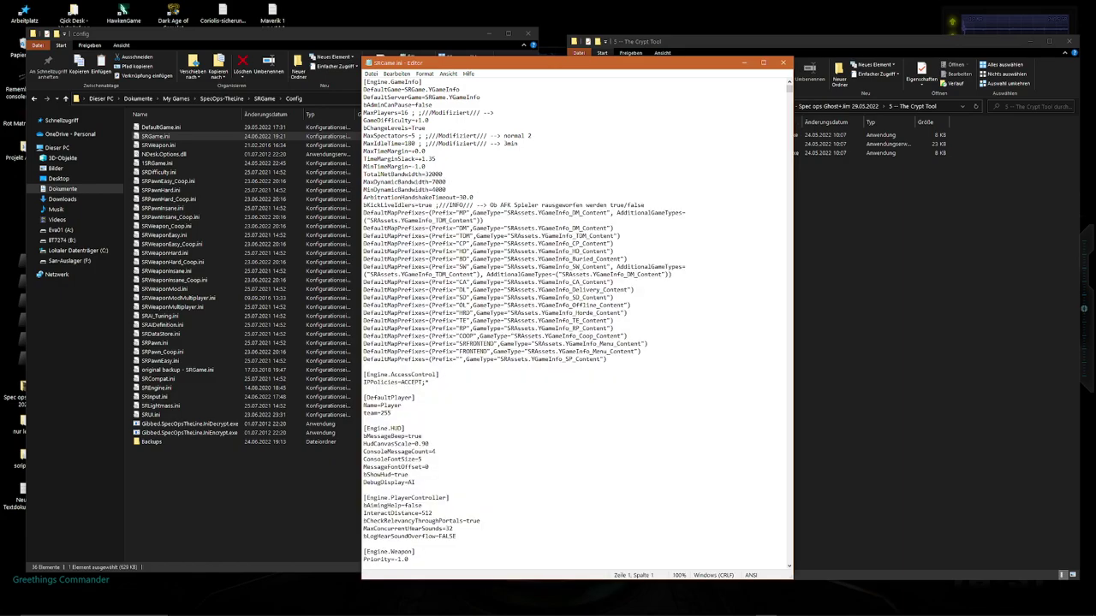
left_click_drag(630, 64, 398, 39)
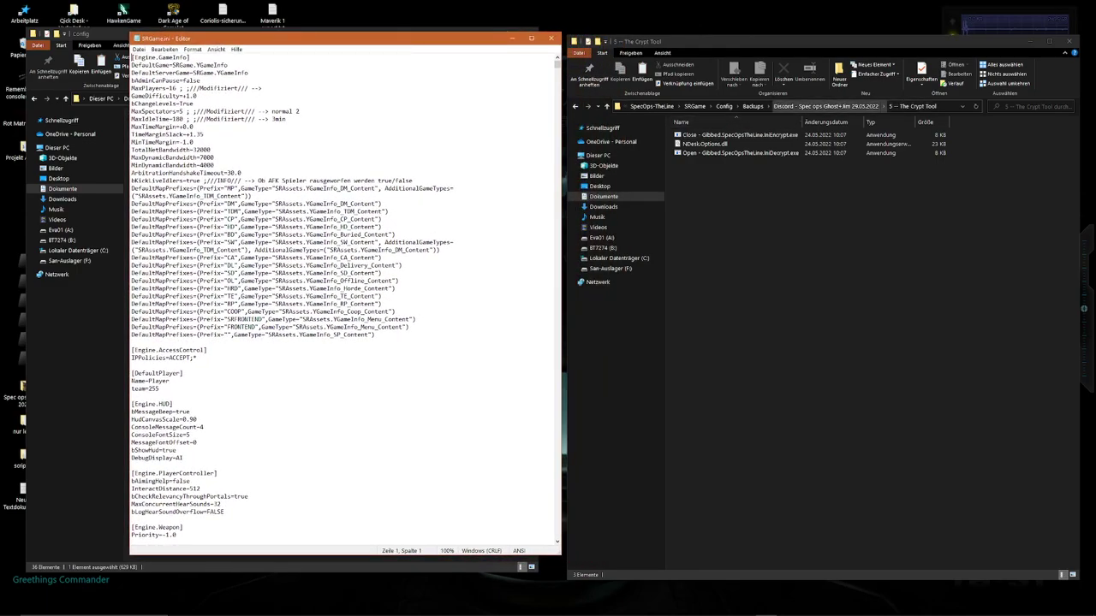
Open "IMPORTAND CHANGES GAME INI.txt" from the "1 -- Immer als HOST starten" folder and place it enlarged beside SRGame.ini
left_click_drag(813, 41, 835, 44)
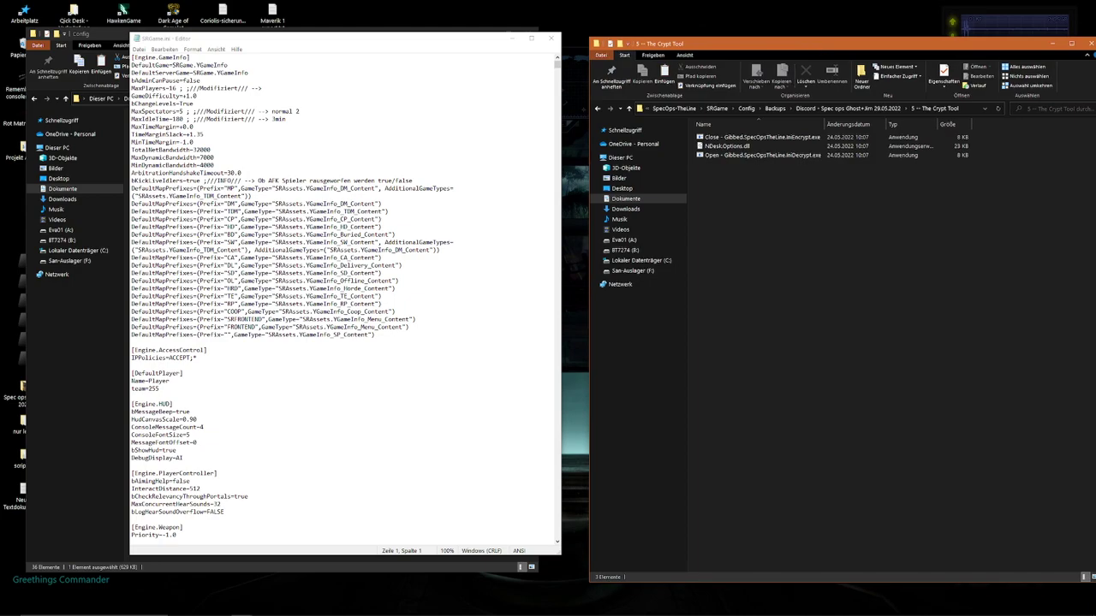
key("alt+Left")
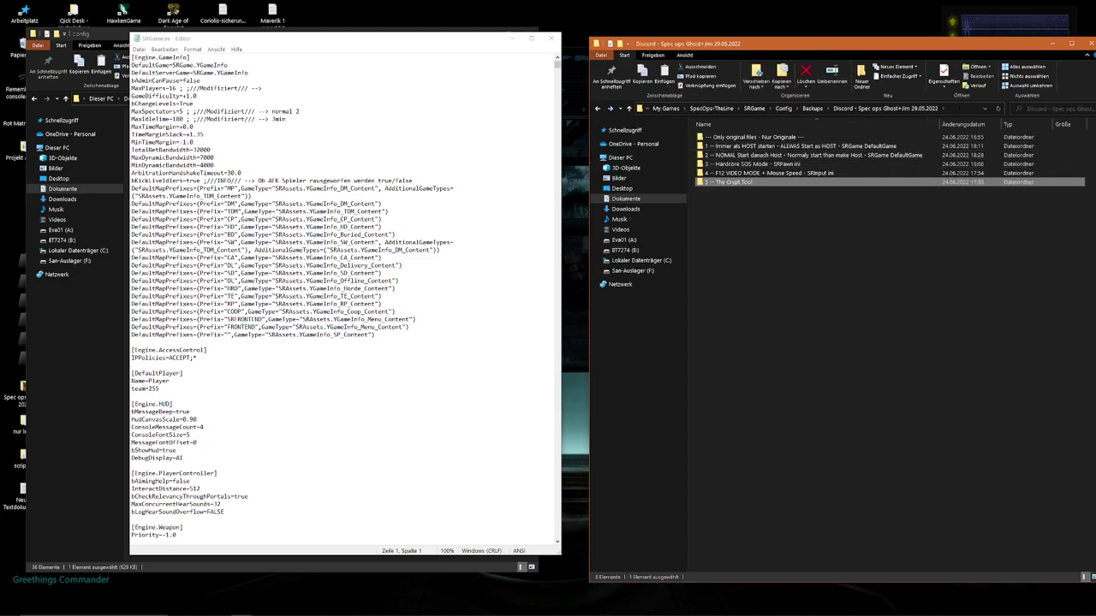
double_click(754, 145)
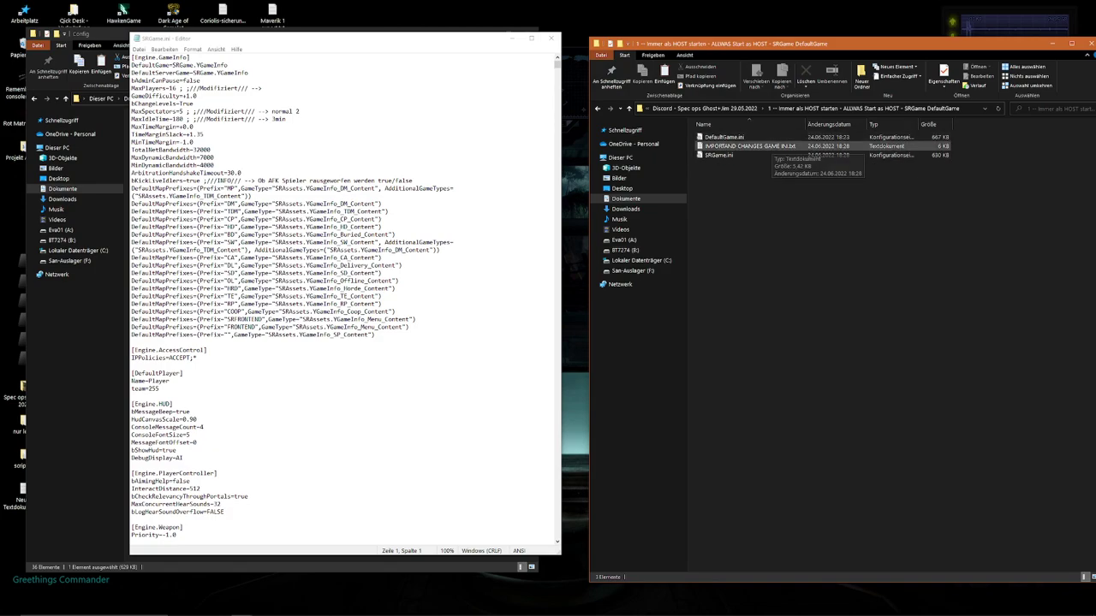
double_click(753, 146)
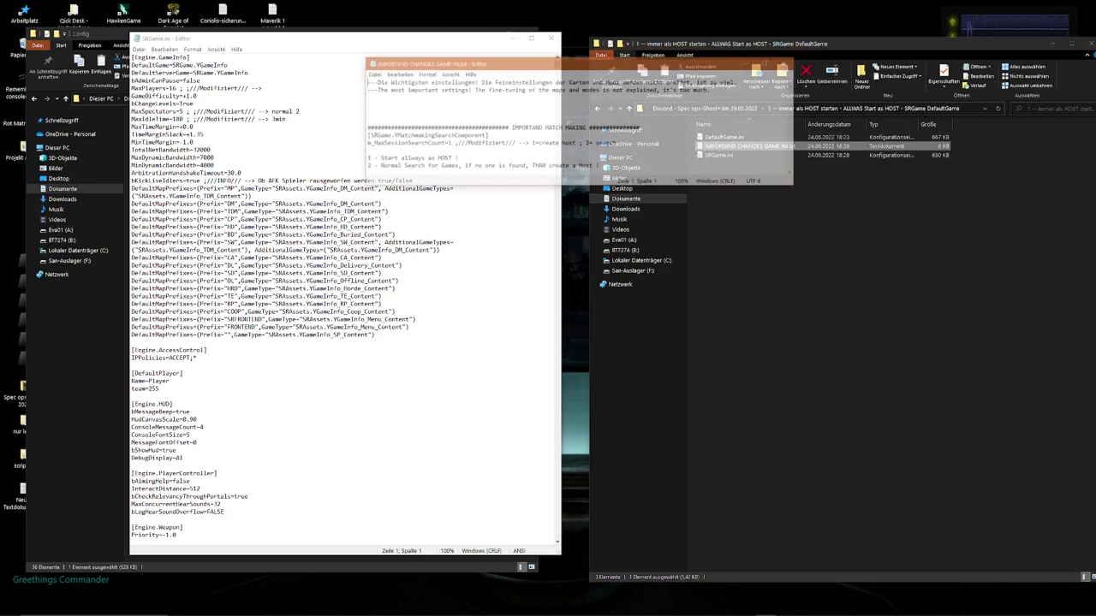
left_click_drag(589, 62, 794, 47)
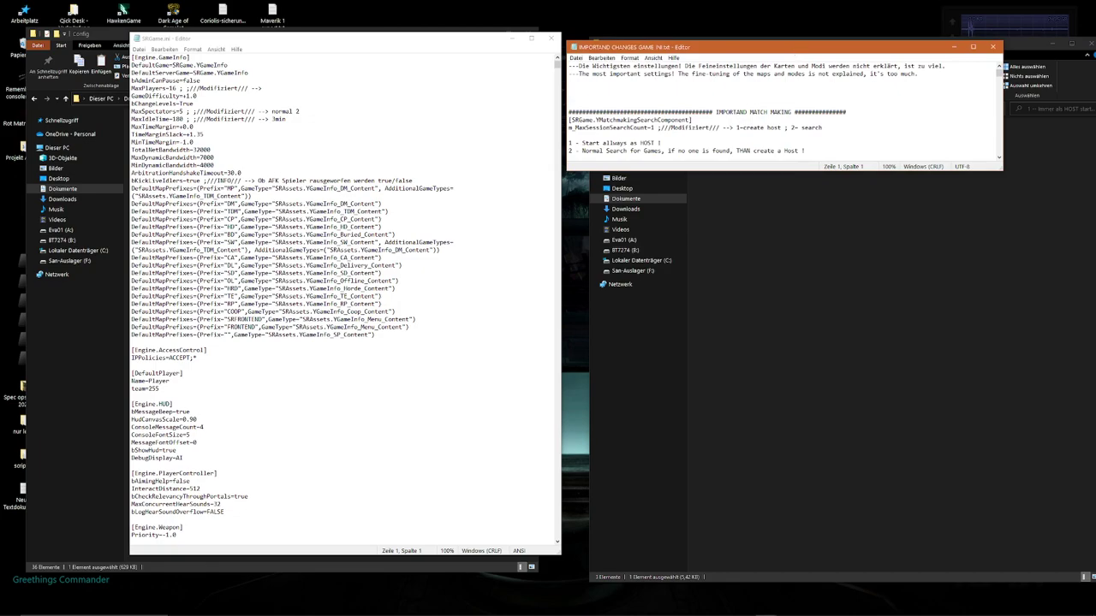
left_click_drag(1002, 170, 1053, 548)
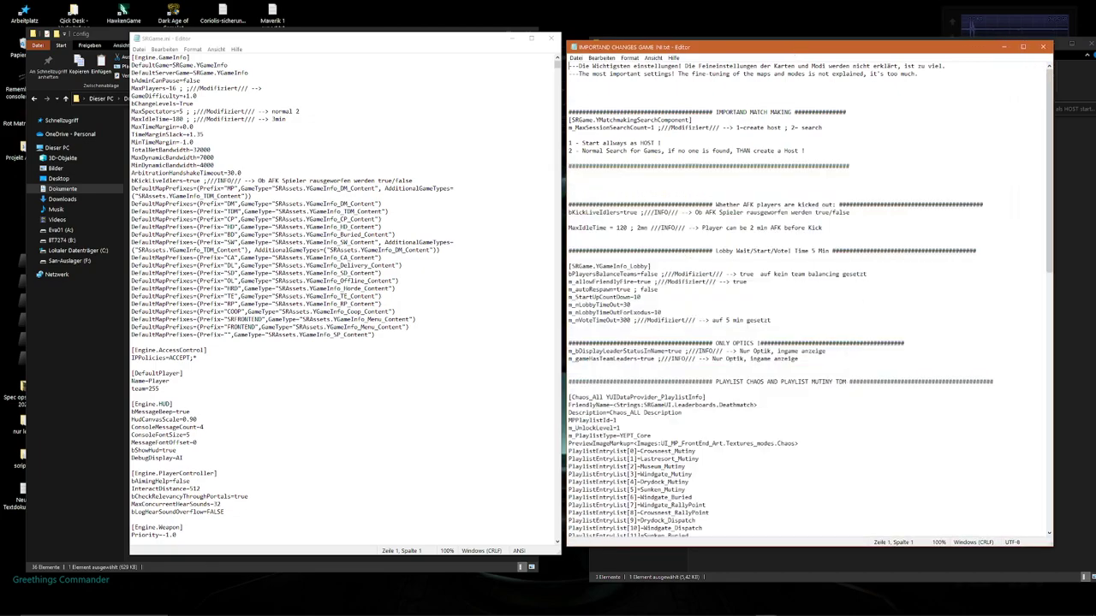
left_click_drag(795, 47, 827, 38)
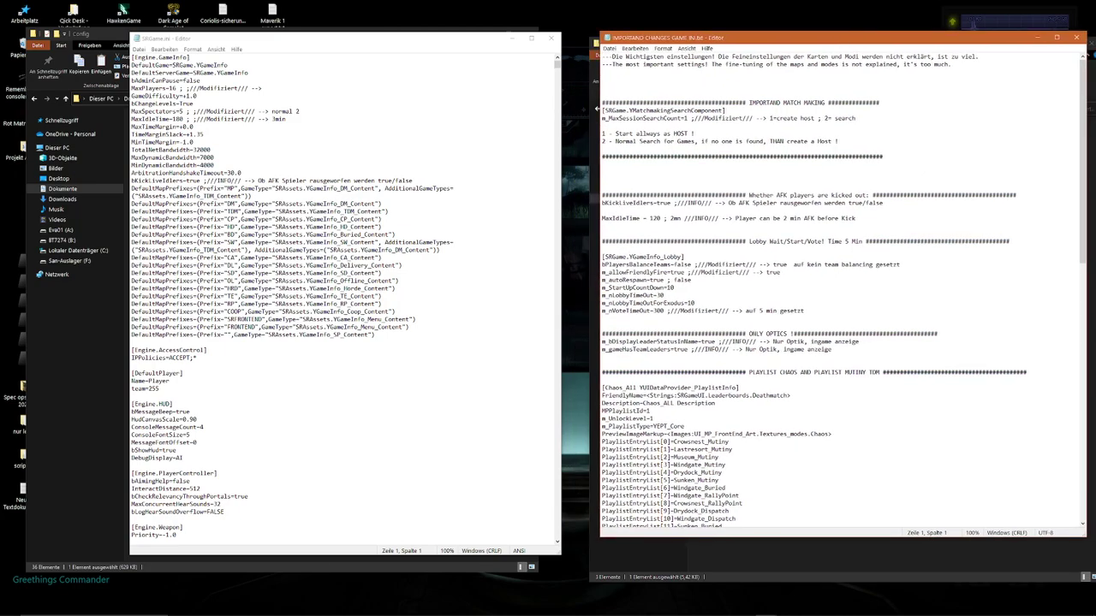
Skim the decrypted SRGame.ini from start to end and back, keeping its window clear of the changes text
scroll(343, 299, "down", 15)
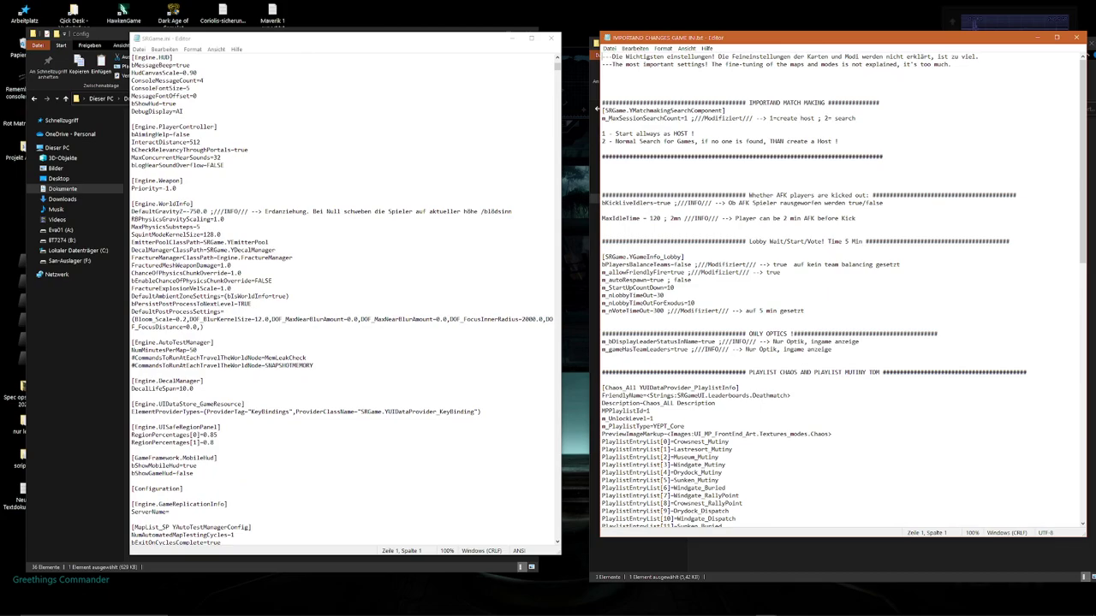
left_click(557, 66)
left_click_drag(558, 66, 557, 512)
left_click_drag(557, 502, 556, 64)
left_click_drag(482, 39, 457, 29)
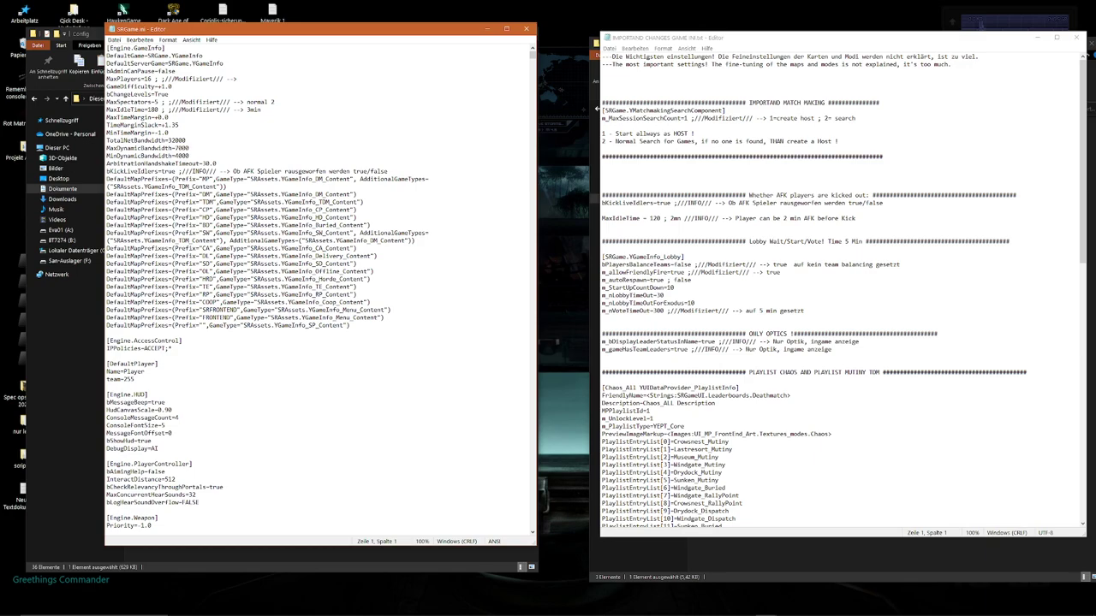
Go through the section headings of the changes text, highlighting match making, AFK kicking, lobby times, optics and the Chaos and Mutiny playlists
left_click_drag(738, 103, 725, 110)
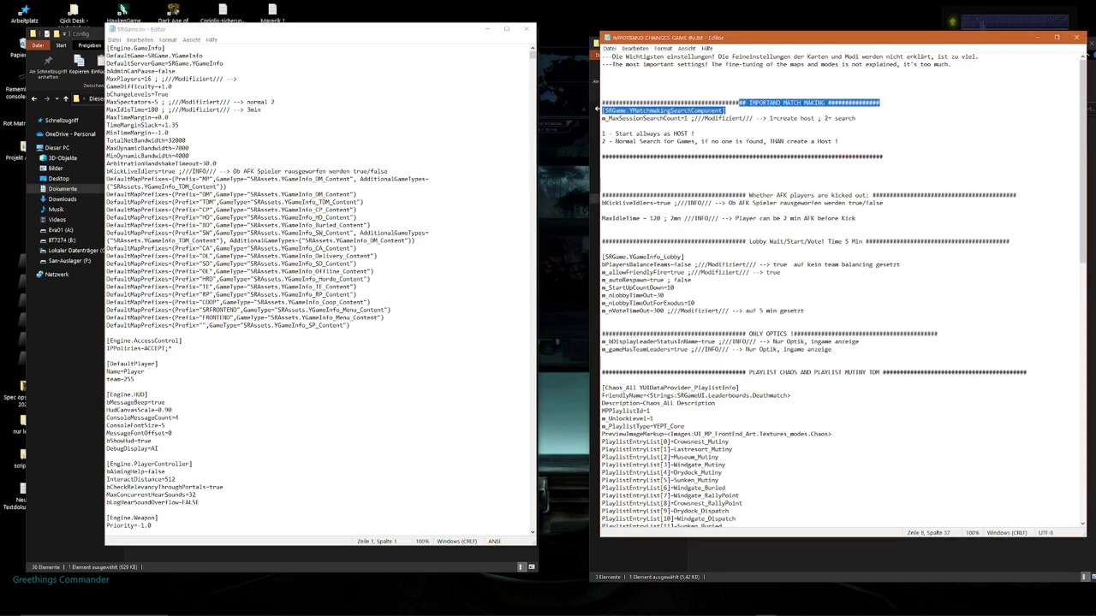
left_click_drag(742, 195, 897, 195)
left_click_drag(603, 242, 883, 242)
left_click_drag(738, 334, 815, 334)
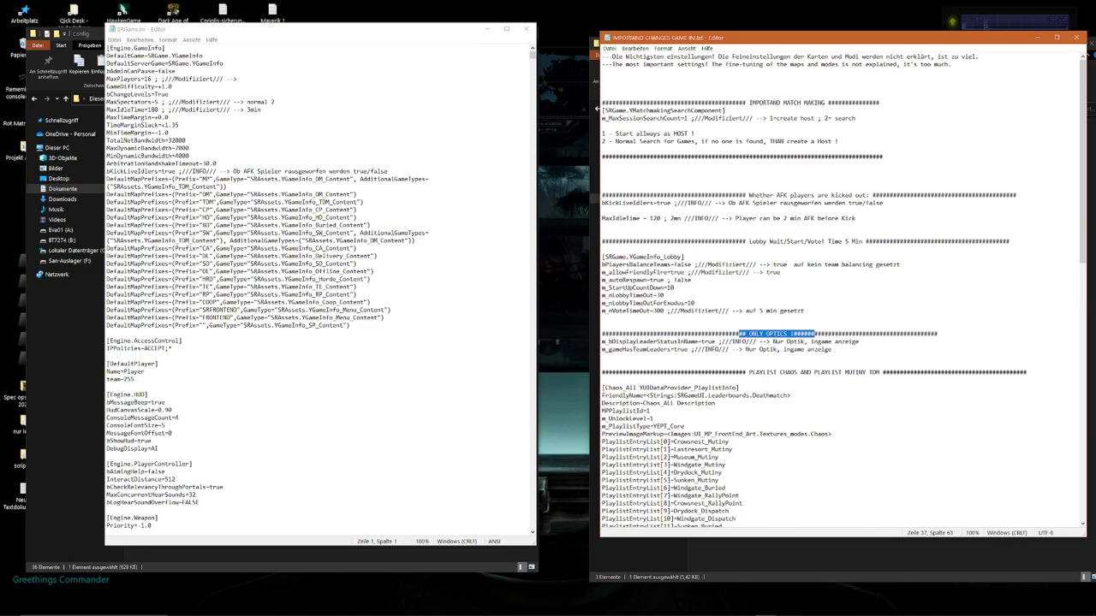
left_click_drag(749, 373, 917, 373)
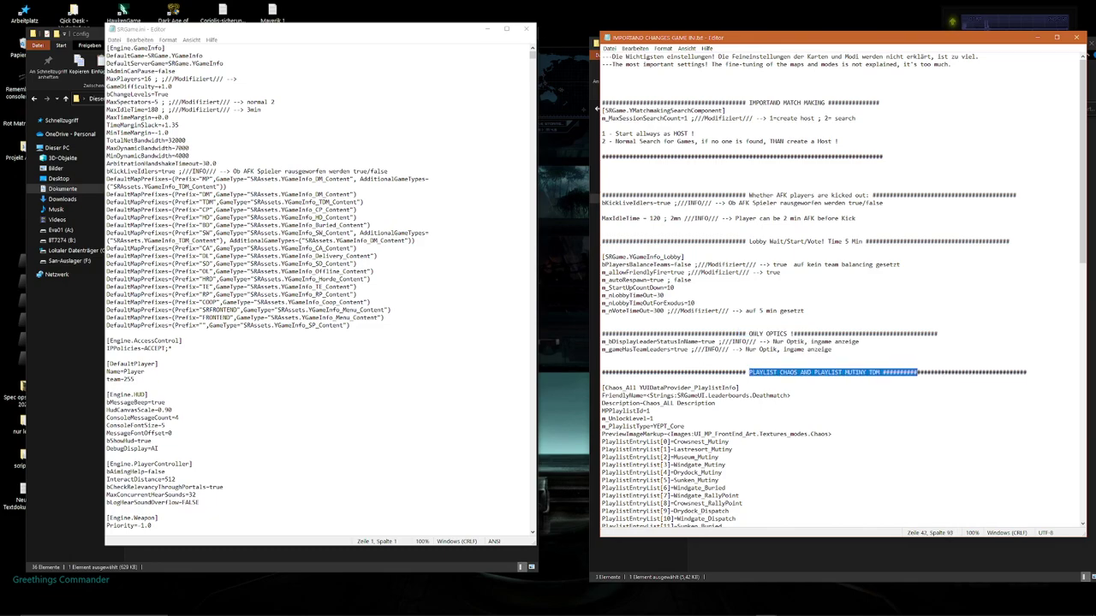
Copy the heading "[Chaos_All YUIDataProvider_PlaylistInfo]" from the changes text and search for it in SRGame.ini
scroll(843, 291, "down", 6)
left_click_drag(739, 249, 602, 250)
key("ctrl+c")
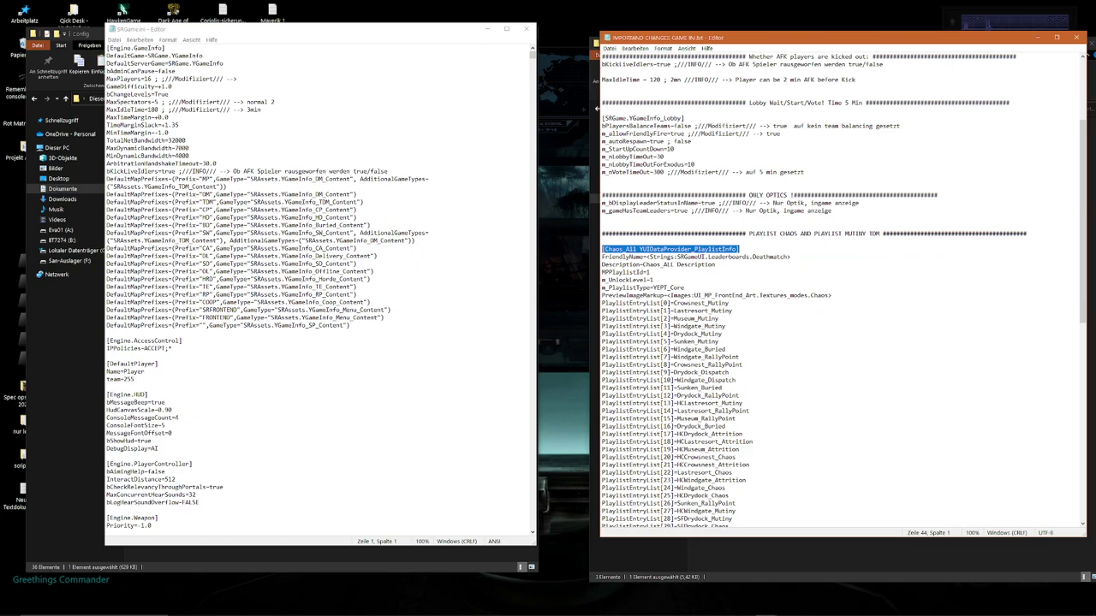
left_click(244, 210)
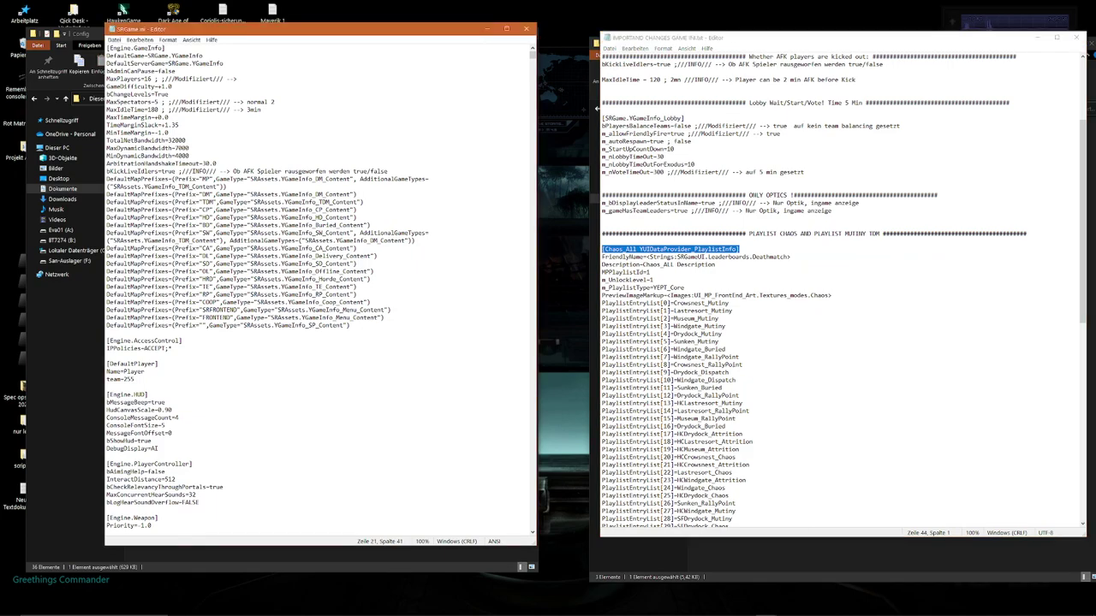
key("ctrl+f")
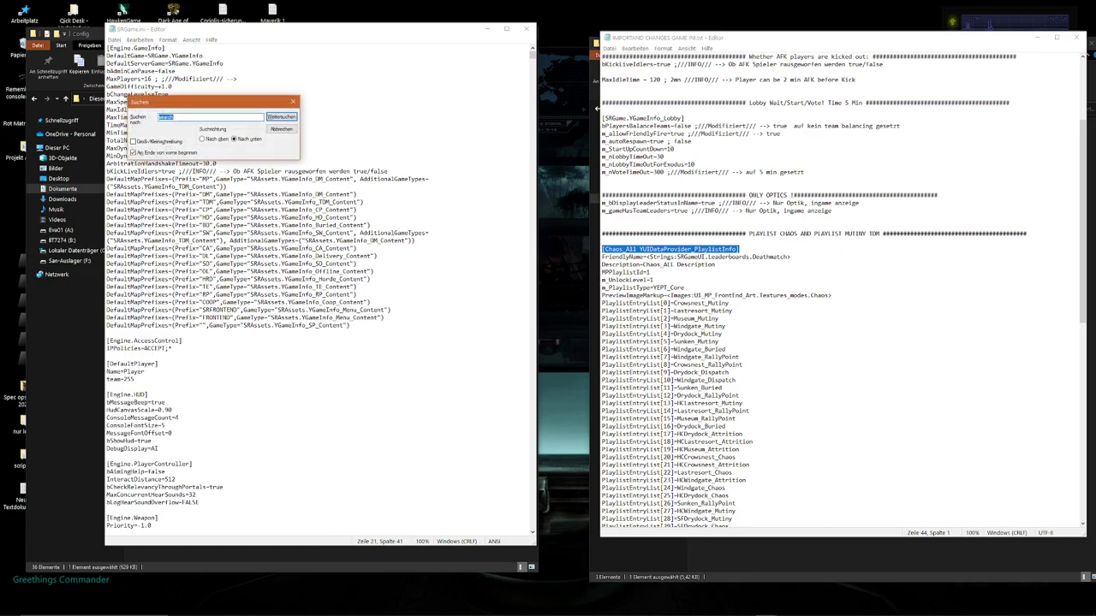
key("ctrl+v")
key("Return")
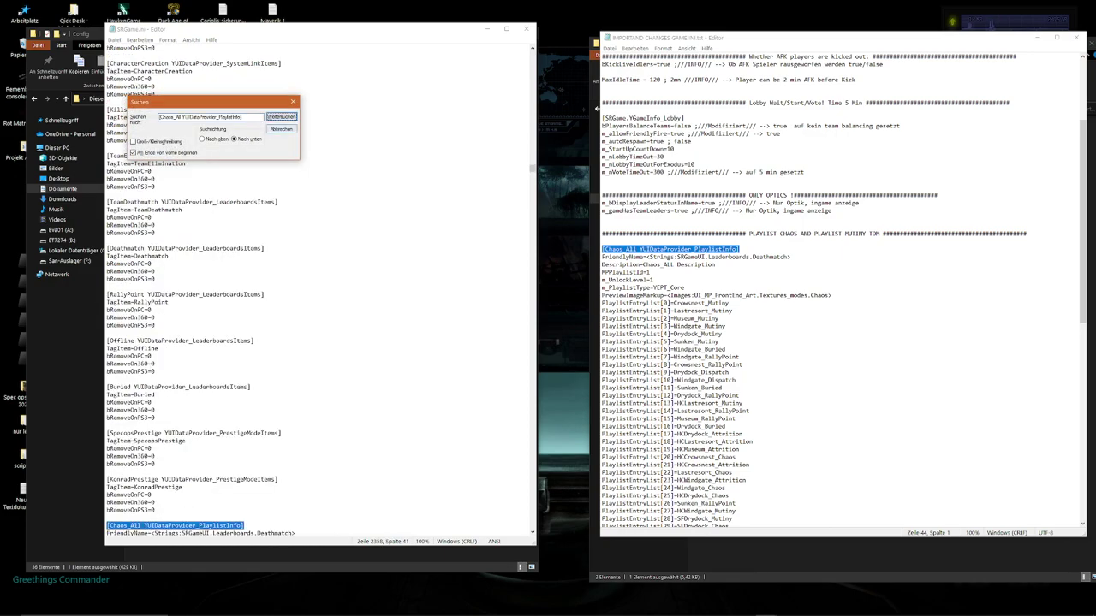
Examine the Chaos_All playlist entries in SRGame.ini and the Mutiny_All section that follows, ending back at the Chaos_All heading
scroll(316, 291, "down", 13)
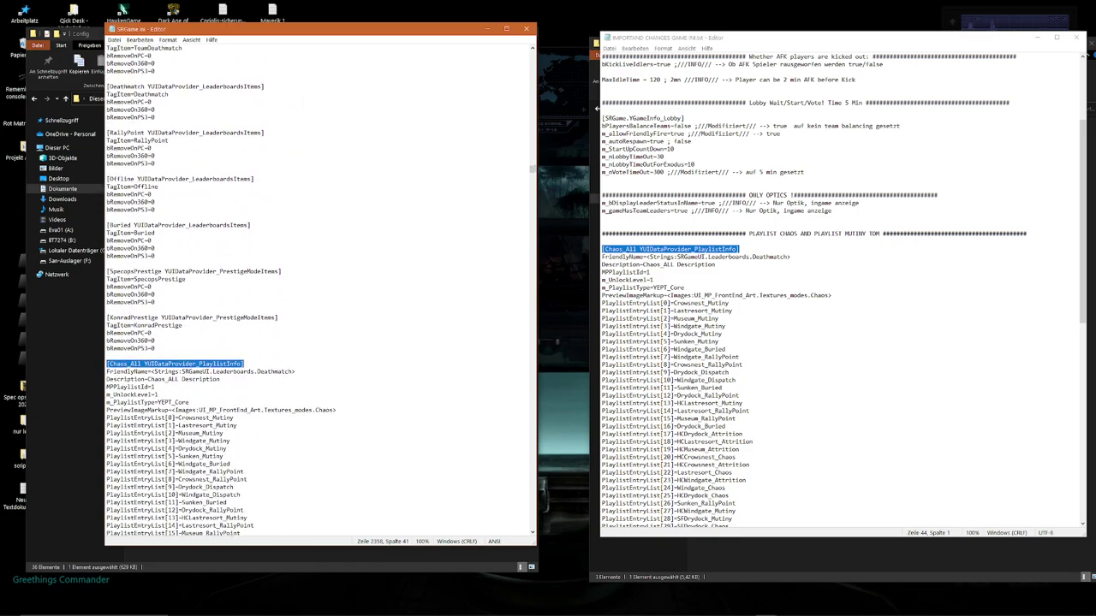
scroll(316, 291, "down", 5)
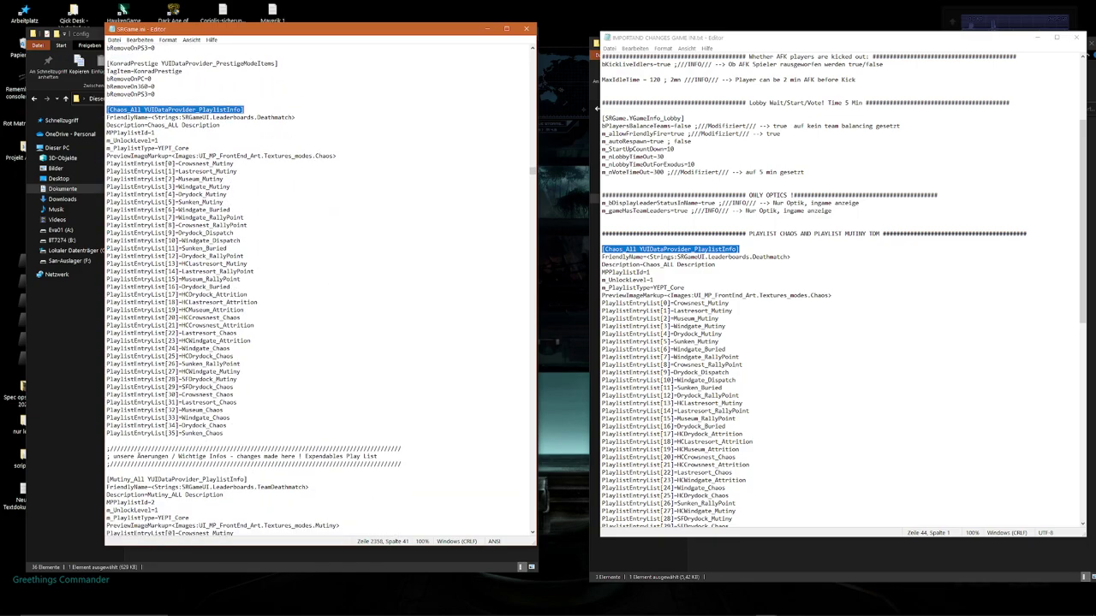
scroll(317, 291, "down", 11)
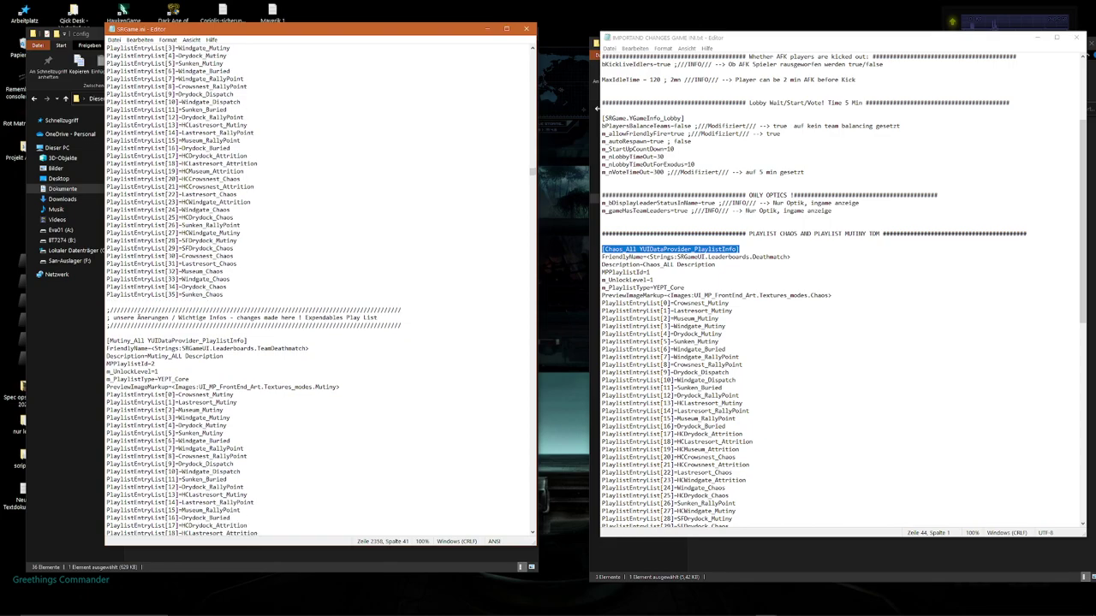
scroll(316, 291, "up", 11)
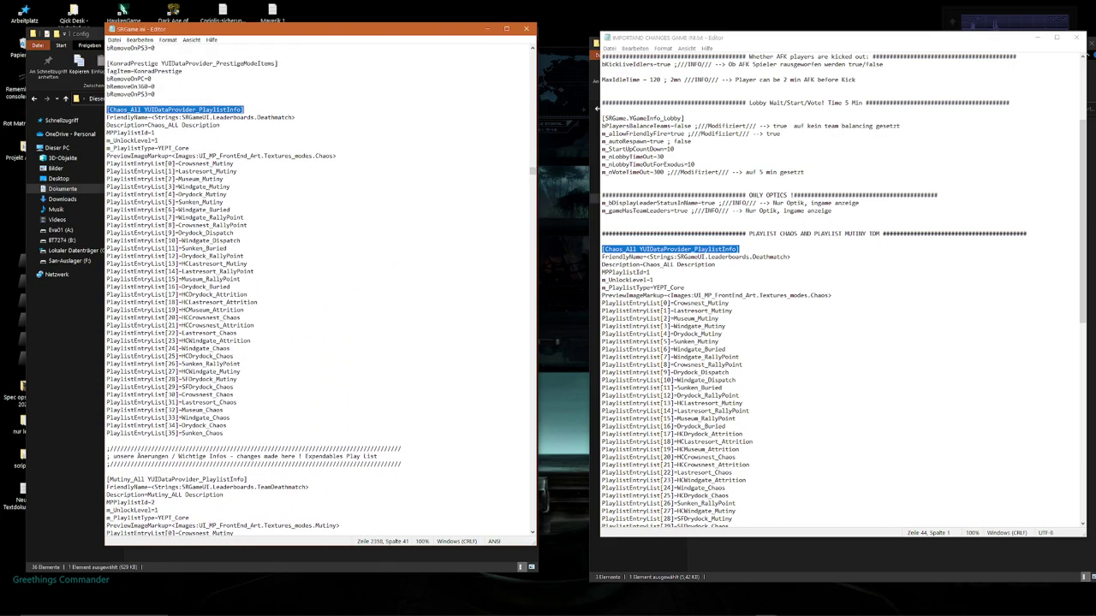